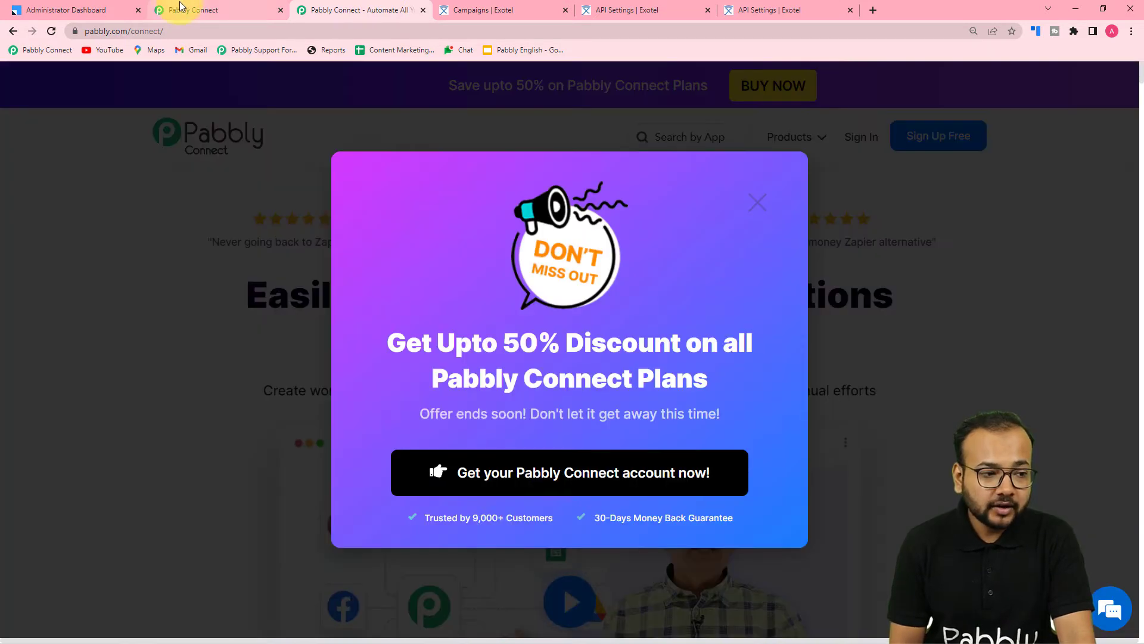
Step: Switch to the Pabbly Connect dashboard and create a workflow named "LeadSquared to Exotel Automation"
left_click(181, 7)
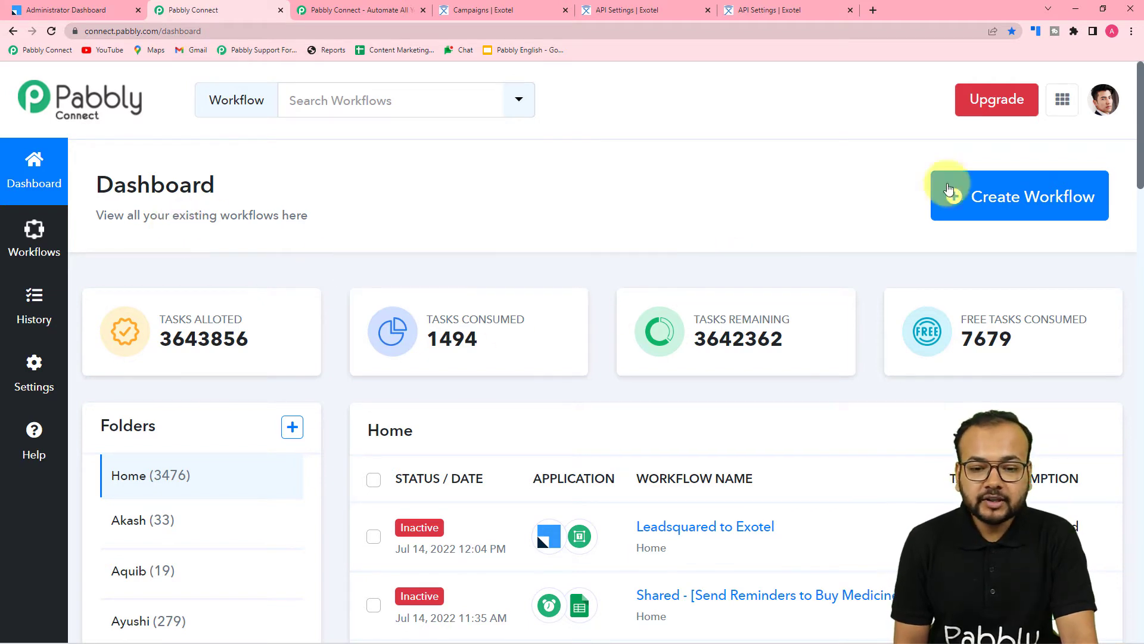
left_click(989, 204)
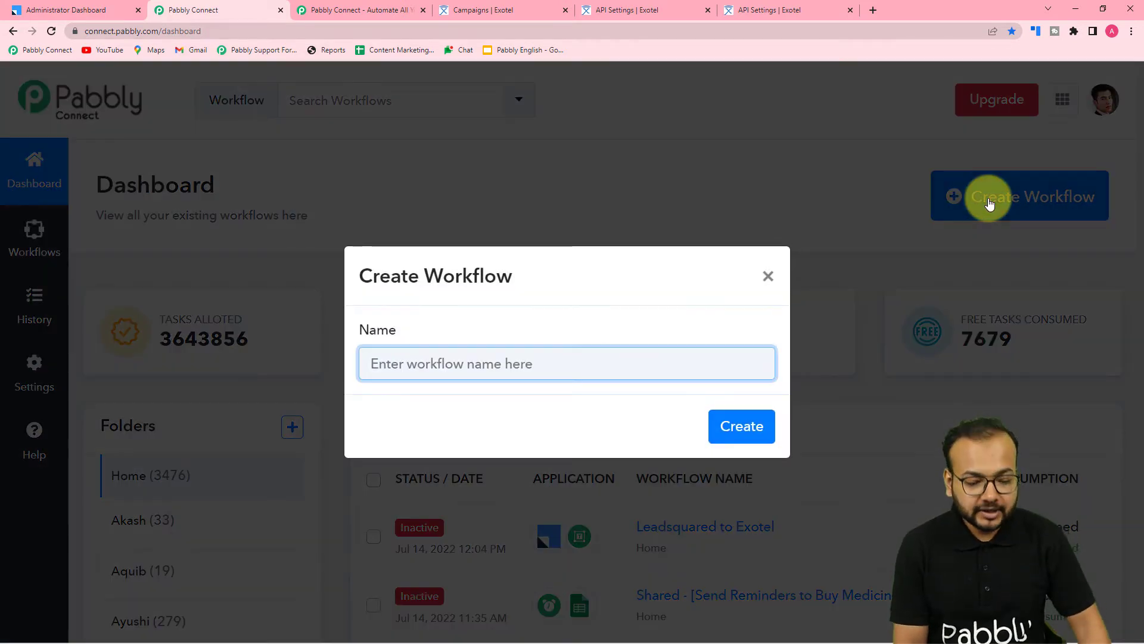
type("LeadSquared to Exo")
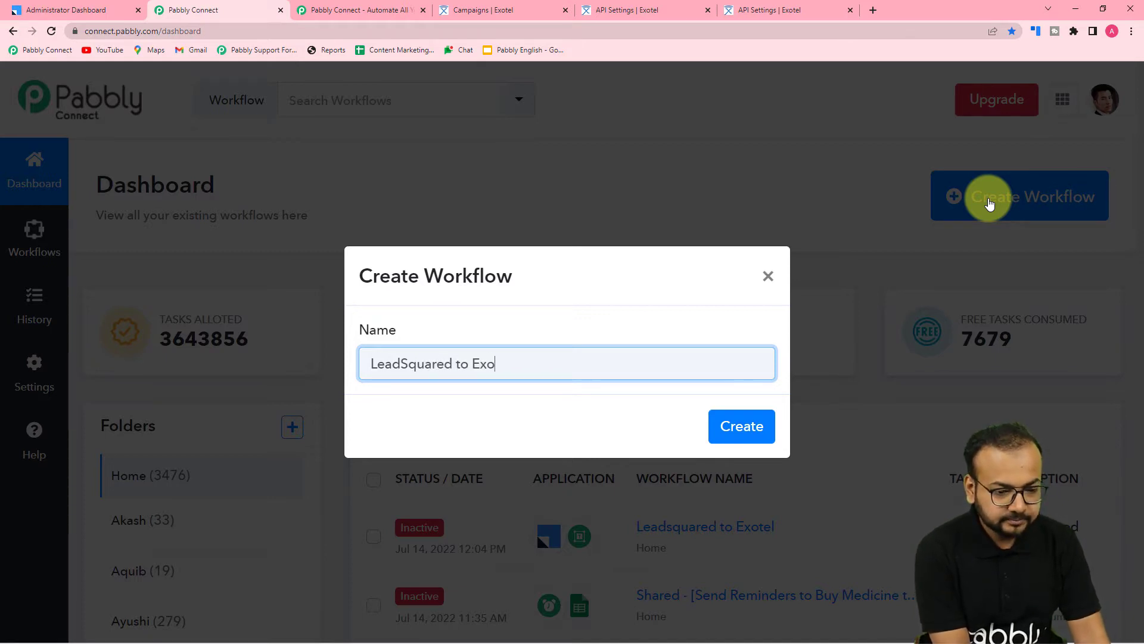
type("tel A")
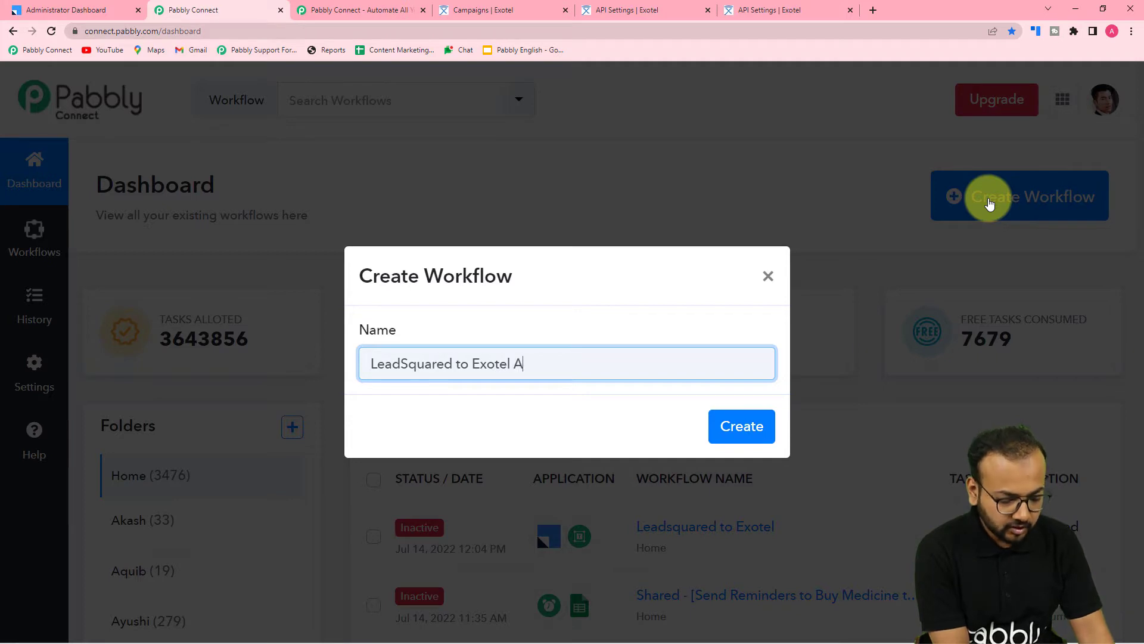
type("utomation")
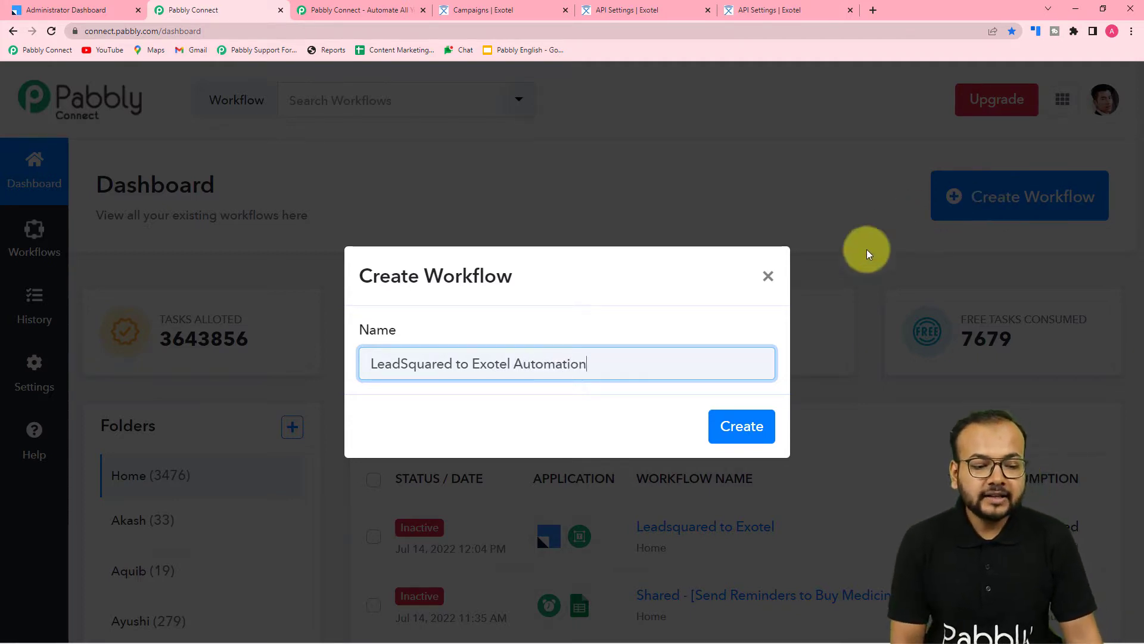
left_click(741, 424)
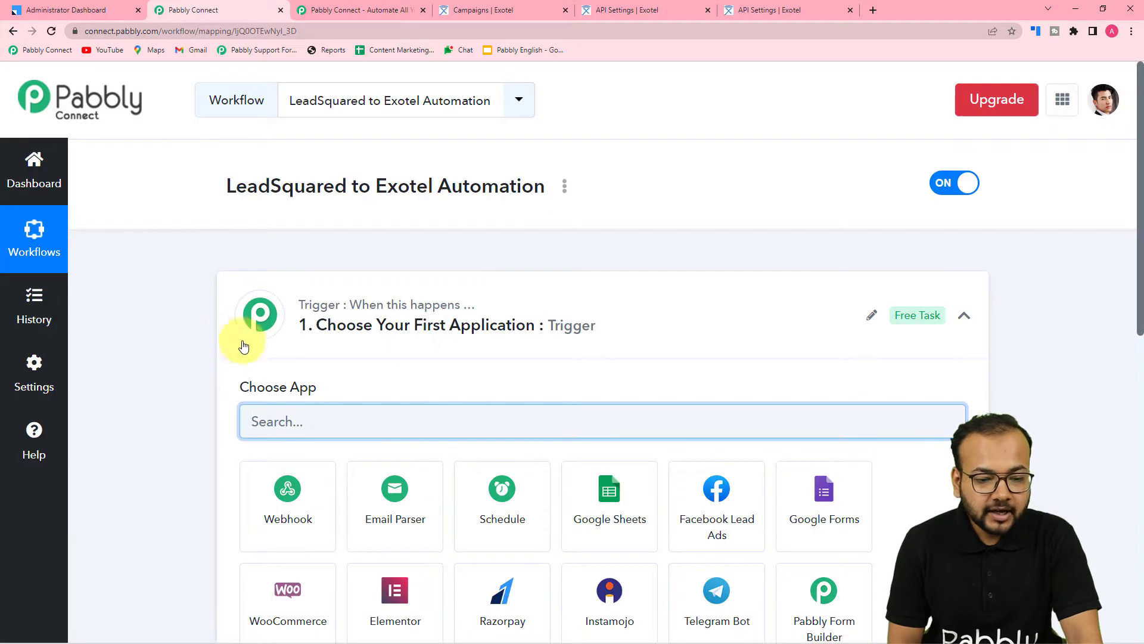
Step: Examine the new workflow's trigger and action sections
left_click(964, 319)
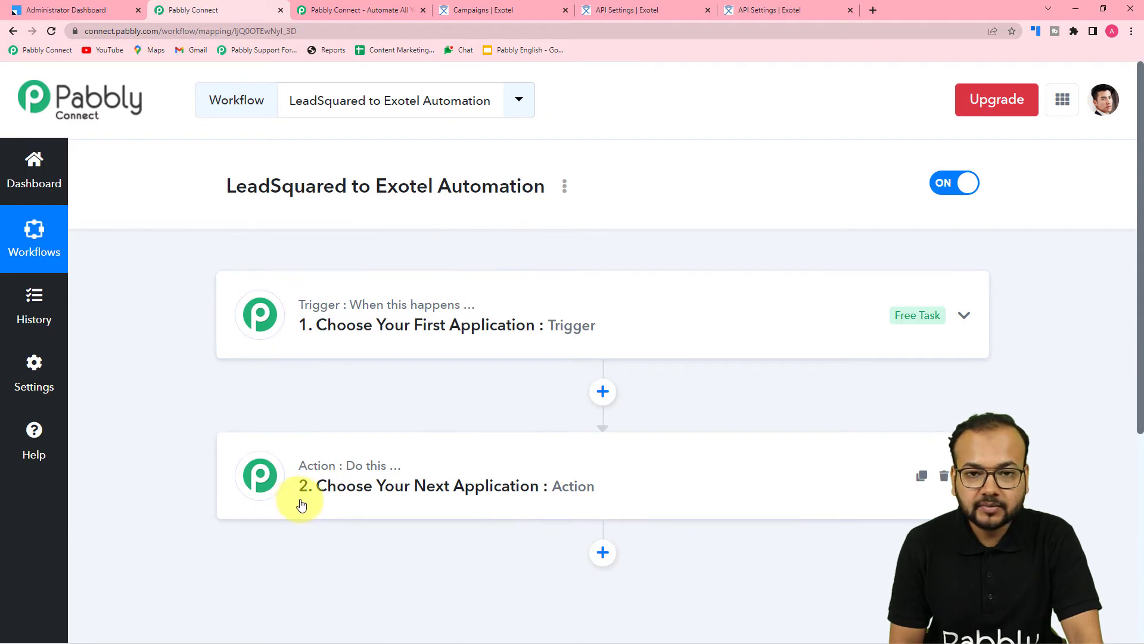
left_click(361, 333)
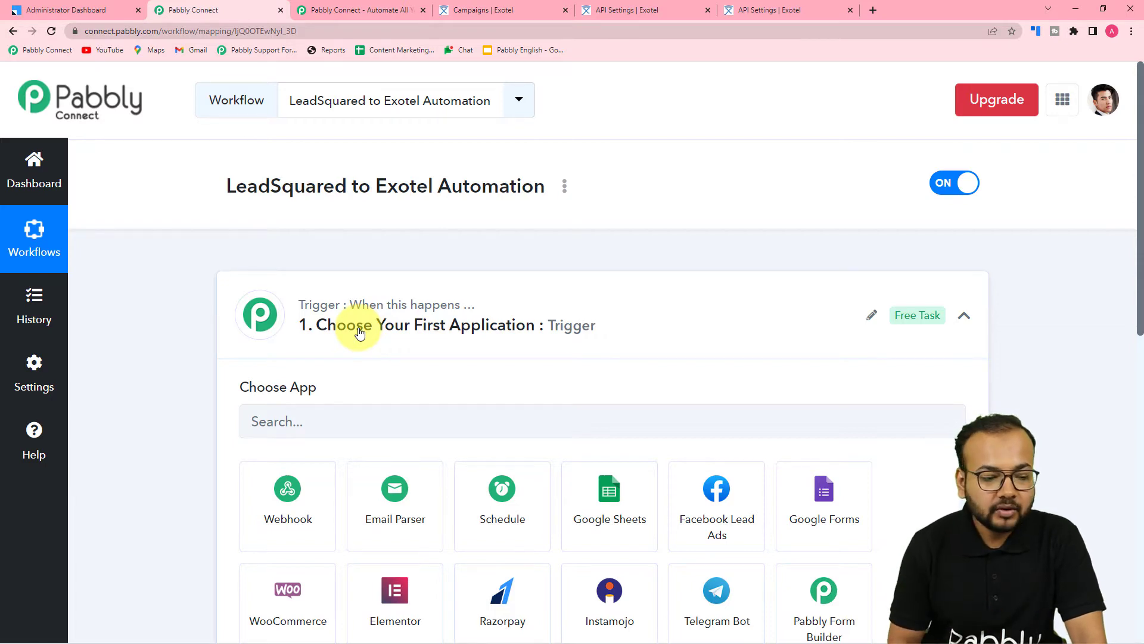
scroll(359, 330, "down", 9)
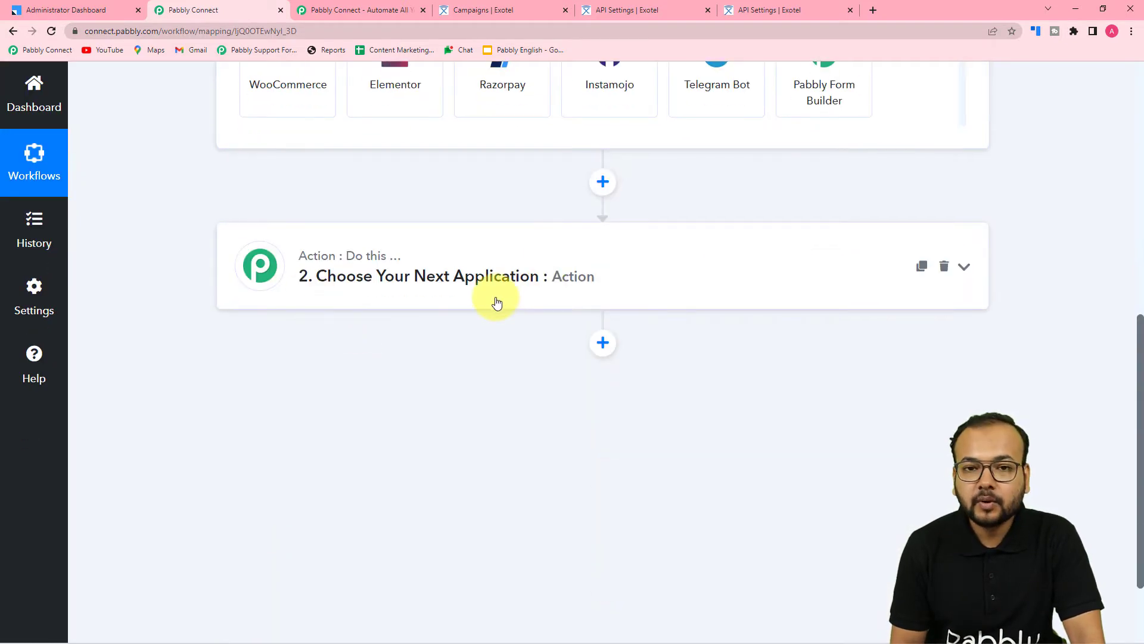
scroll(594, 360, "up", 4)
scroll(592, 360, "up", 3)
scroll(417, 244, "up", 2)
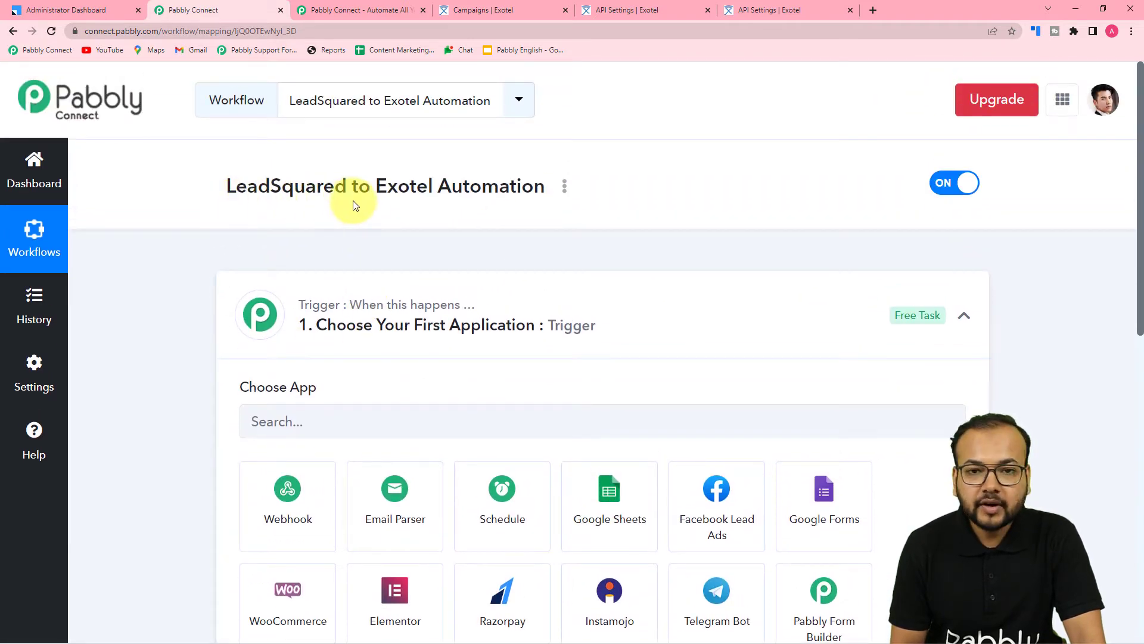
scroll(230, 322, "down", 6)
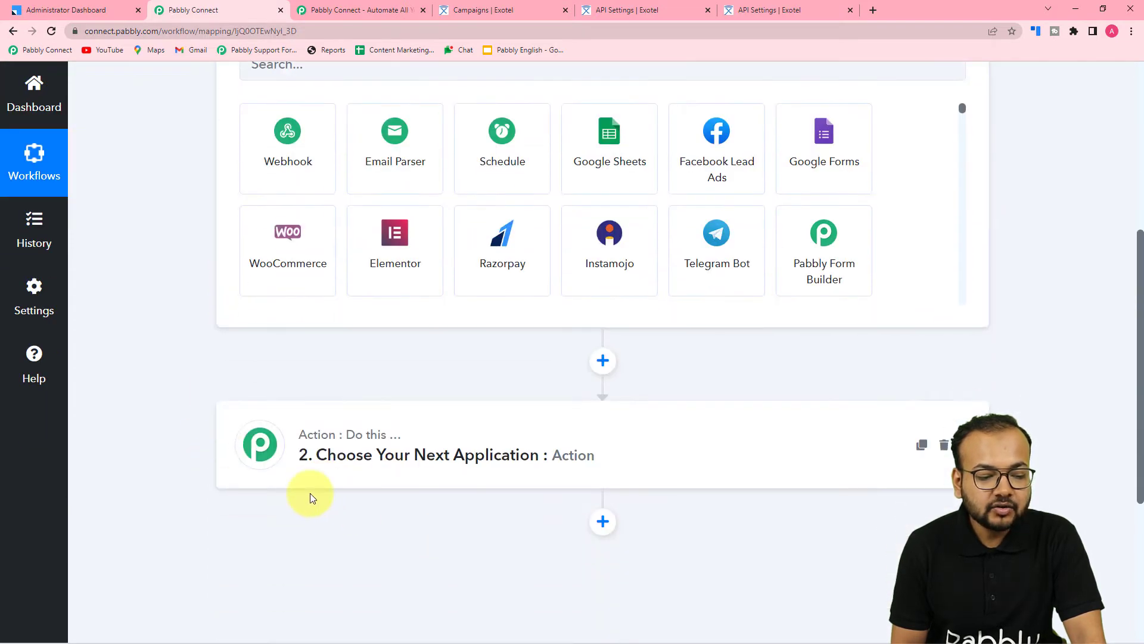
scroll(374, 483, "up", 6)
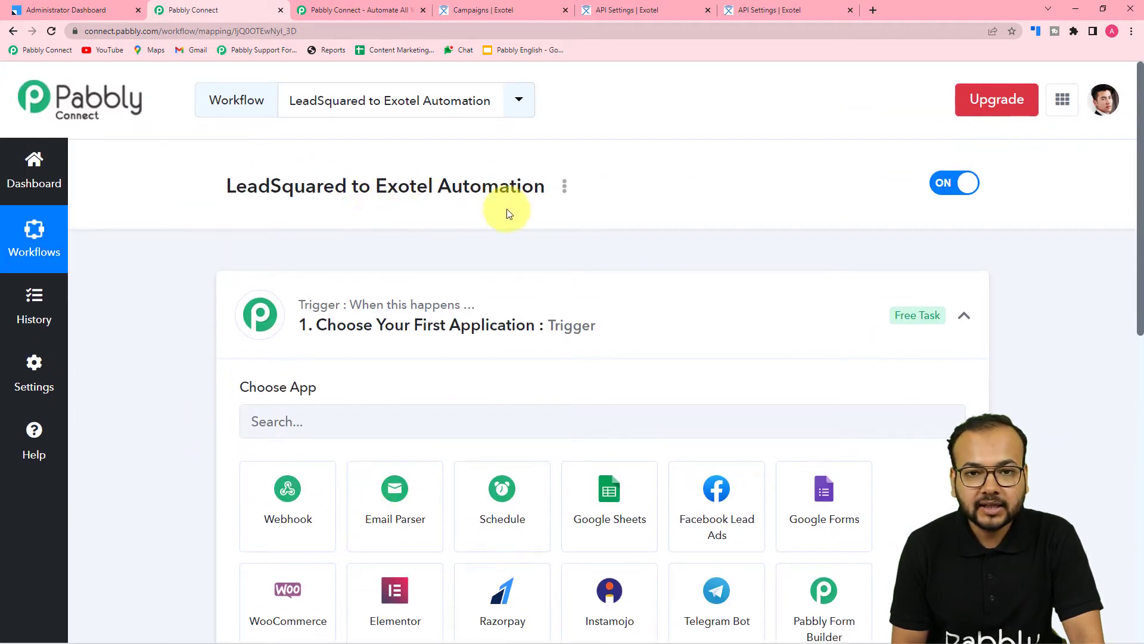
Step: Find Leadsquared among the trigger apps and choose it as the workflow's first application
scroll(507, 209, "down", 2)
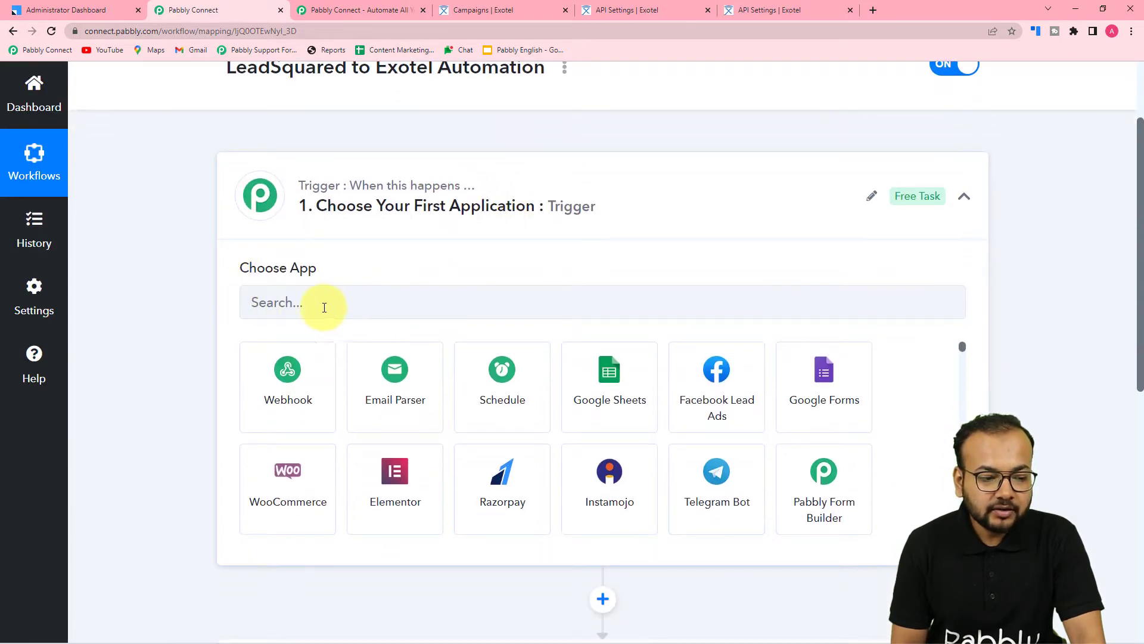
left_click(359, 308)
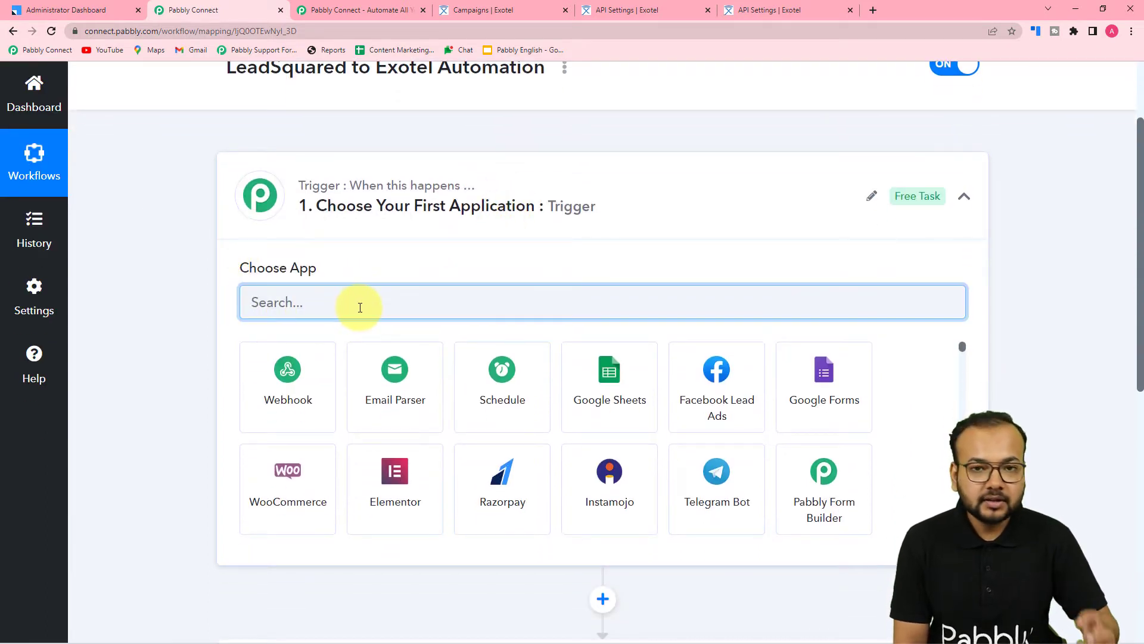
type("leas")
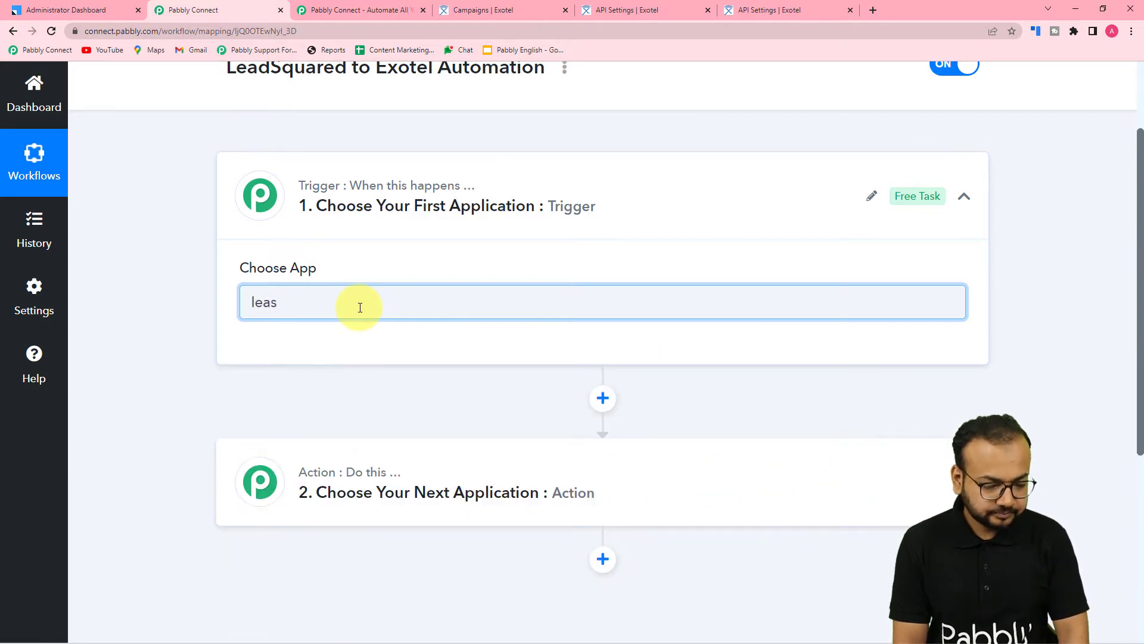
key("BackSpace")
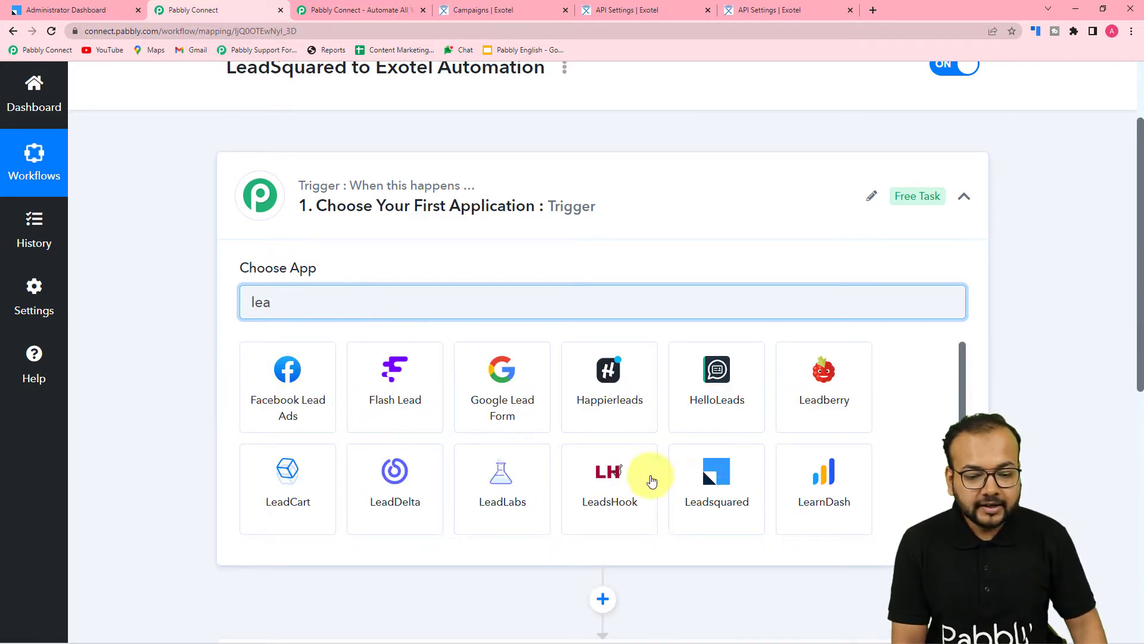
left_click(739, 516)
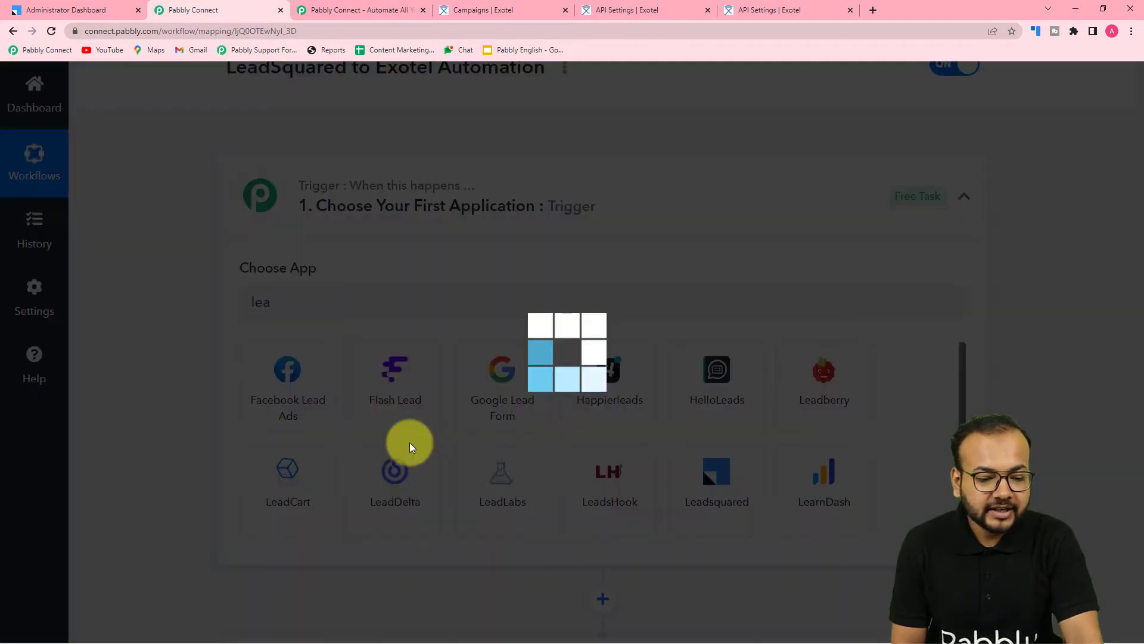
Step: Set the Leadsquared trigger event to New Lead and bring up its webhook setup instructions
scroll(192, 394, "down", 1)
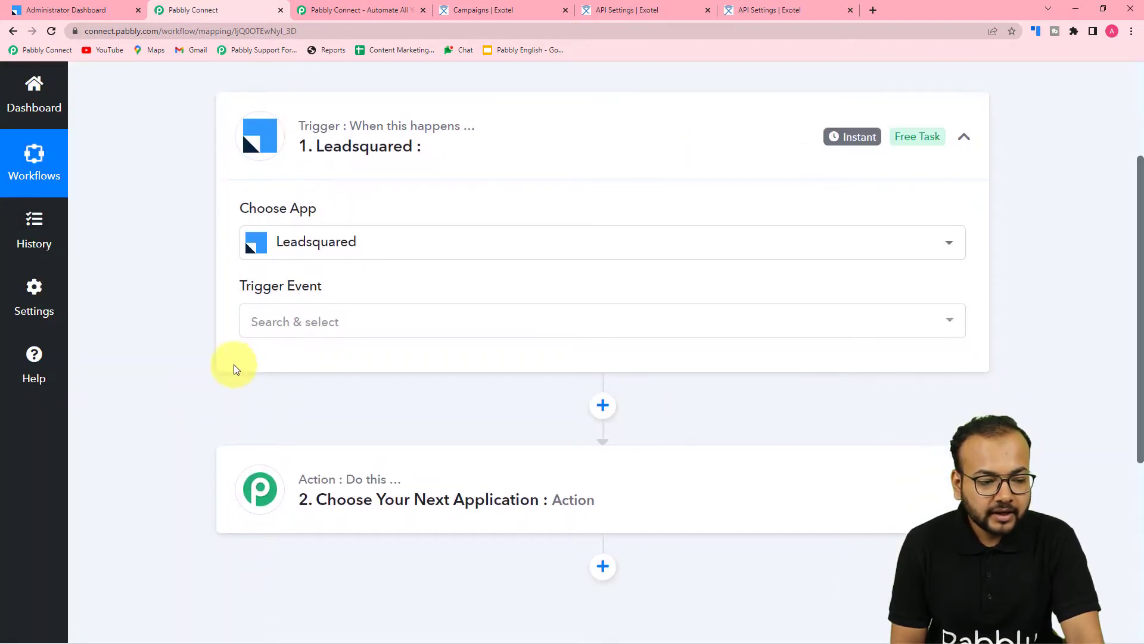
left_click(264, 322)
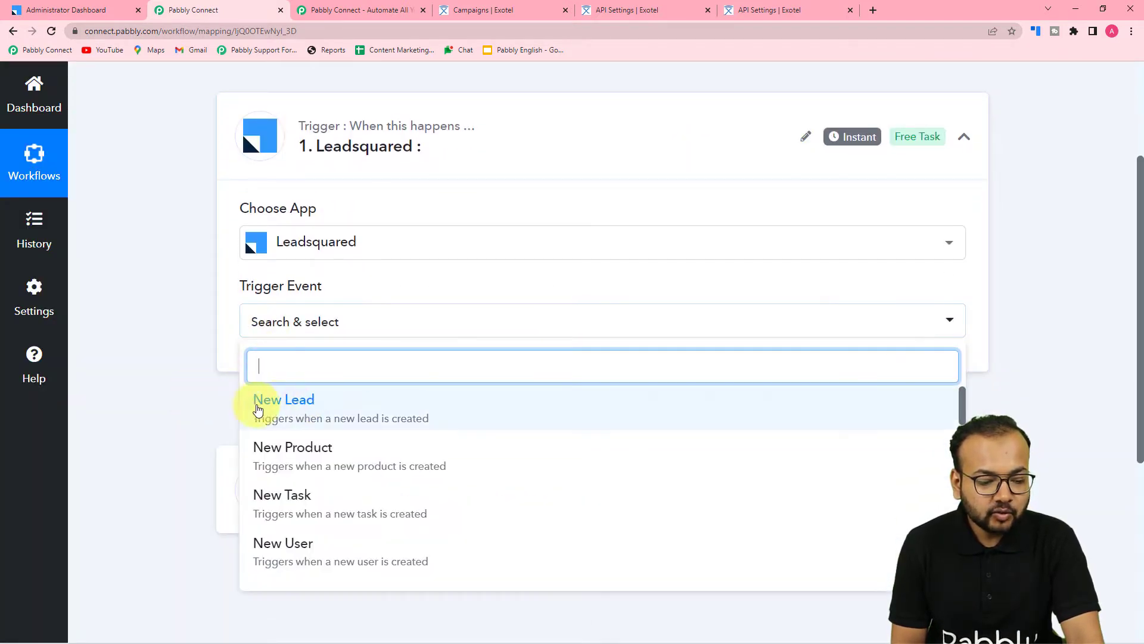
left_click(331, 415)
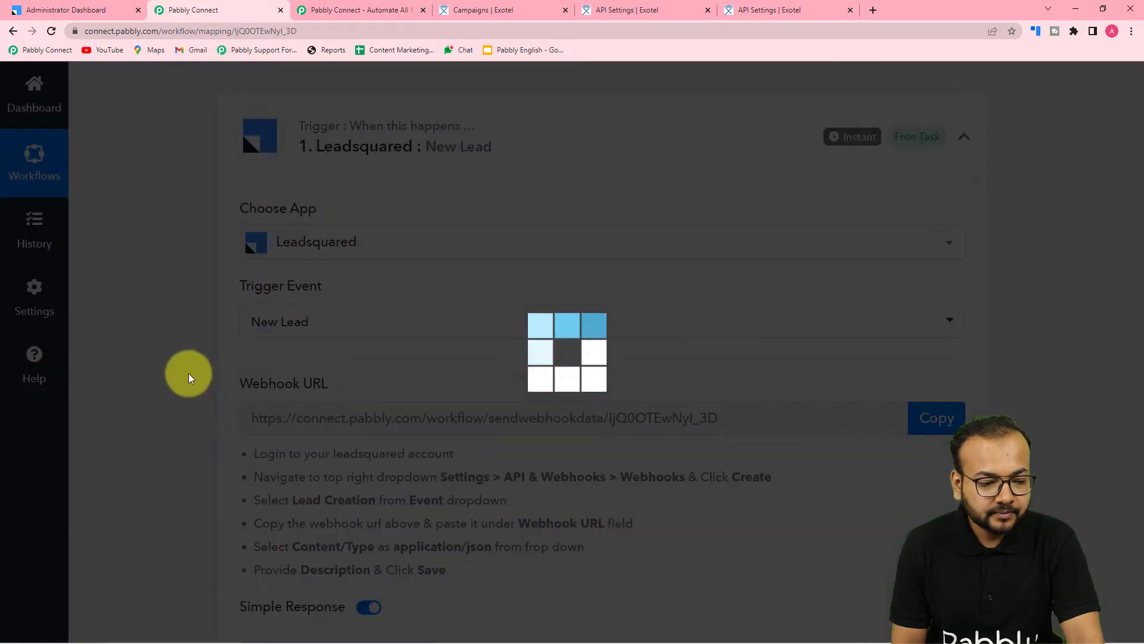
scroll(189, 370, "down", 2)
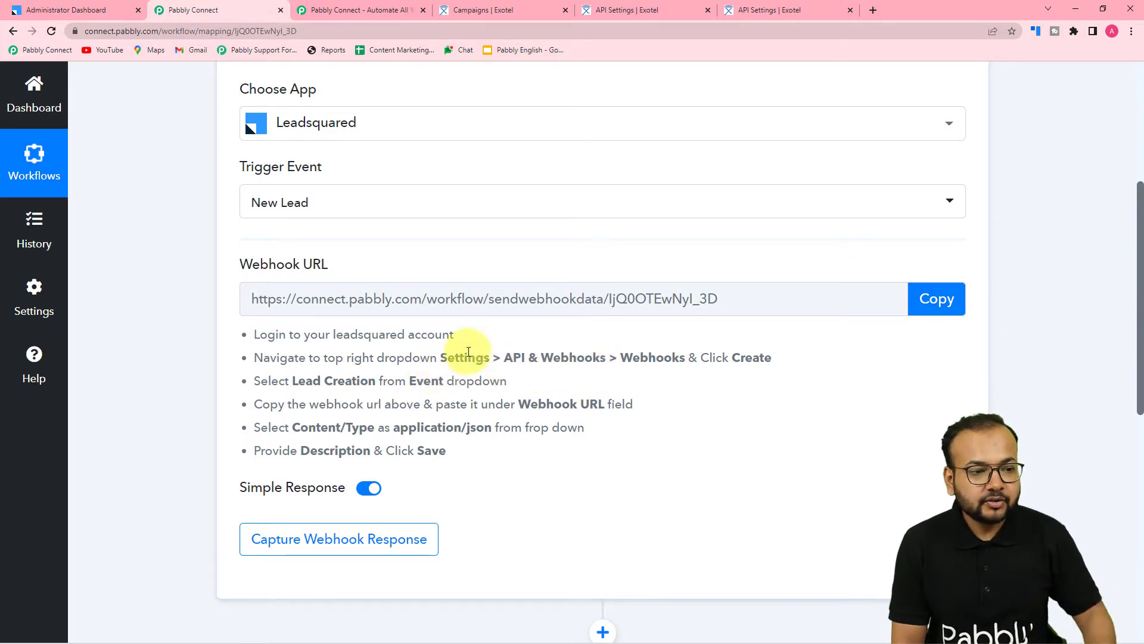
Step: Switch to LeadSquared and open the Webhooks page in its API and Webhooks settings
left_click(87, 14)
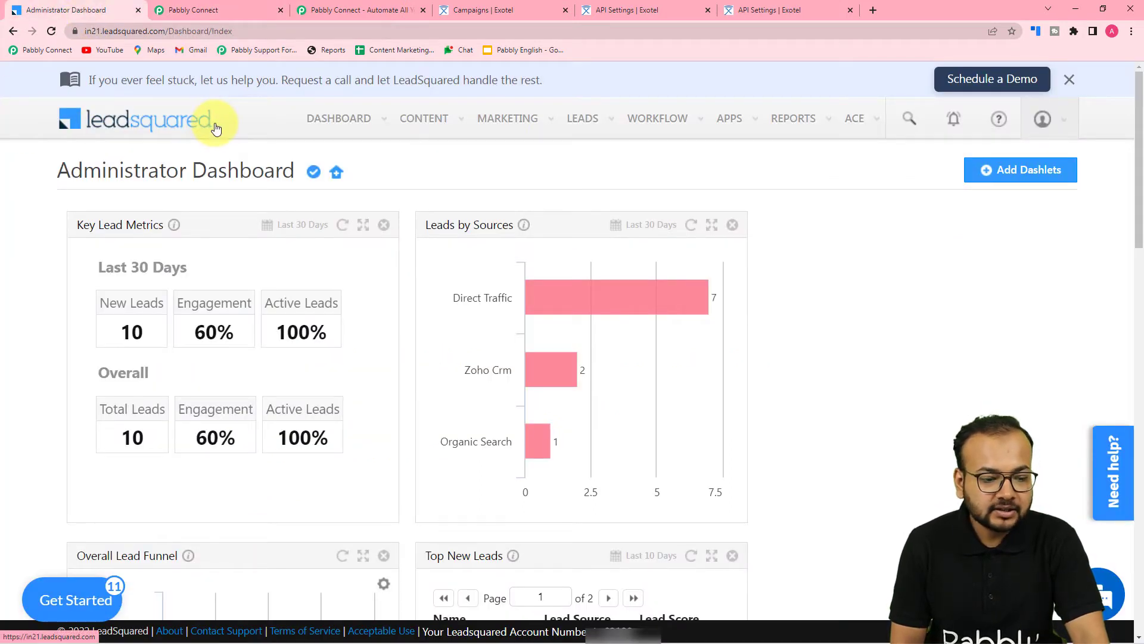
left_click(1037, 124)
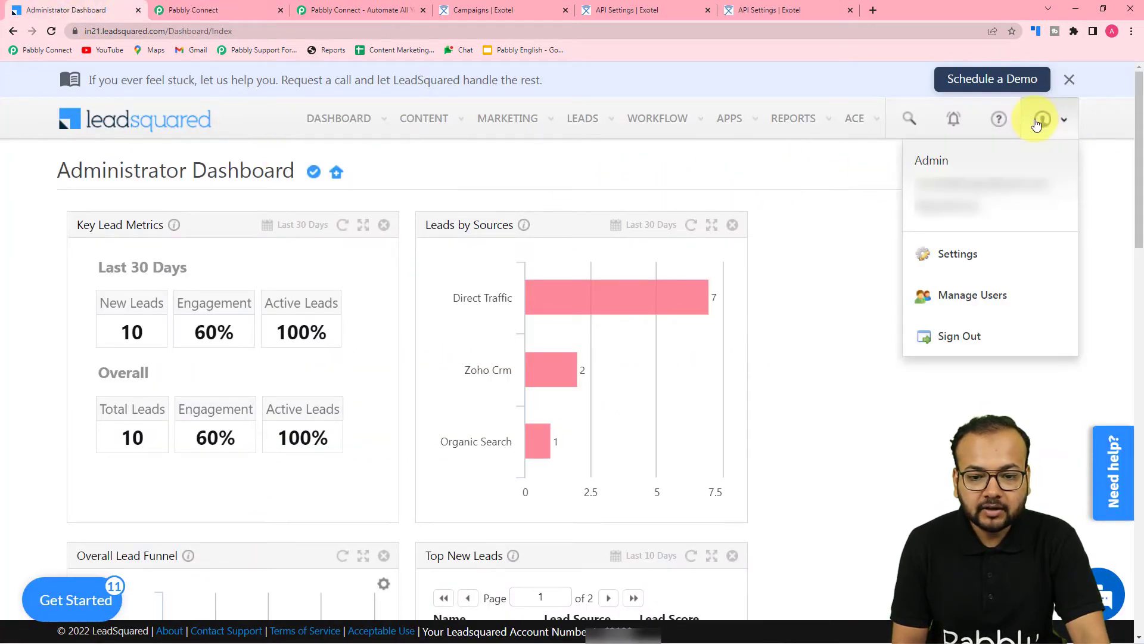
left_click(1041, 125)
left_click(1036, 121)
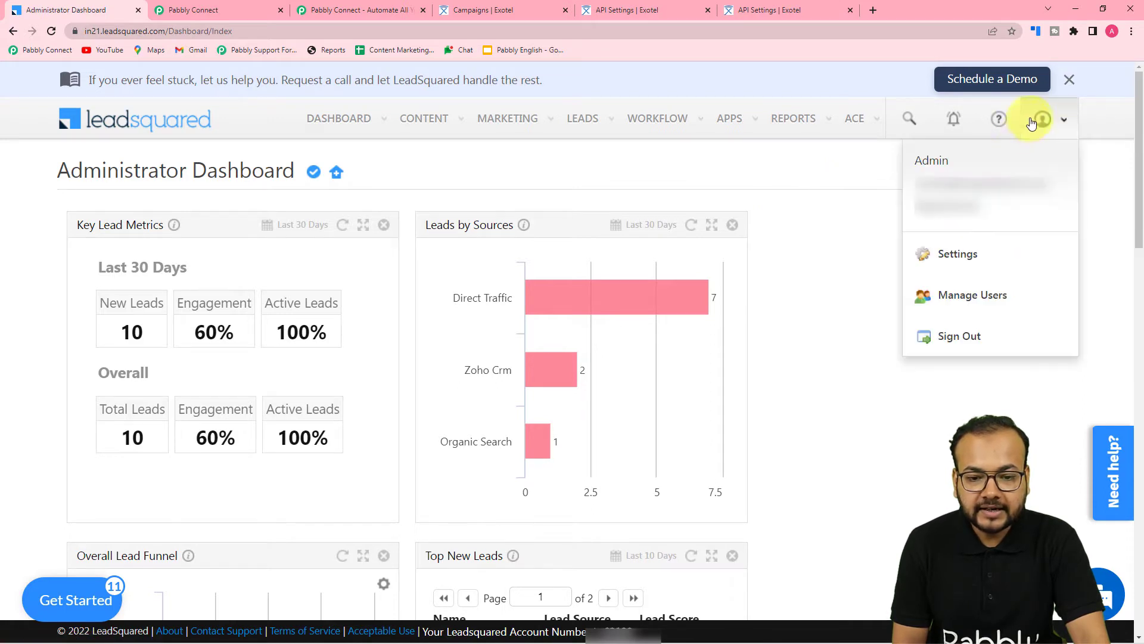
left_click(957, 256)
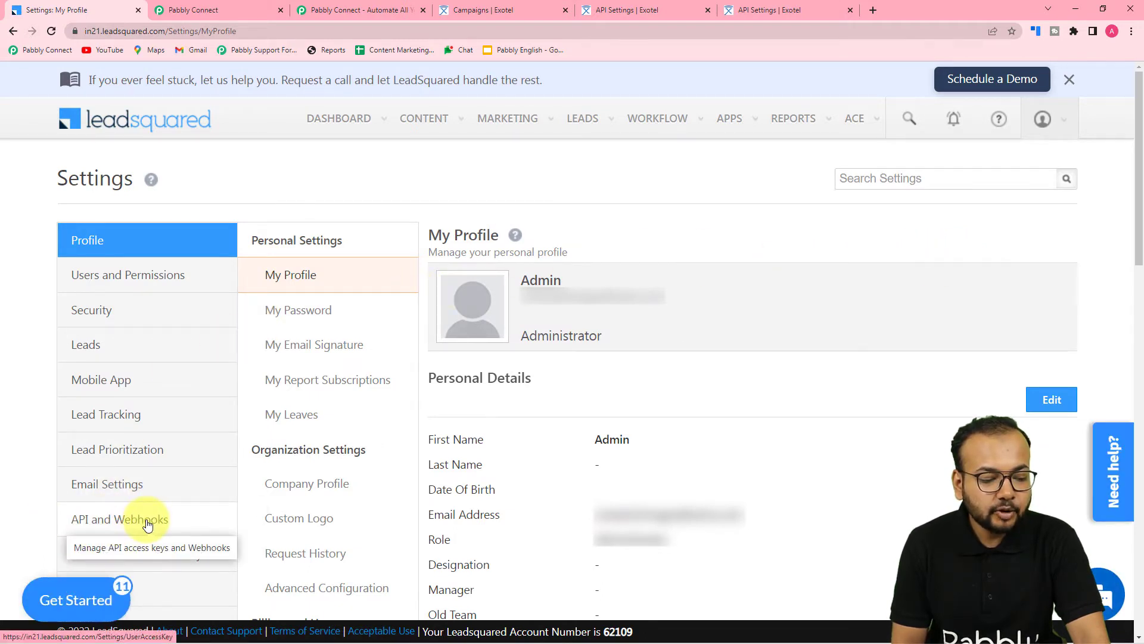
left_click(103, 522)
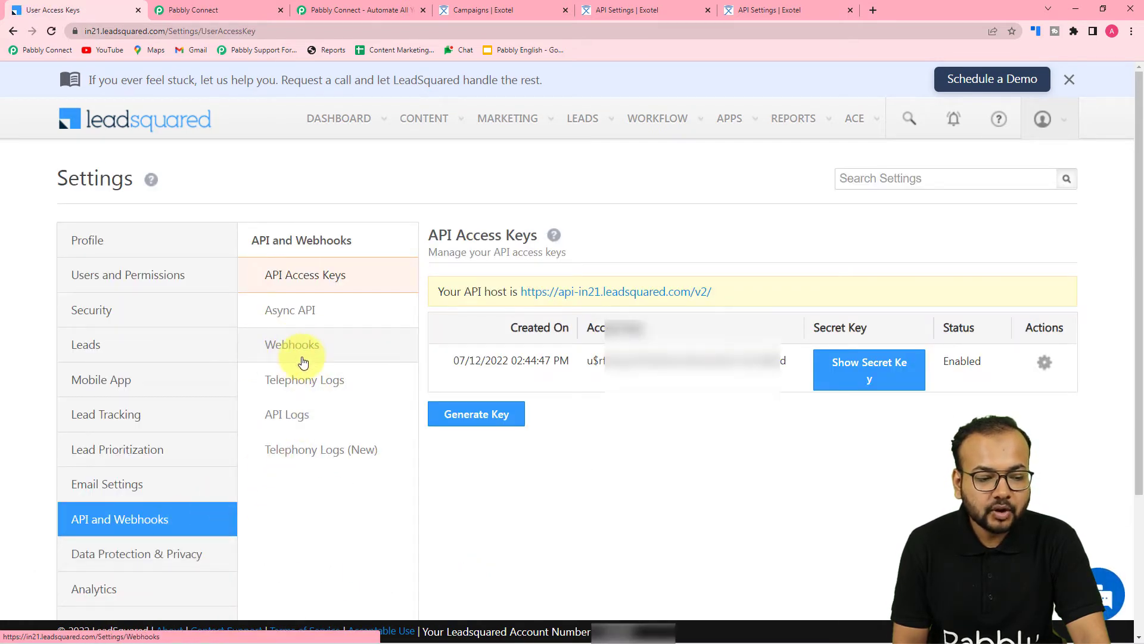
left_click(308, 358)
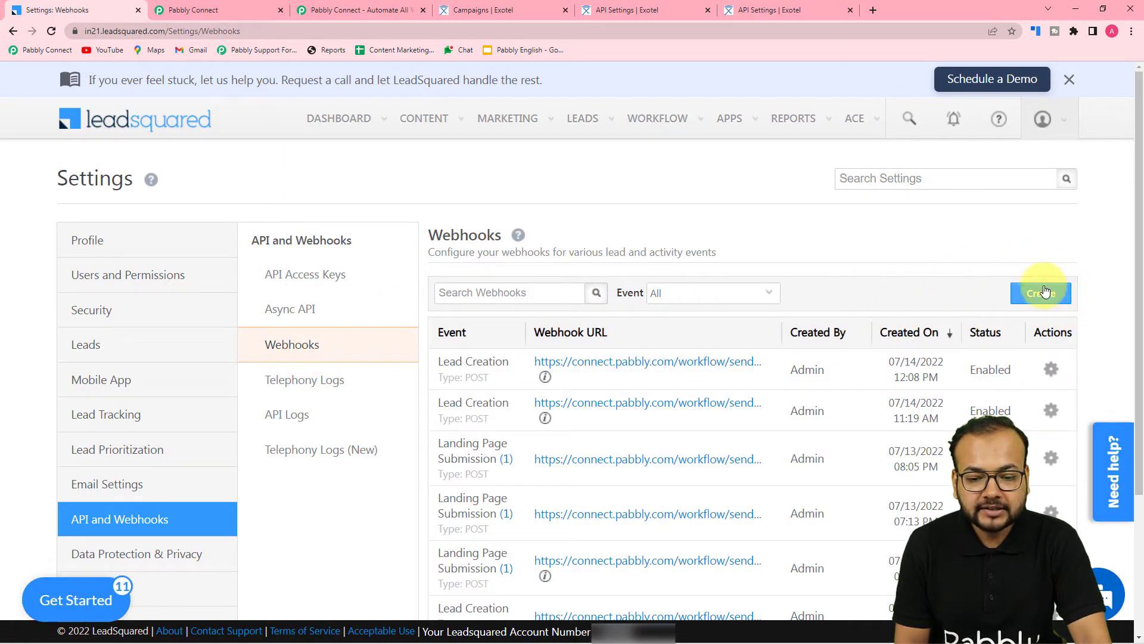
Step: Start adding a new webhook and set its event to Lead Creation
left_click(1041, 295)
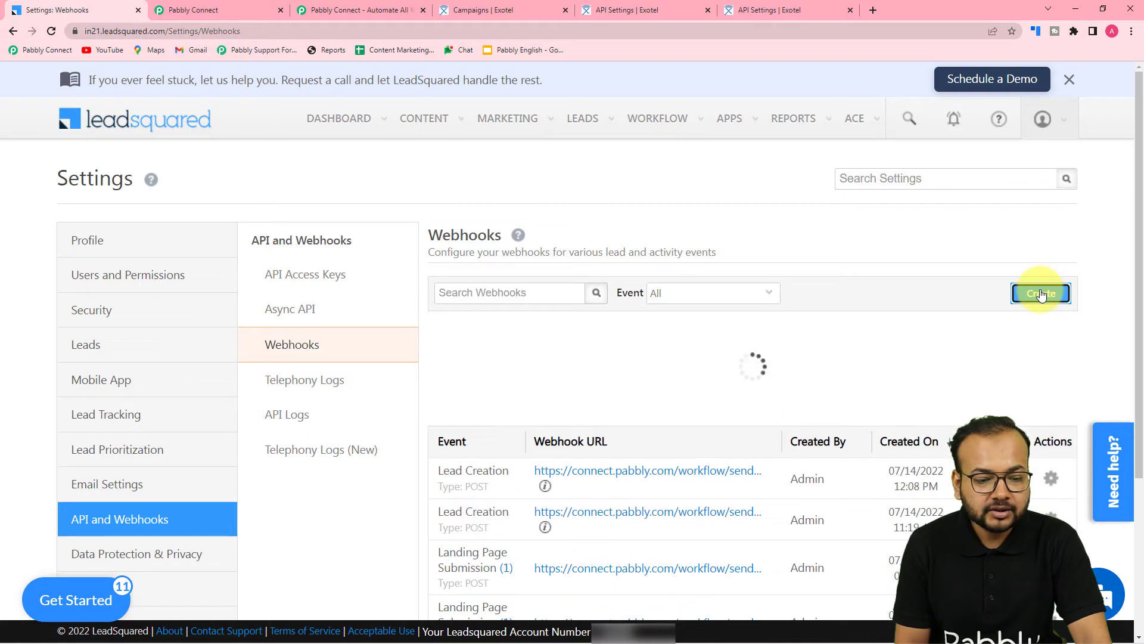
scroll(1041, 294, "down", 2)
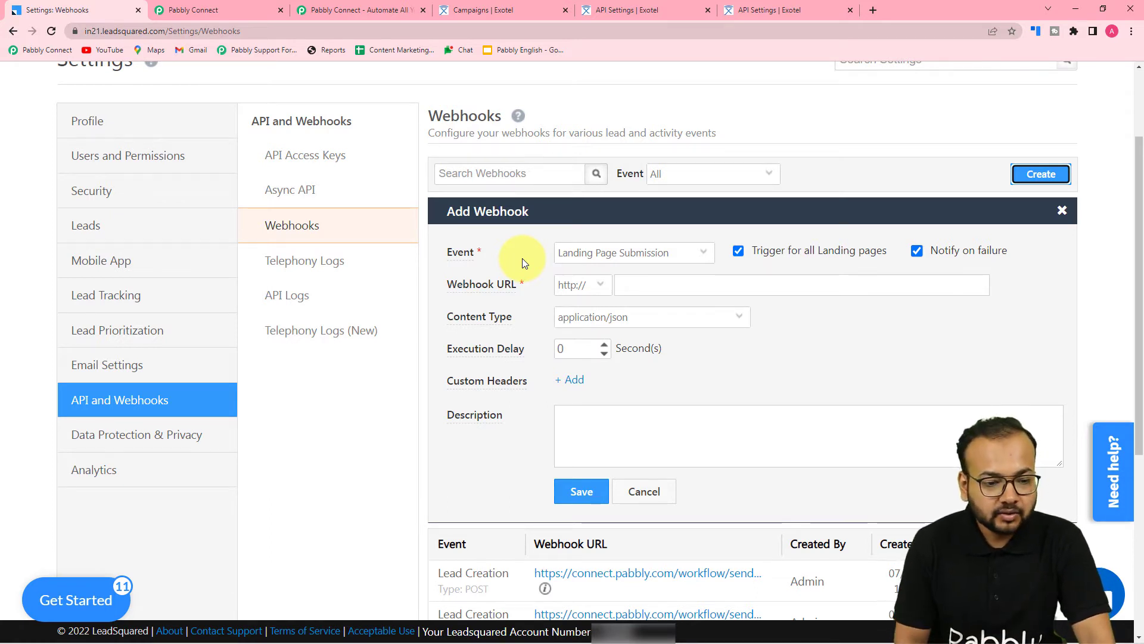
left_click(573, 254)
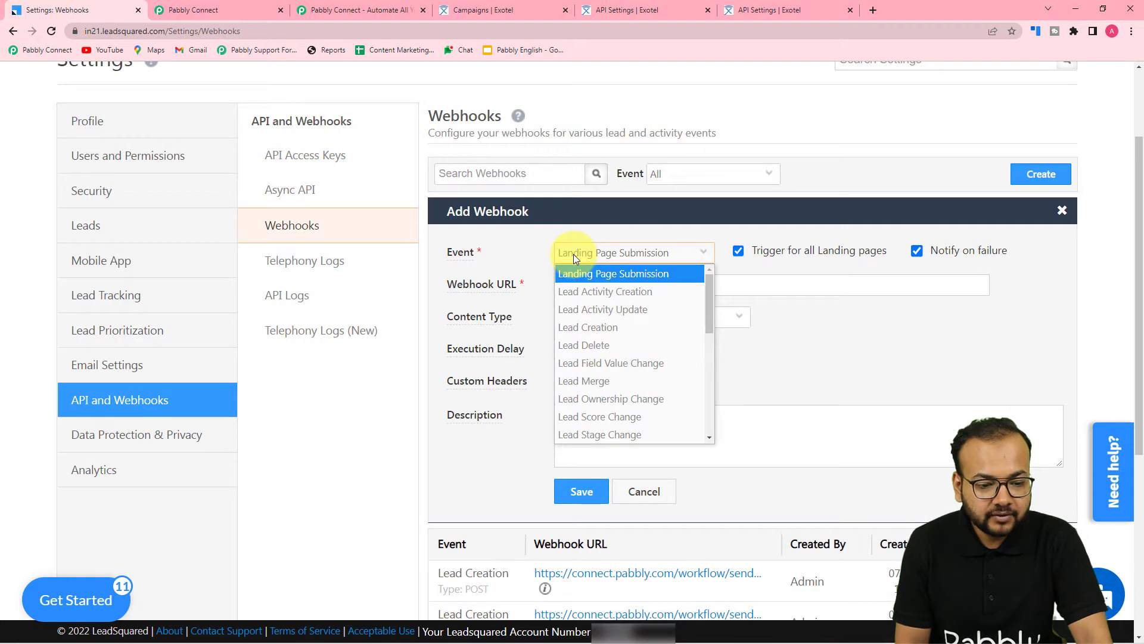
left_click(571, 328)
left_click(812, 322)
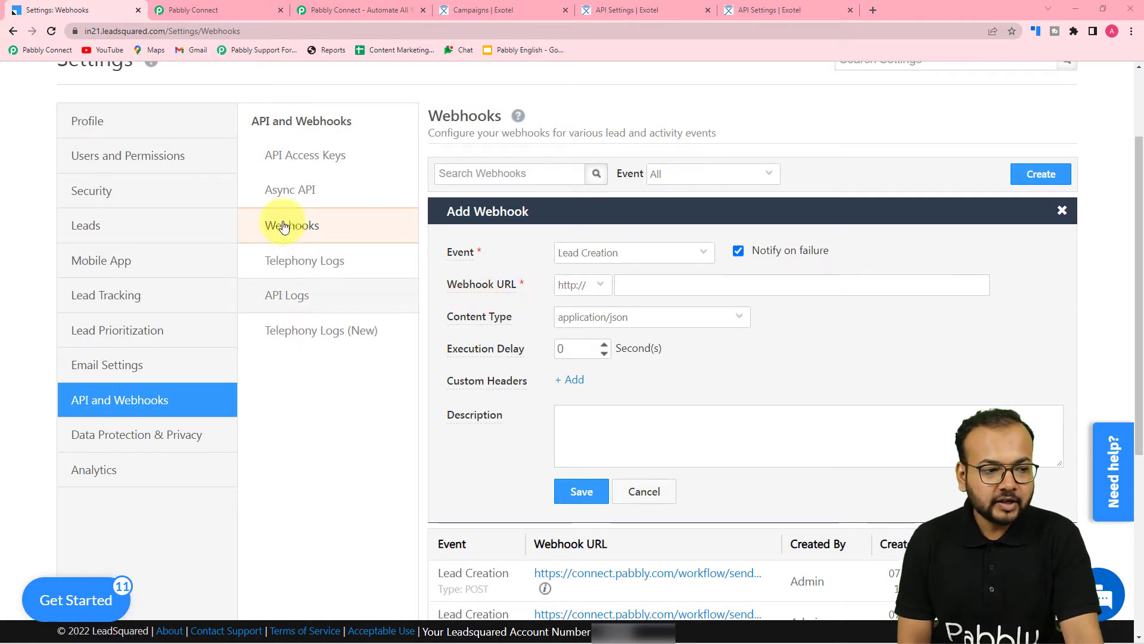
Step: Copy the trigger's webhook URL from Pabbly Connect and return to the Add Webhook form in LeadSquared
left_click(192, 10)
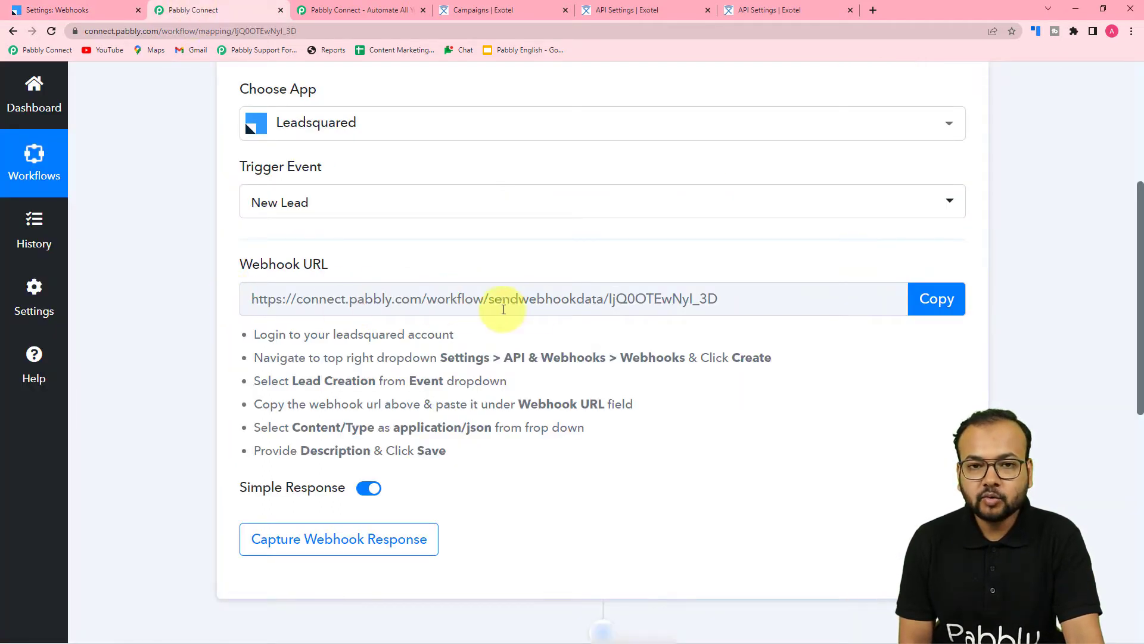
left_click(962, 291)
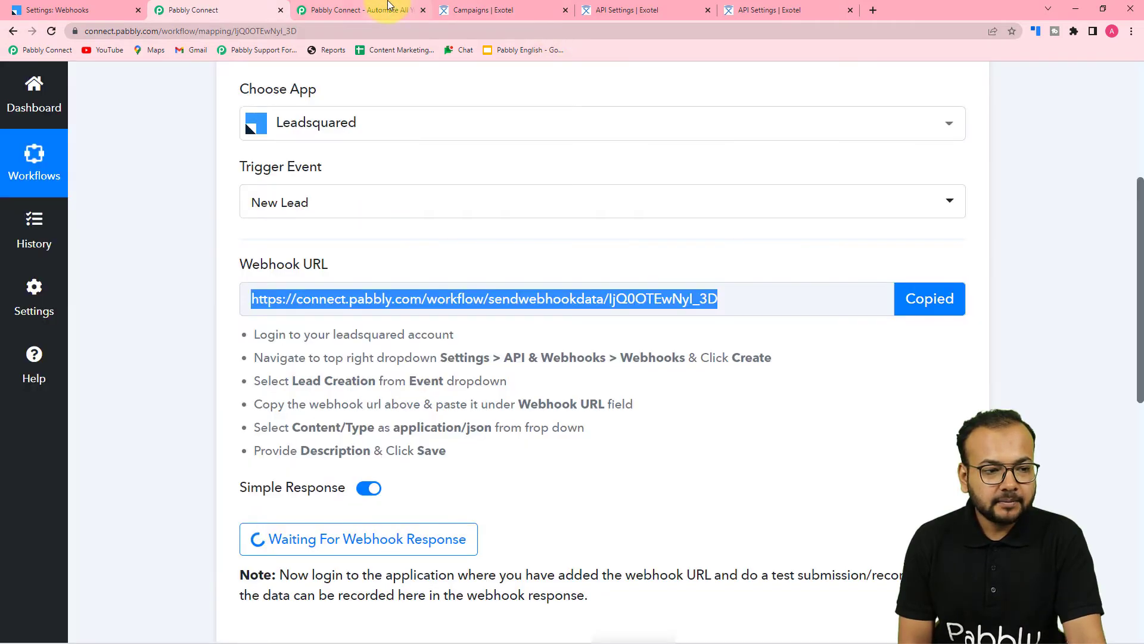
left_click(484, 10)
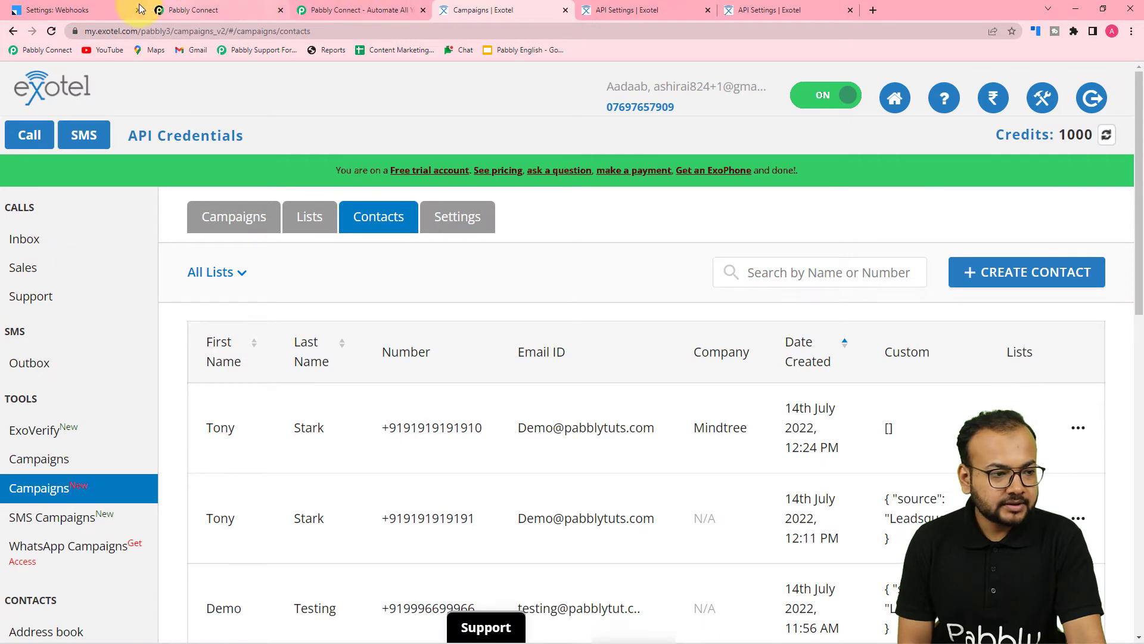
left_click(66, 10)
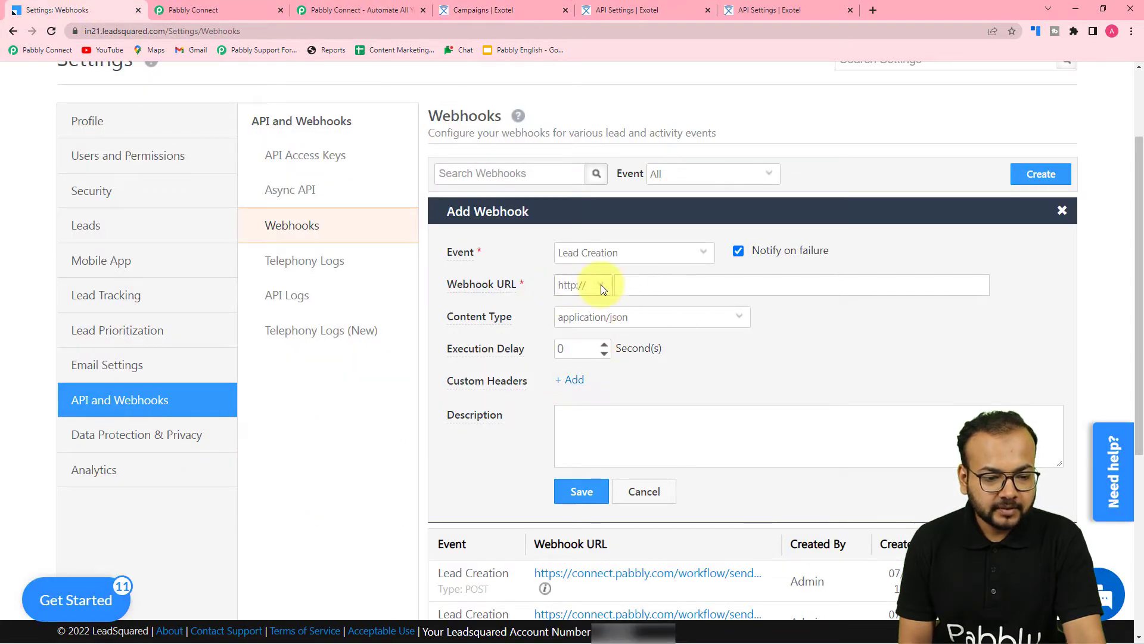
right_click(633, 286)
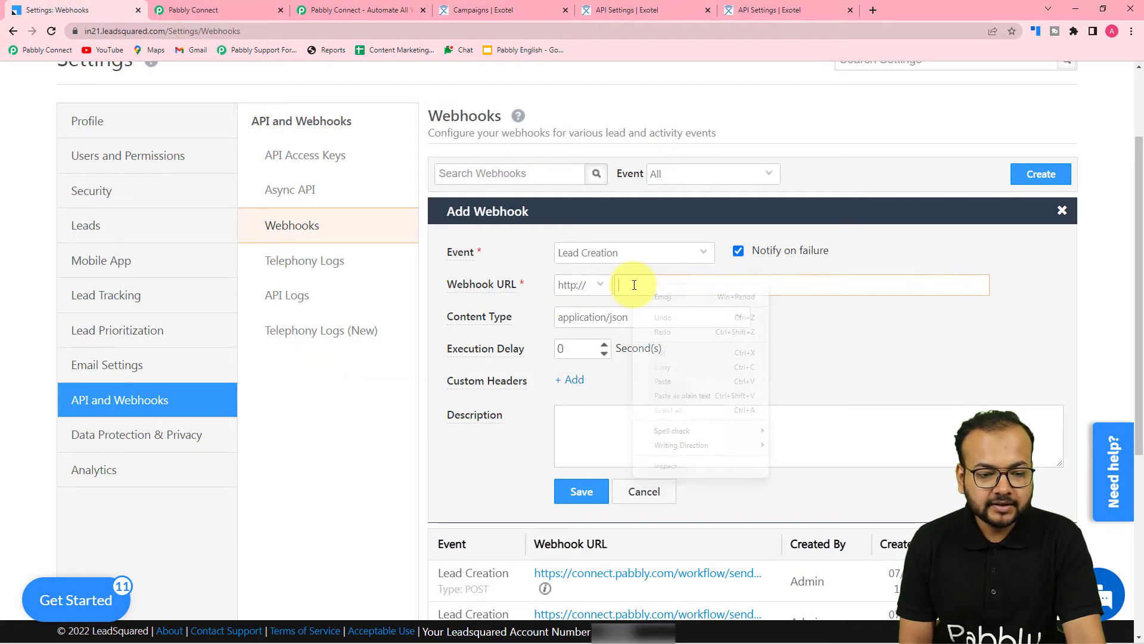
left_click(654, 397)
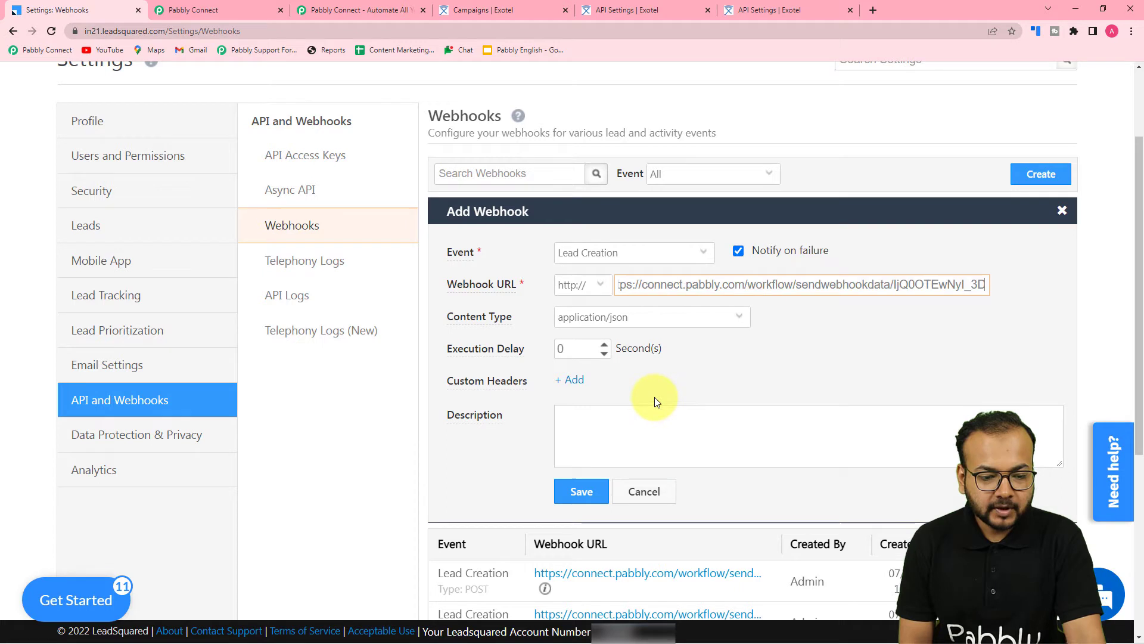
left_click(591, 286)
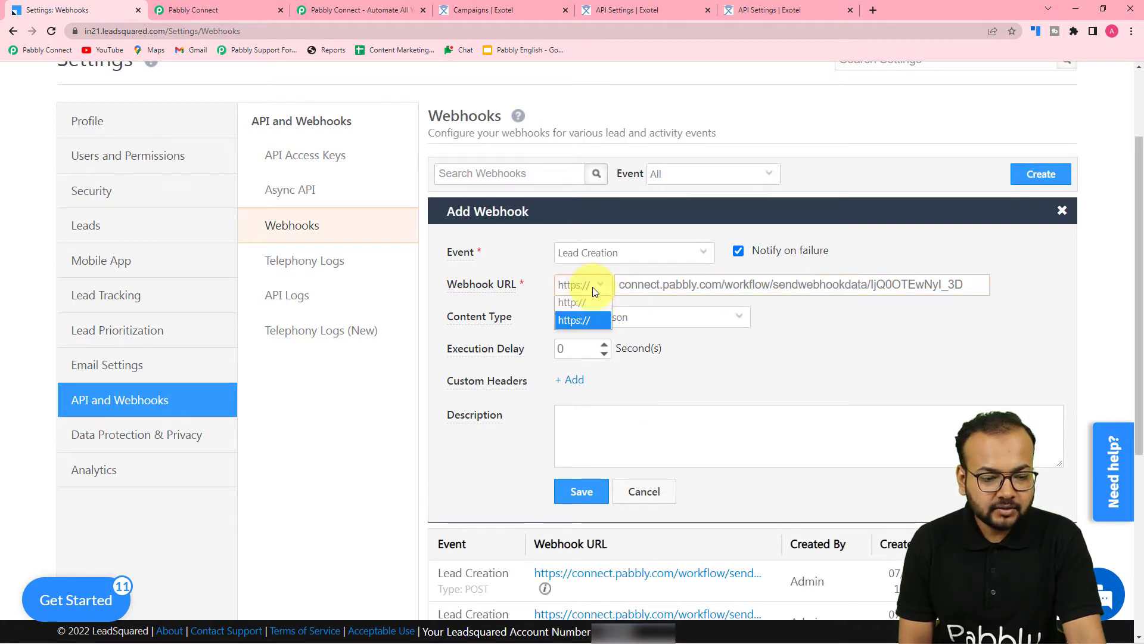
left_click(584, 325)
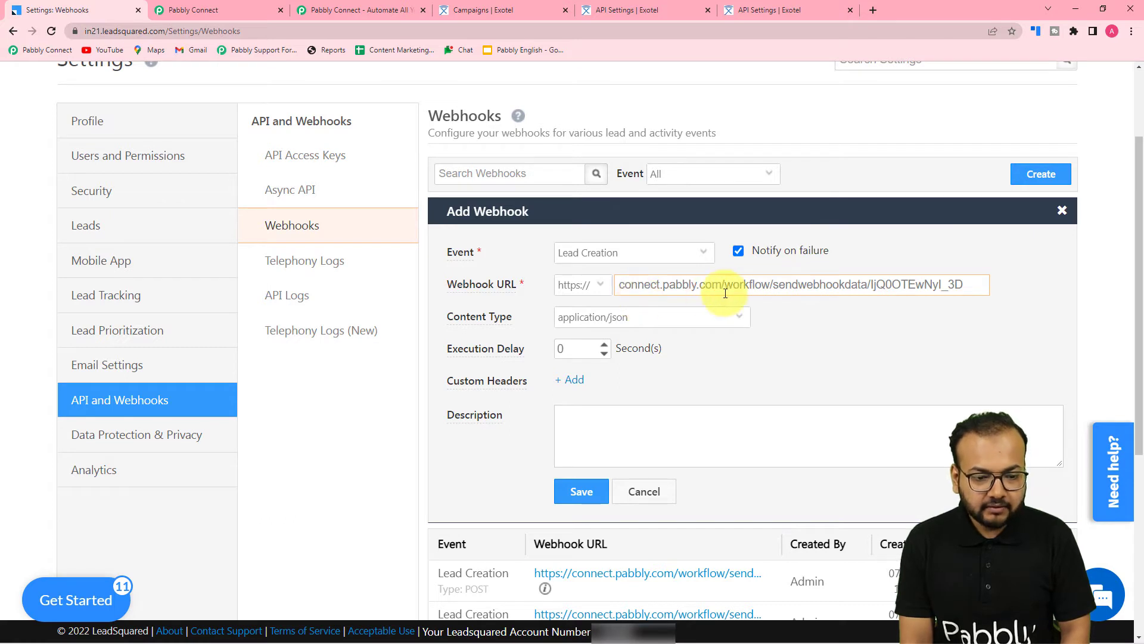
left_click(649, 286)
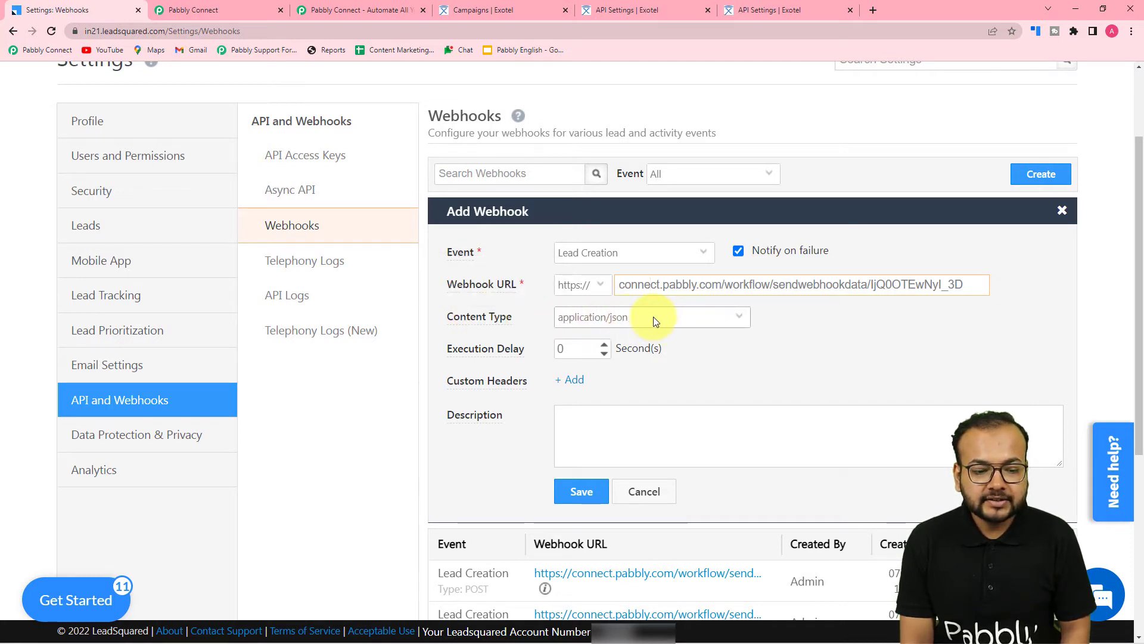
Step: Describe the webhook as "Send Leads to Exotel" and save it
scroll(675, 377, "down", 1)
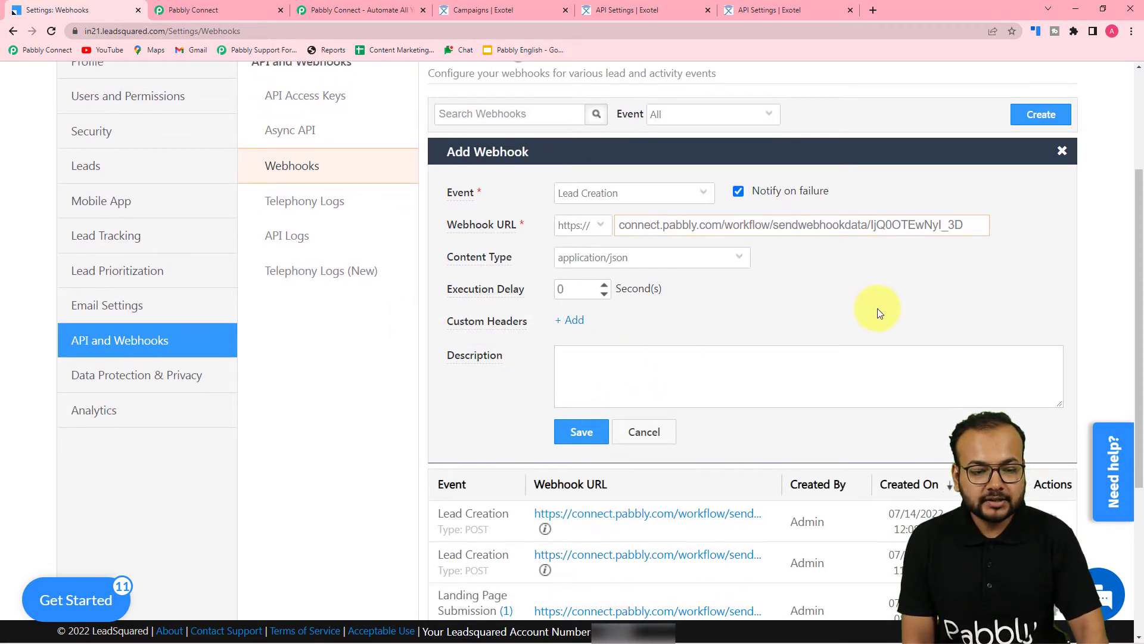
left_click(778, 360)
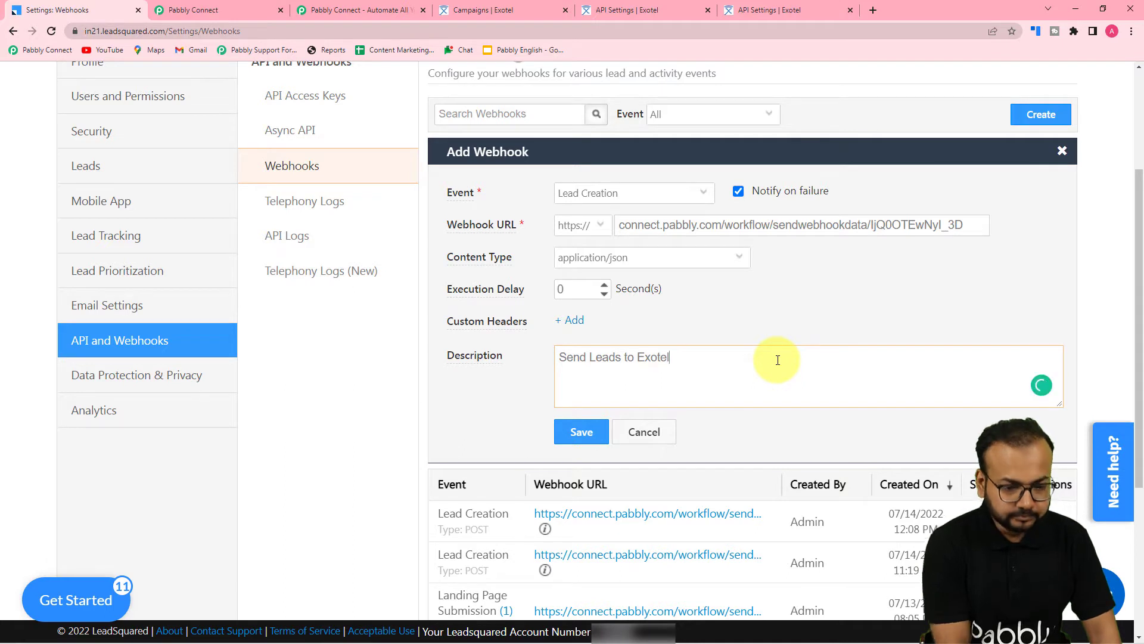
left_click(587, 431)
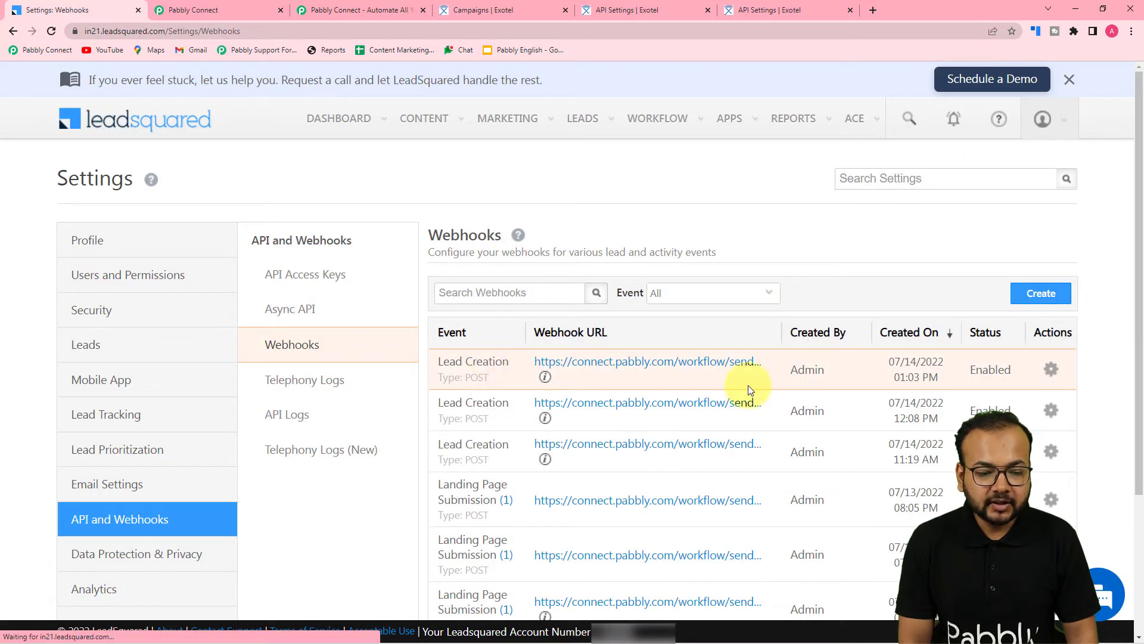
Step: Switch to Pabbly Connect and start re-capturing the webhook response for the Leadsquared New Lead trigger
left_click(191, 11)
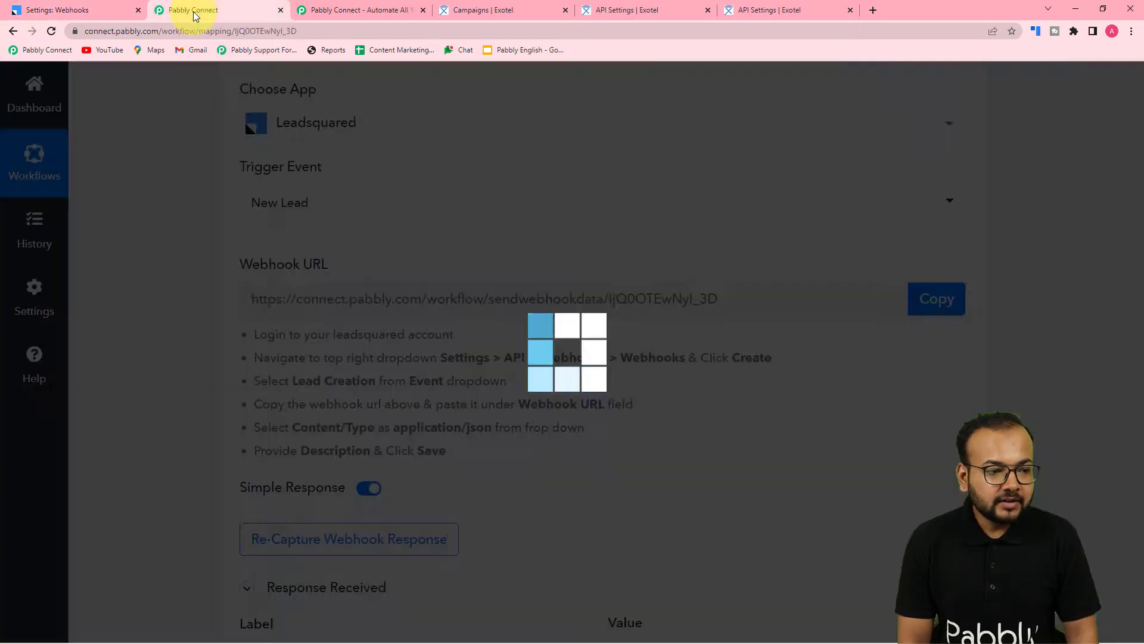
scroll(166, 307, "down", 4)
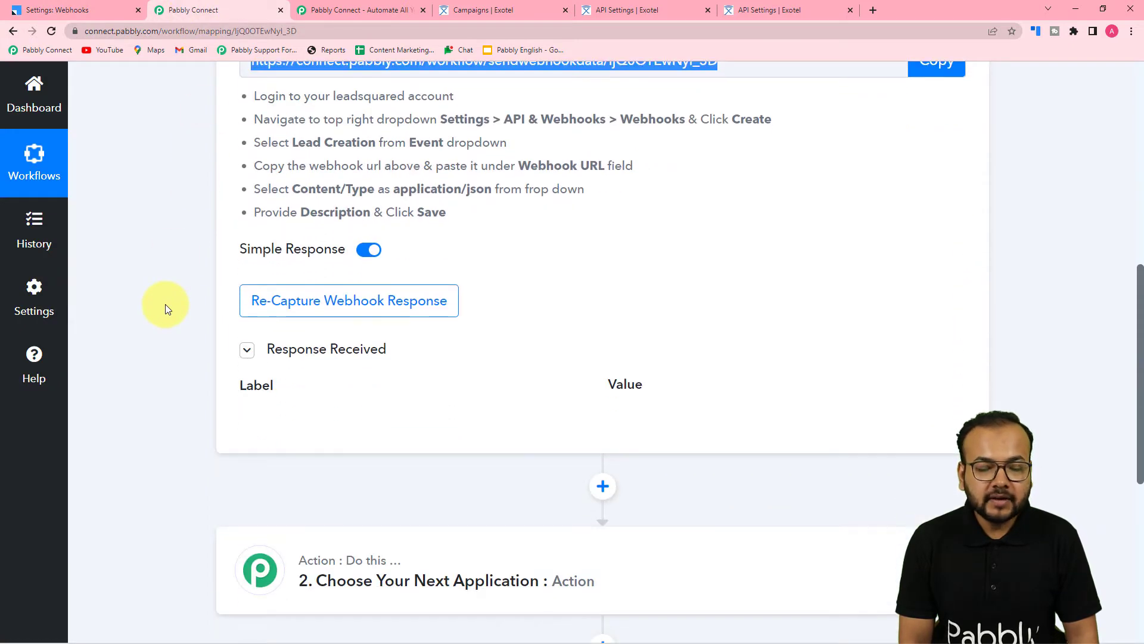
scroll(168, 314, "down", 1)
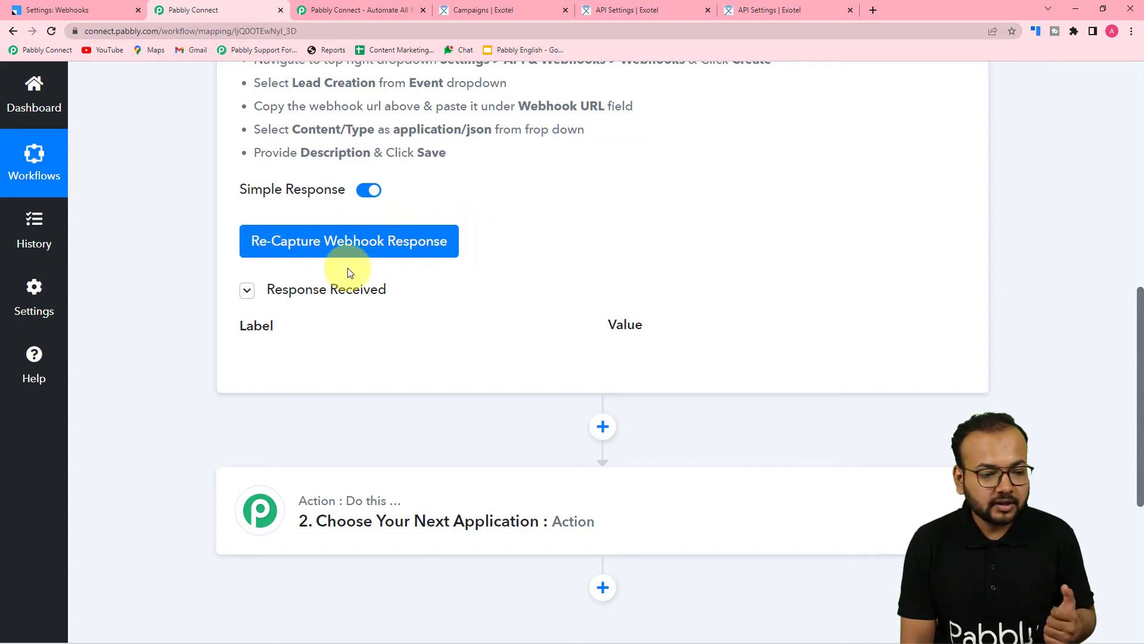
left_click(314, 246)
left_click(514, 453)
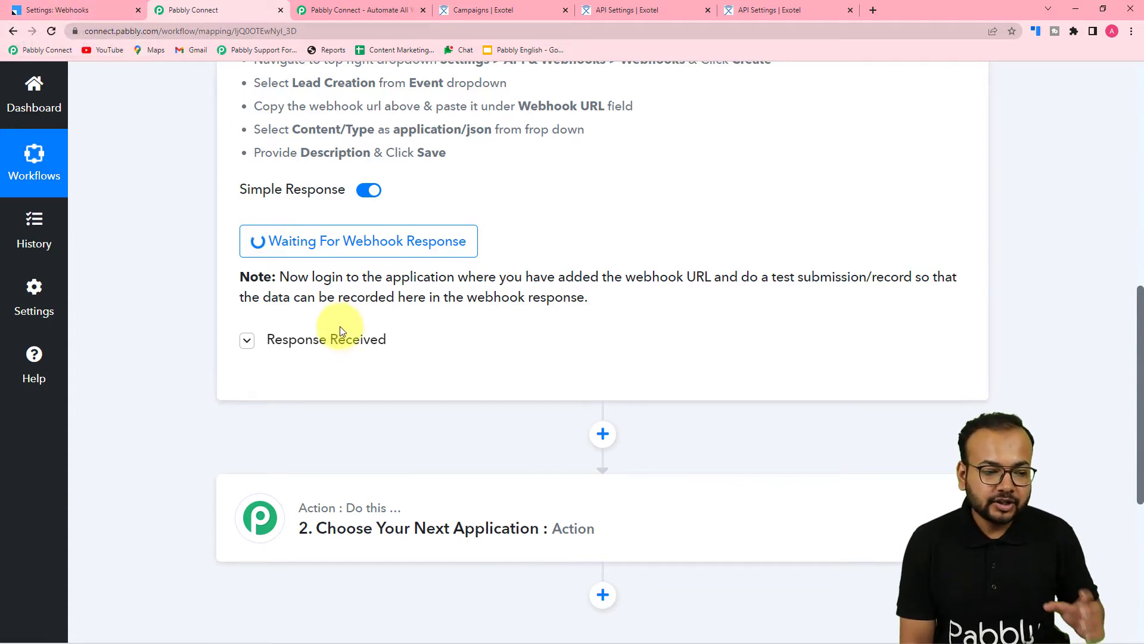
Step: Switch to LeadSquared, go to the Smart Views of leads and start adding a new lead
left_click(58, 11)
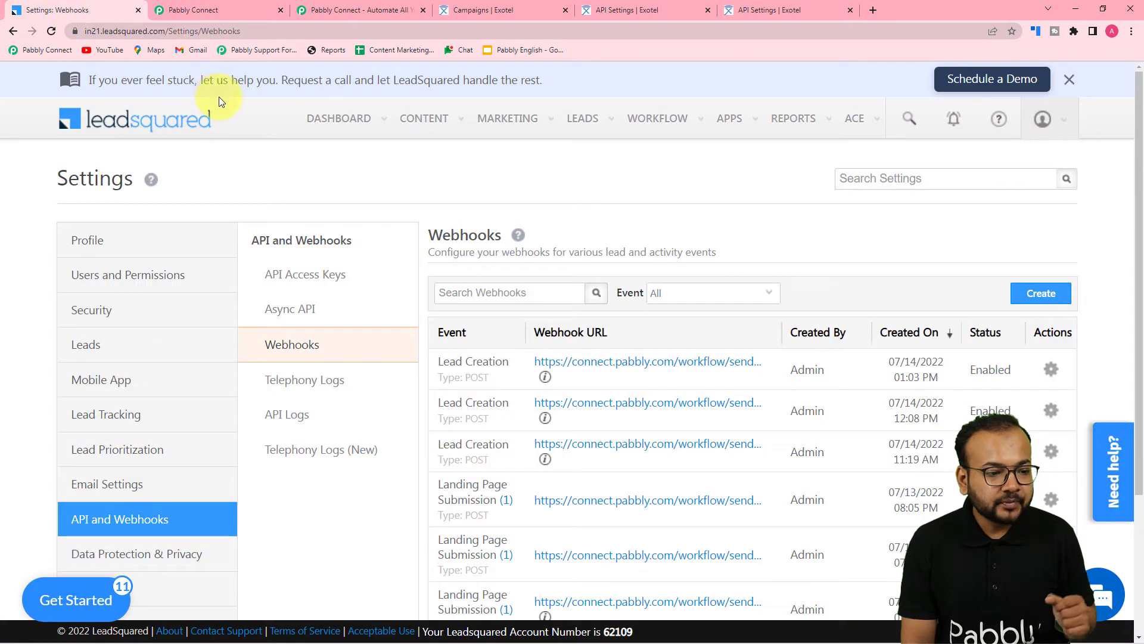
left_click(582, 119)
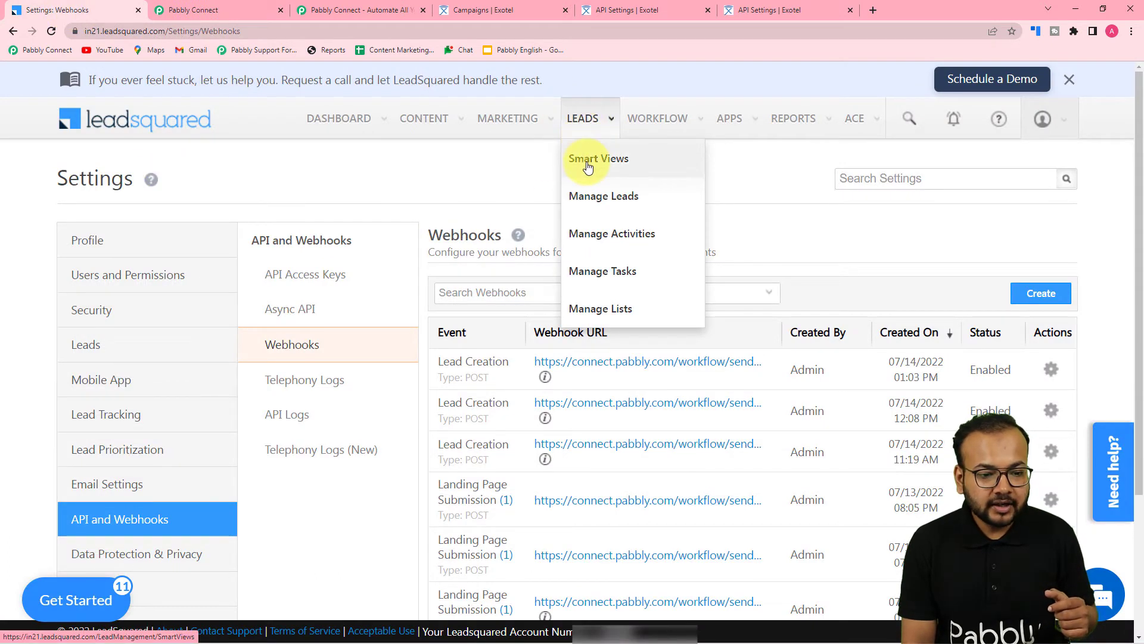
left_click(588, 167)
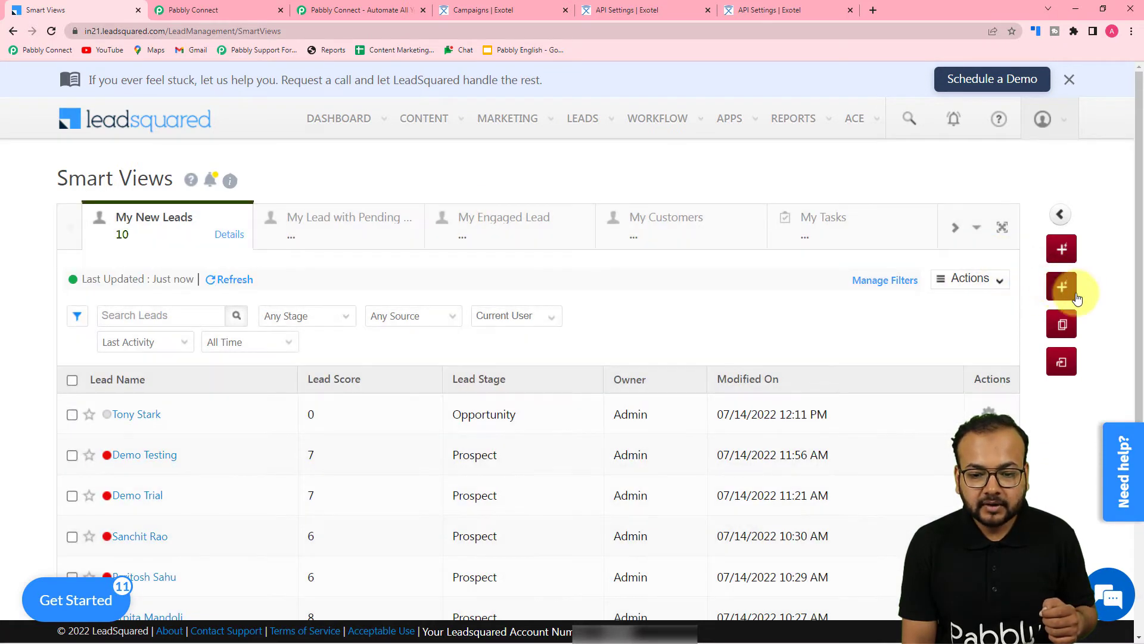
left_click(1062, 289)
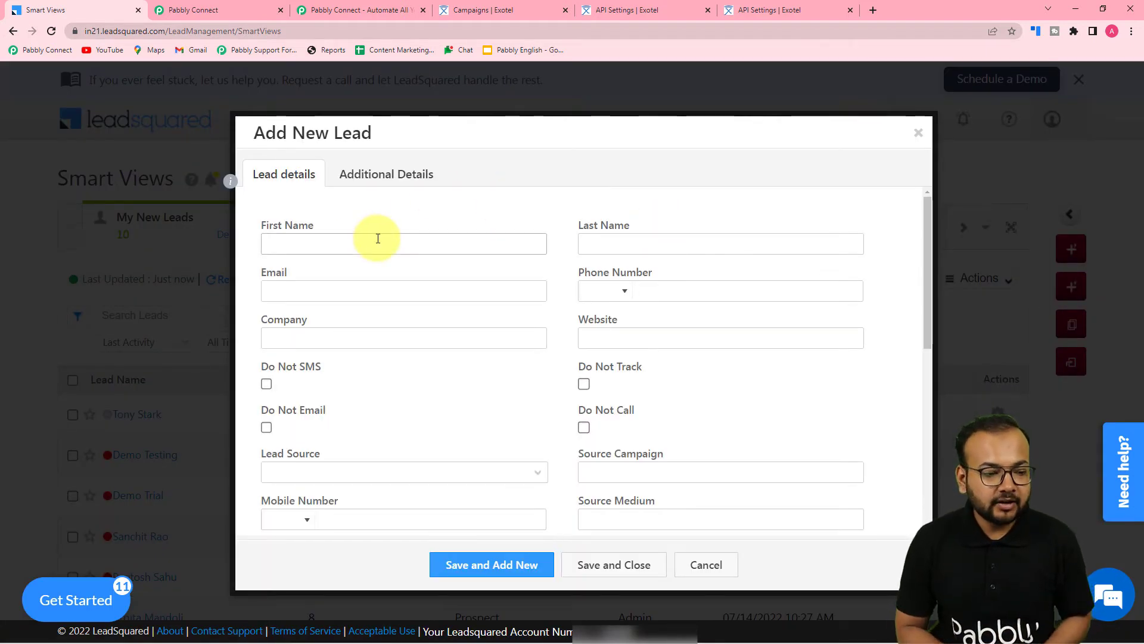
Step: Fill in the lead's name, contact and address details, company Mindtree, source Social Media, Do Not Track and stage Opportunity, and save and close the lead
left_click(378, 241)
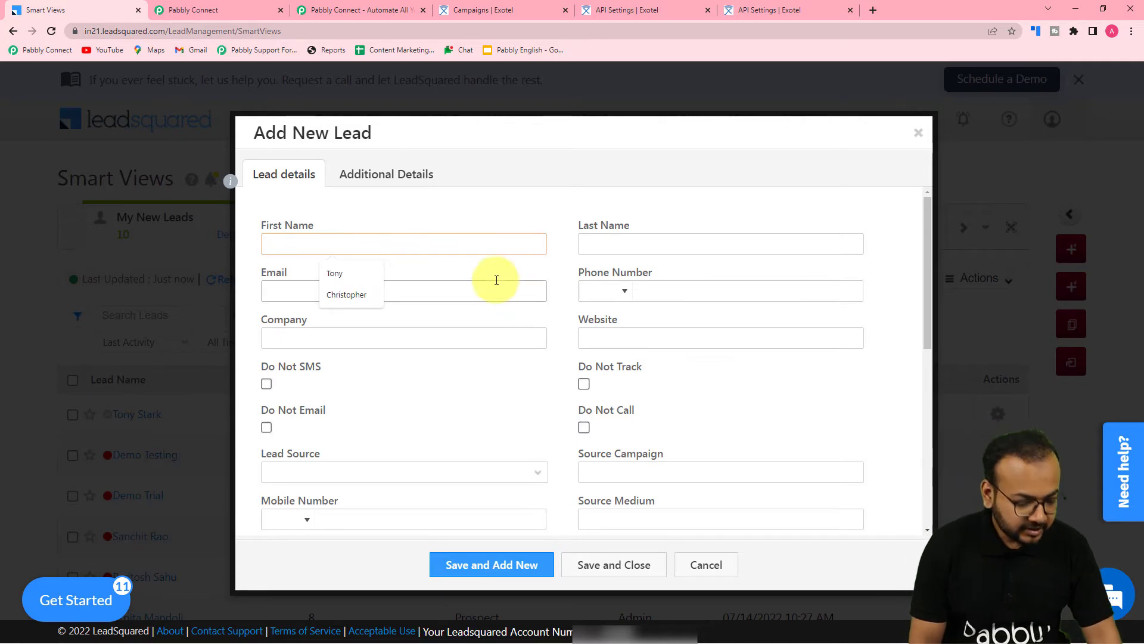
type("Demo")
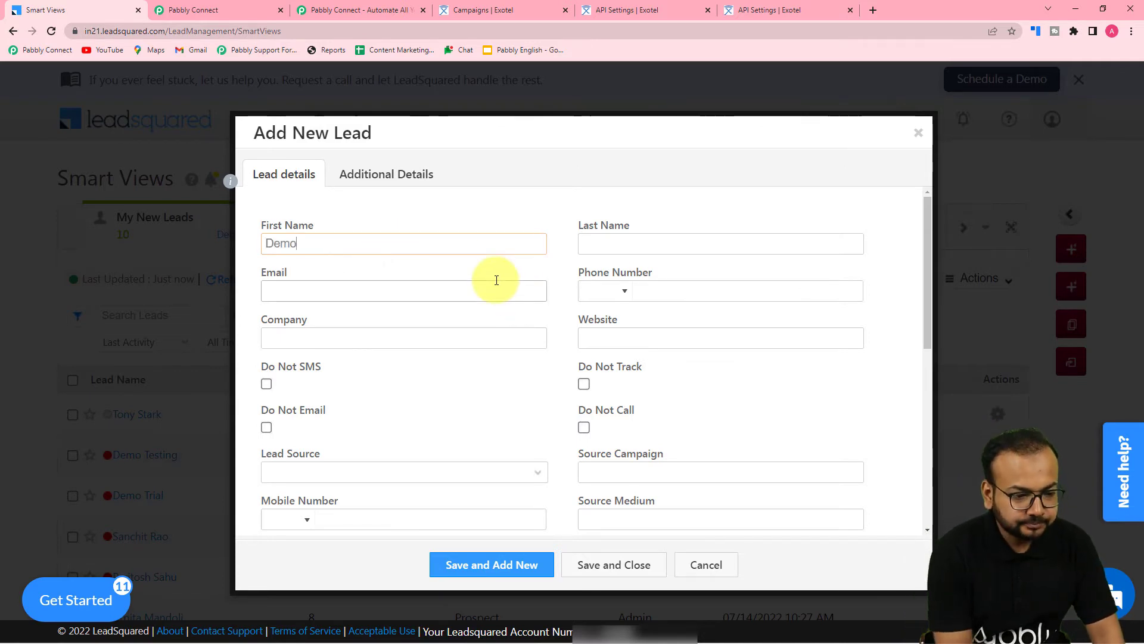
left_click(592, 242)
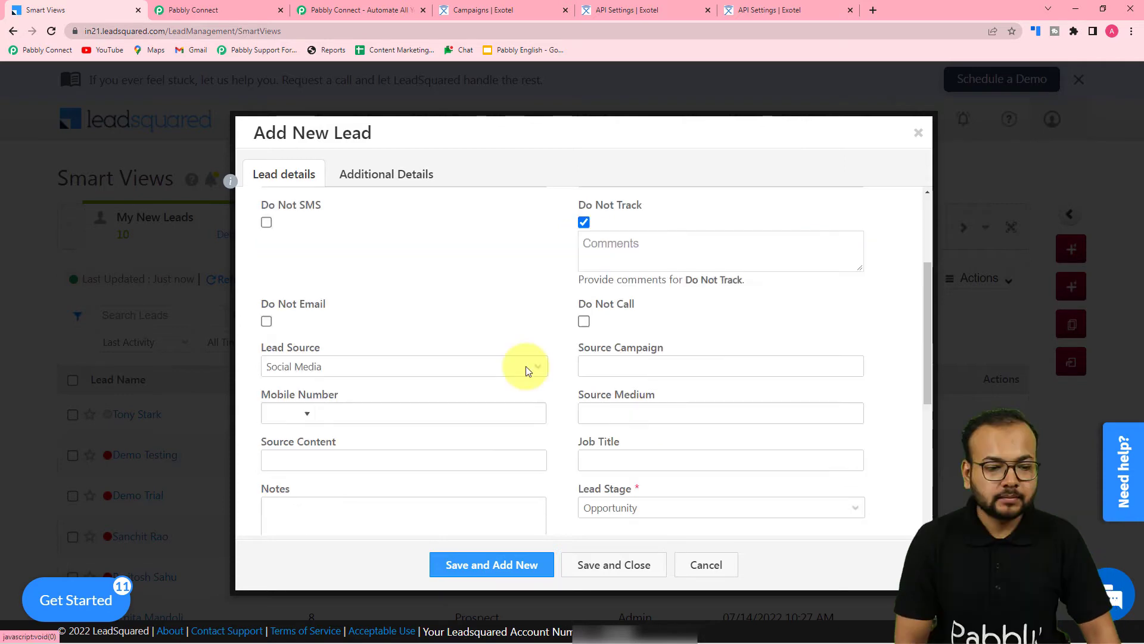
scroll(525, 366, "up", 3)
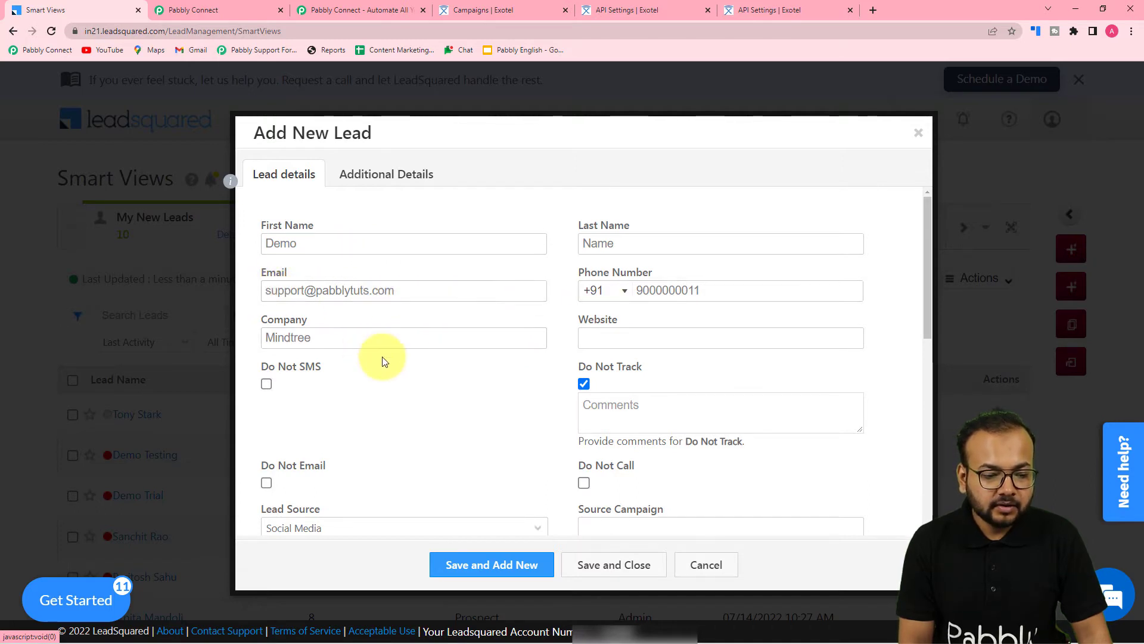
scroll(383, 361, "down", 5)
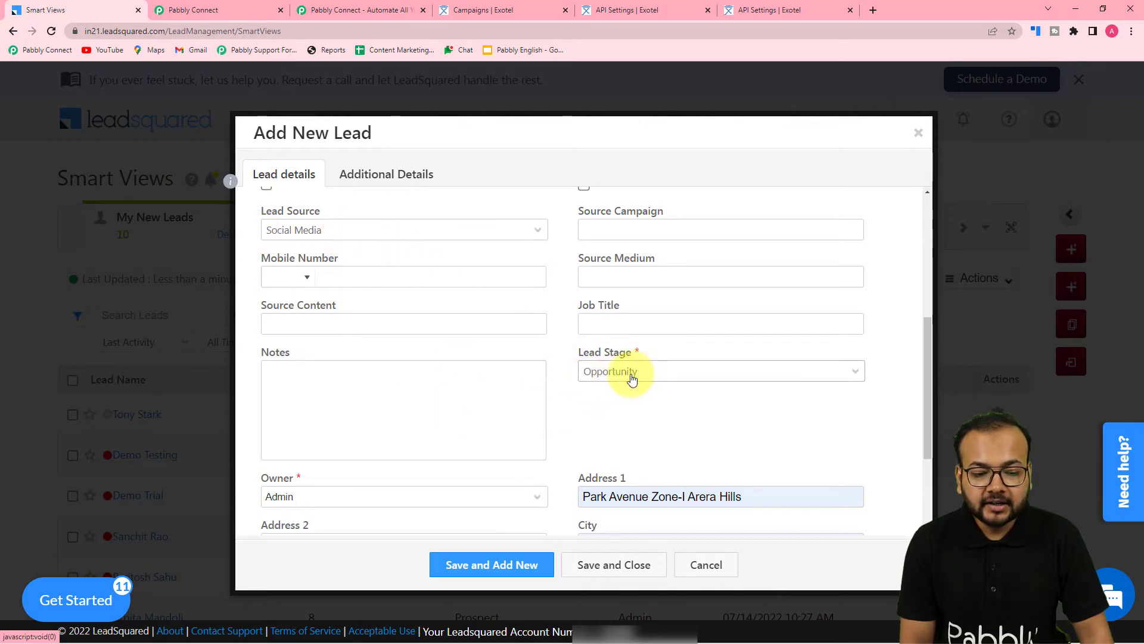
scroll(648, 387, "down", 3)
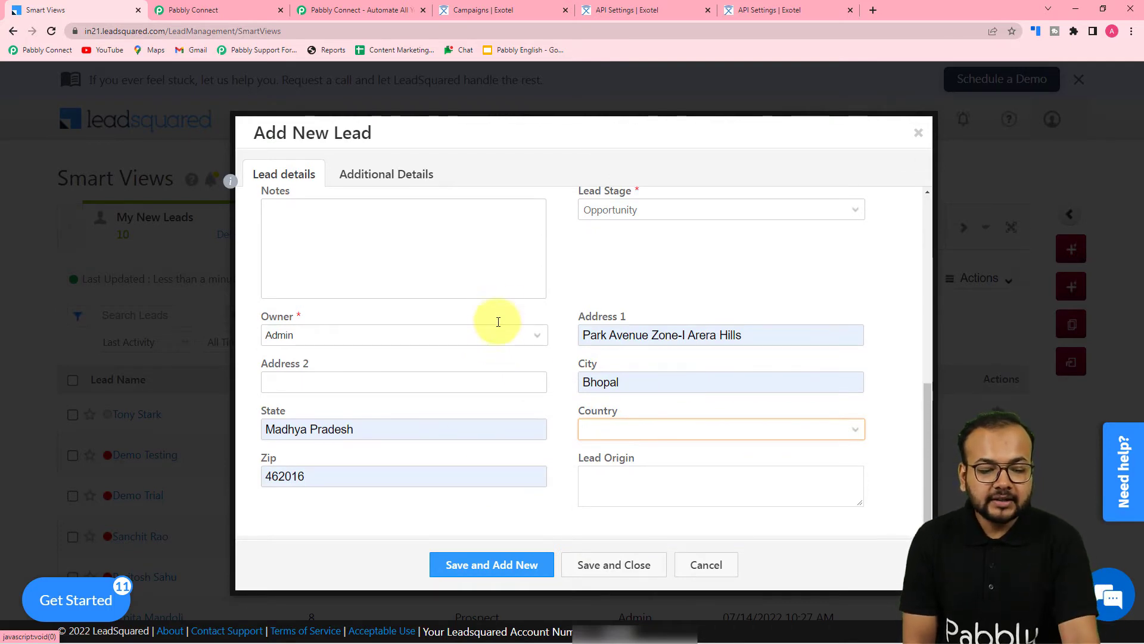
left_click(609, 572)
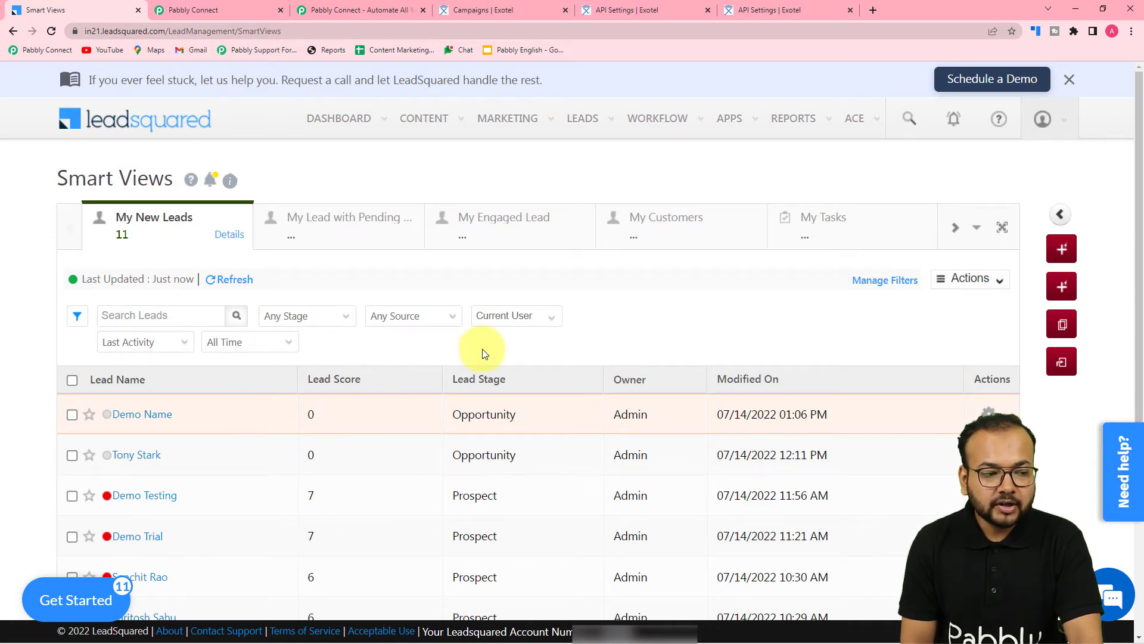
Step: Switch to Pabbly Connect and examine the received webhook response for the test lead's name, contact, company, source, stage and address fields
left_click(218, 10)
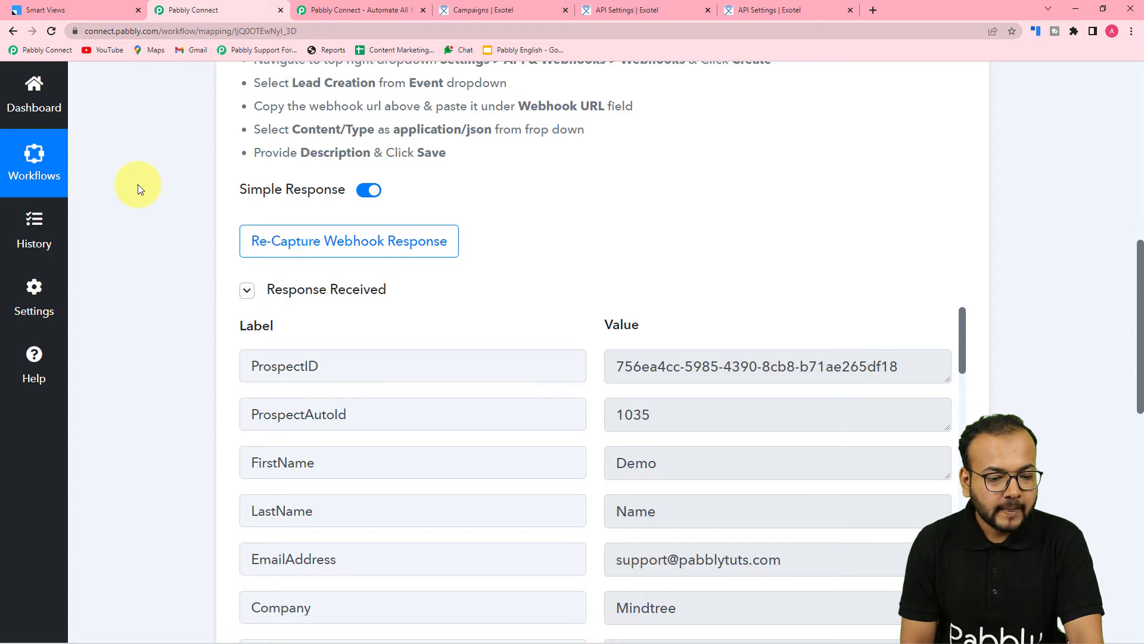
scroll(137, 184, "down", 5)
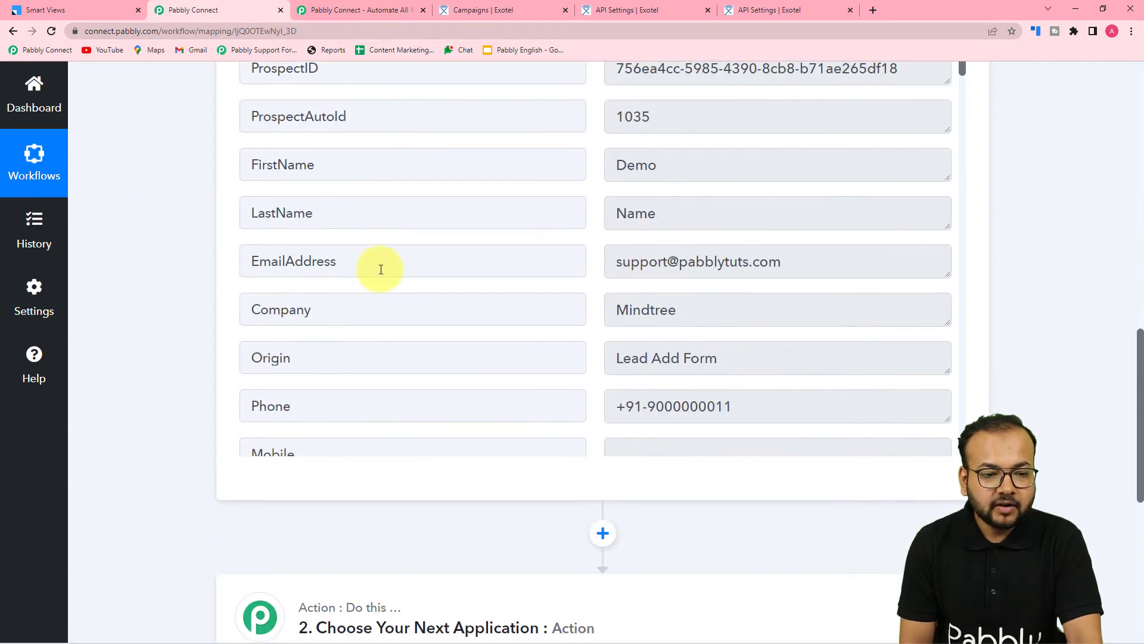
scroll(422, 264, "up", 2)
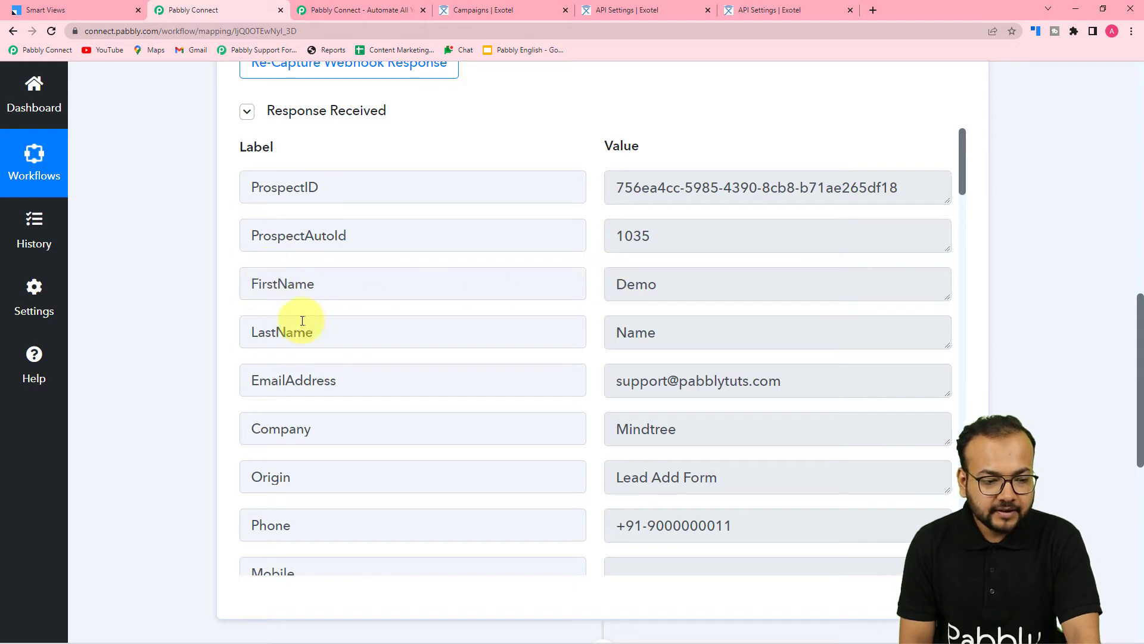
scroll(319, 441, "down", 2)
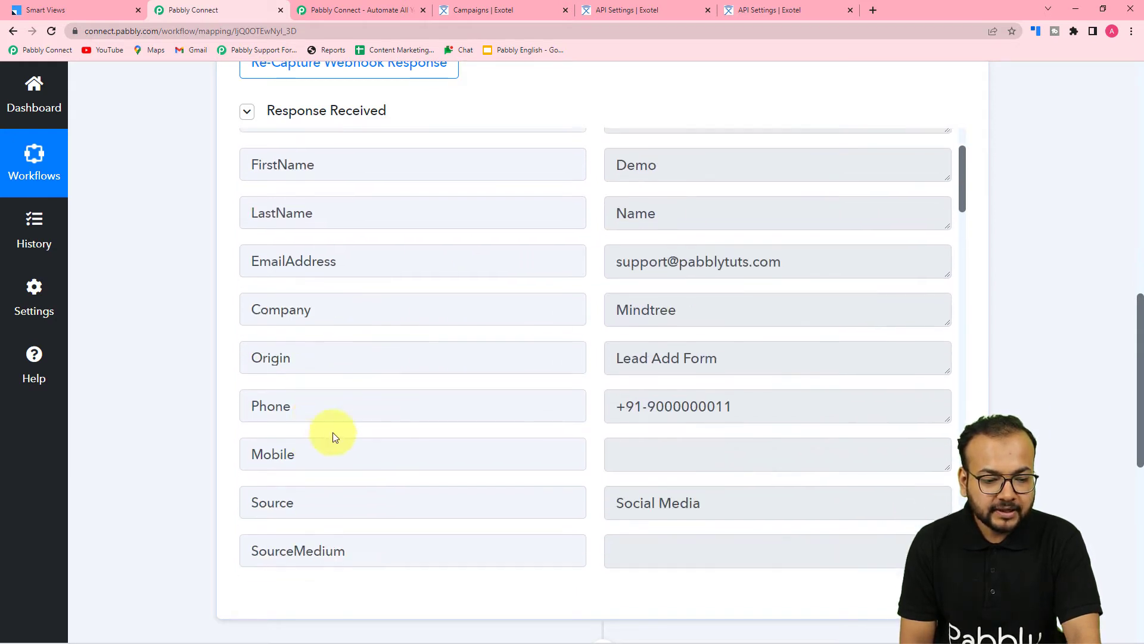
scroll(287, 422, "down", 10)
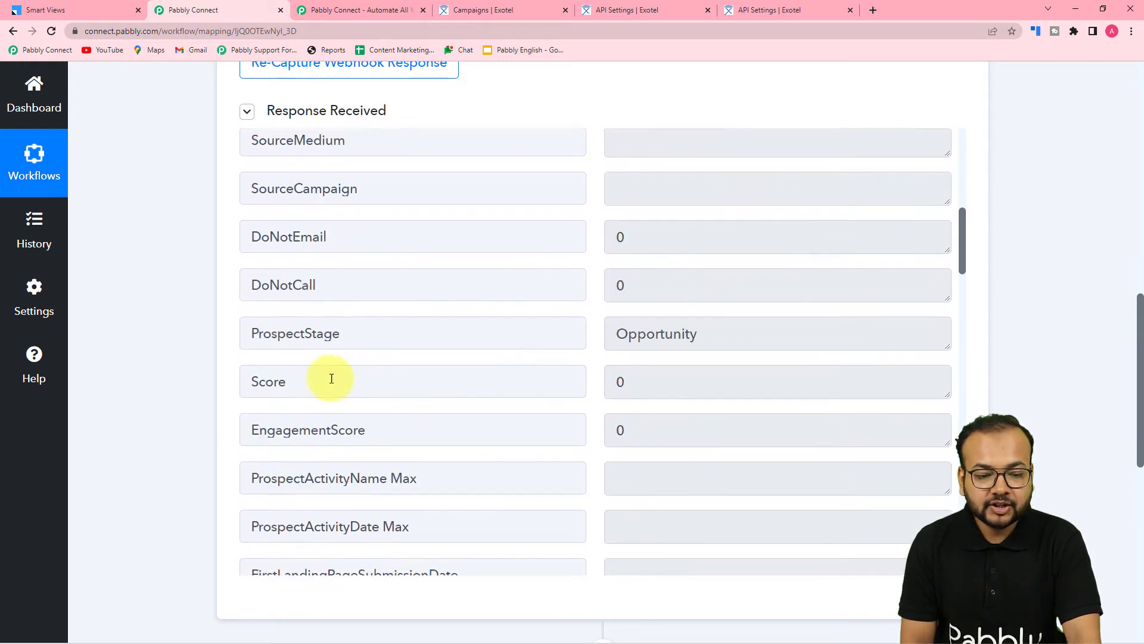
scroll(267, 326, "down", 3)
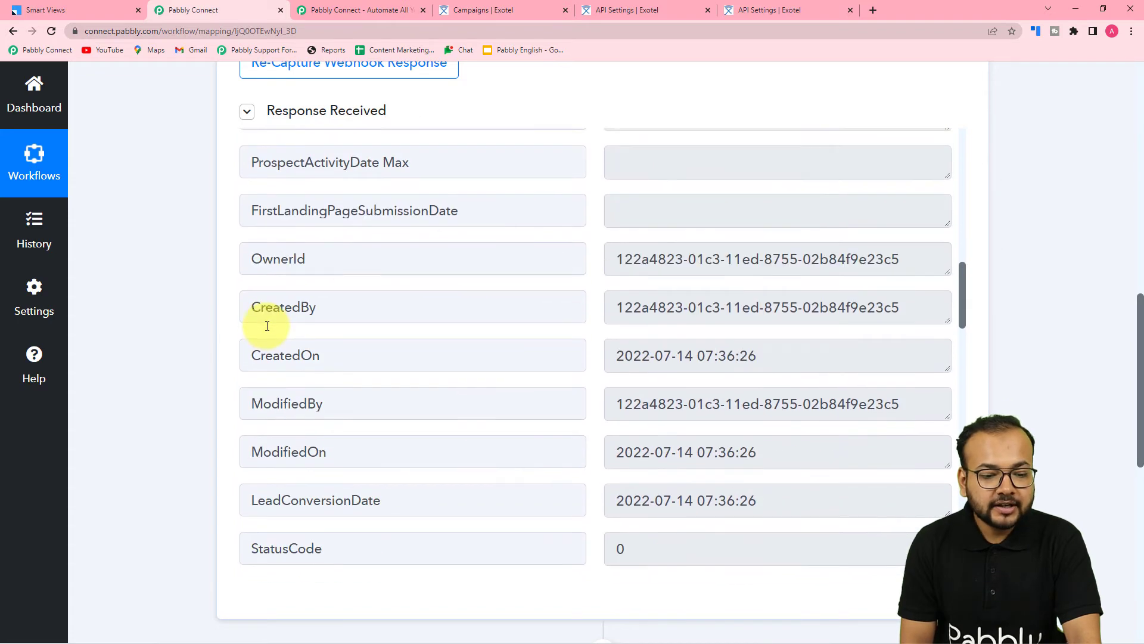
scroll(267, 326, "down", 13)
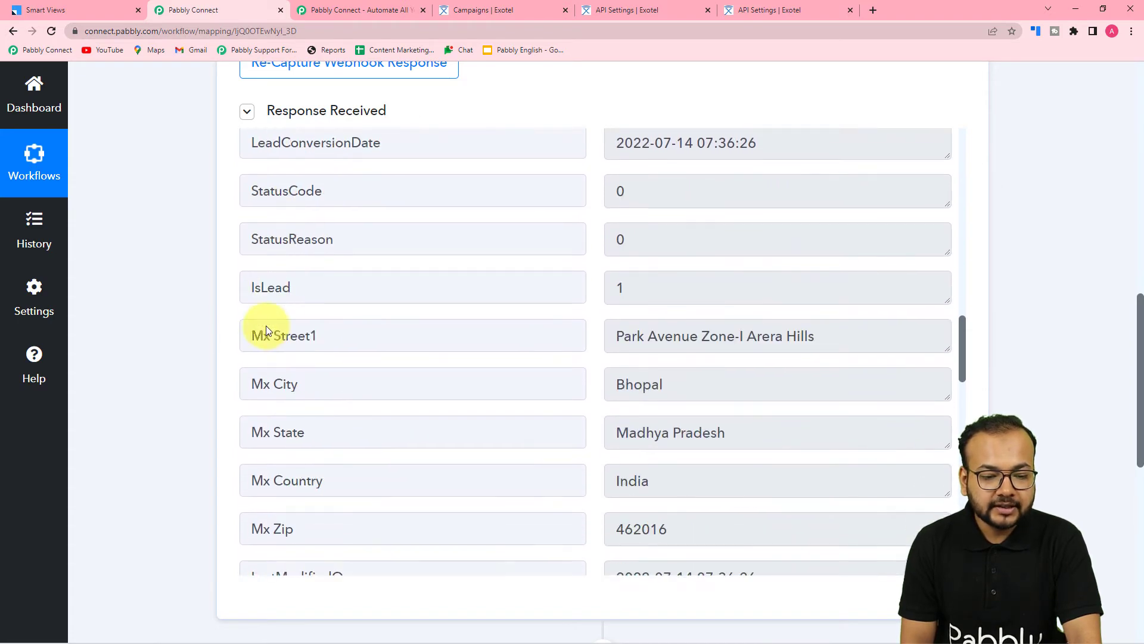
scroll(266, 326, "down", 8)
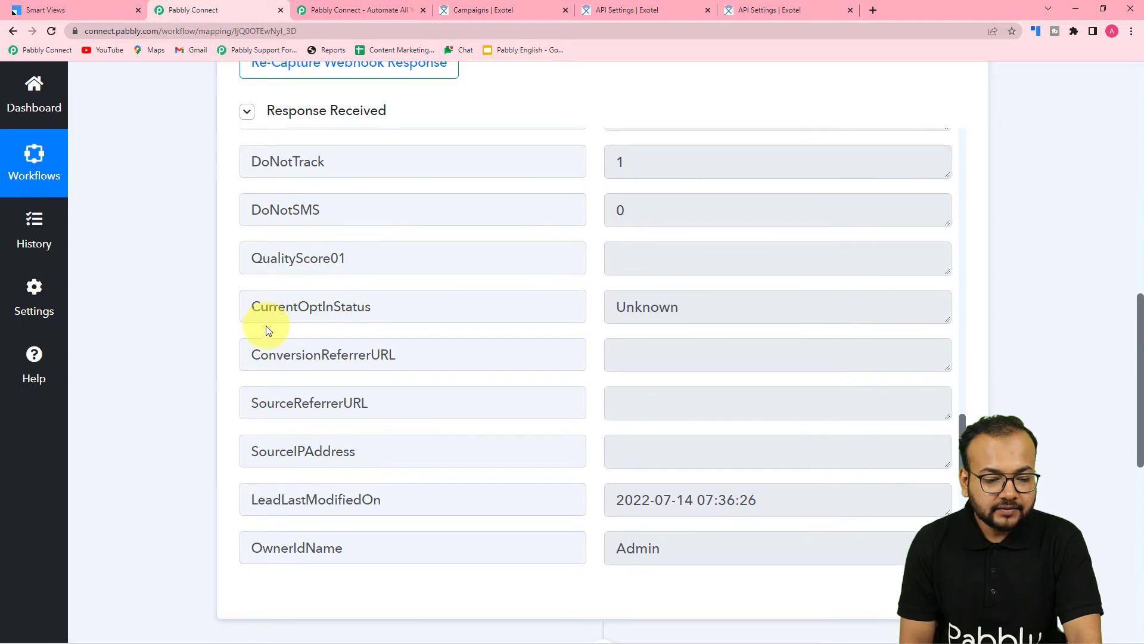
scroll(268, 330, "down", 3)
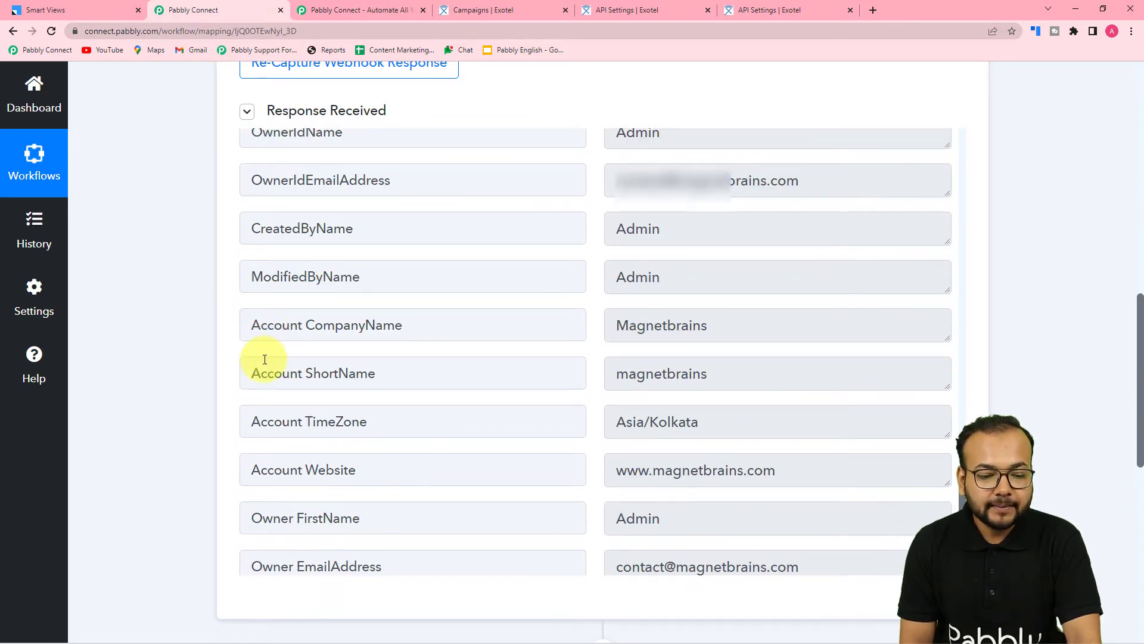
scroll(262, 364, "up", 4)
scroll(264, 360, "up", 10)
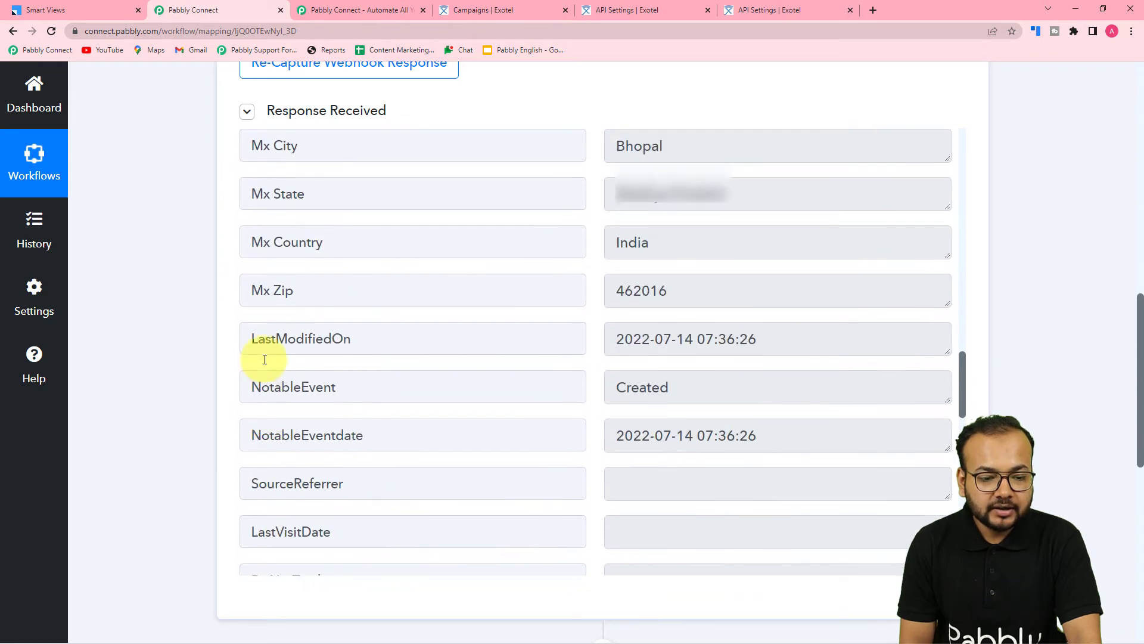
scroll(264, 359, "up", 6)
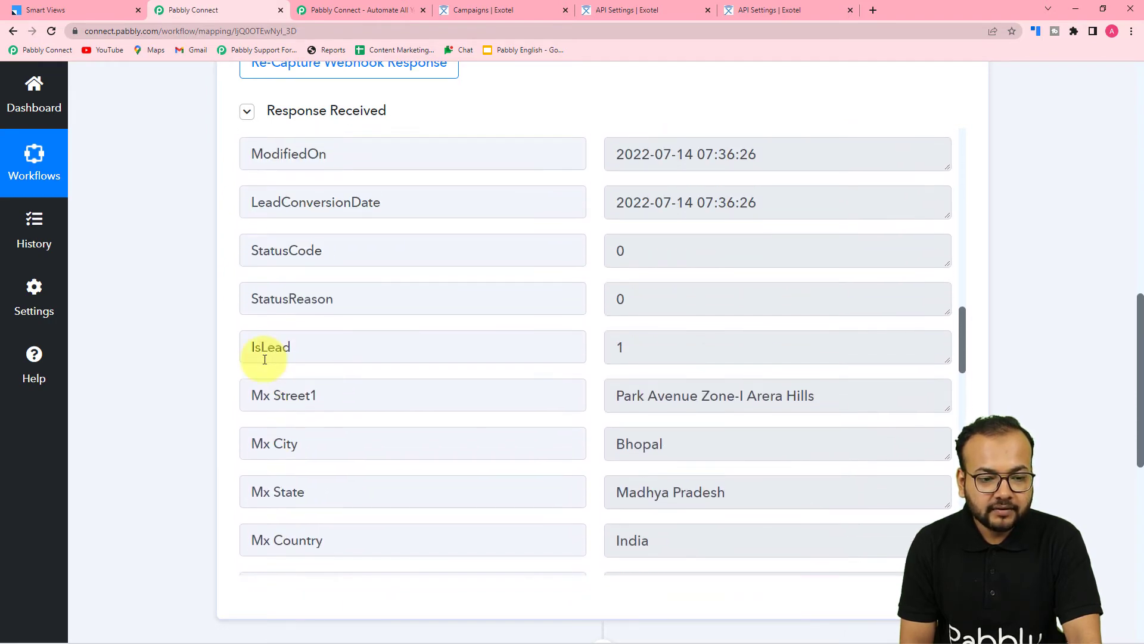
scroll(265, 359, "up", 9)
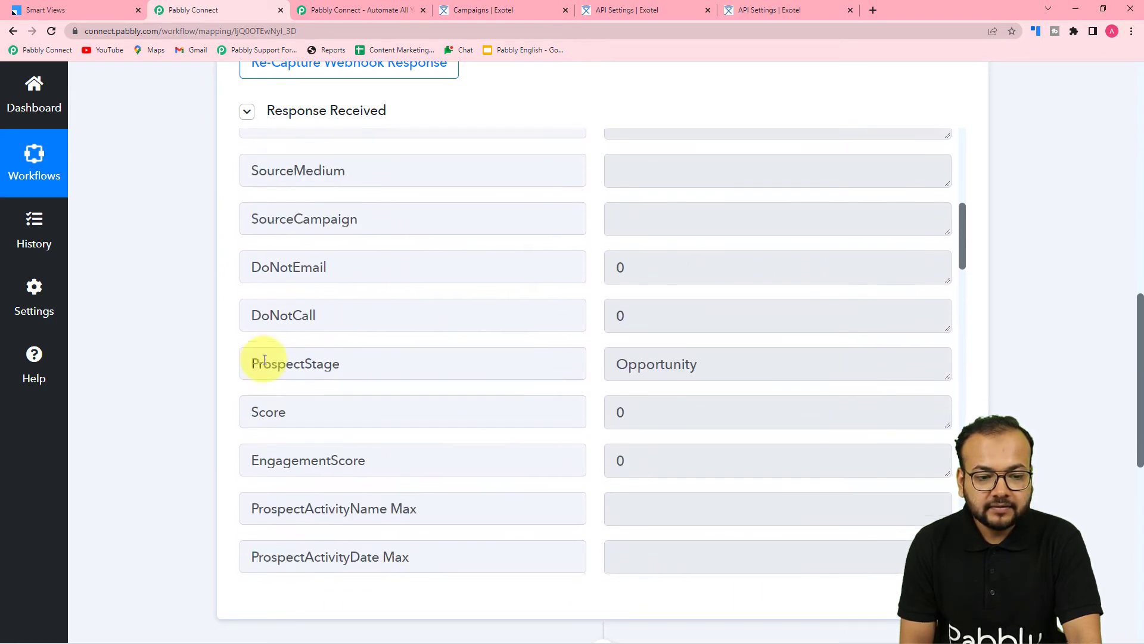
Step: Choose the Text Formatter app for the workflow's second action step
scroll(266, 359, "up", 6)
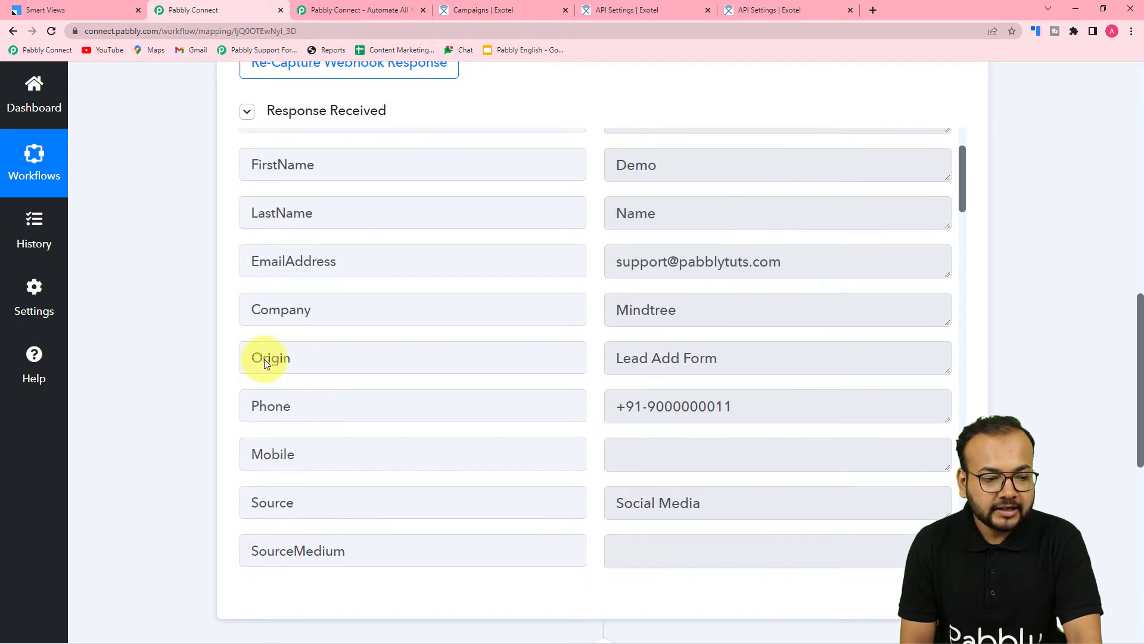
scroll(523, 337, "down", 4)
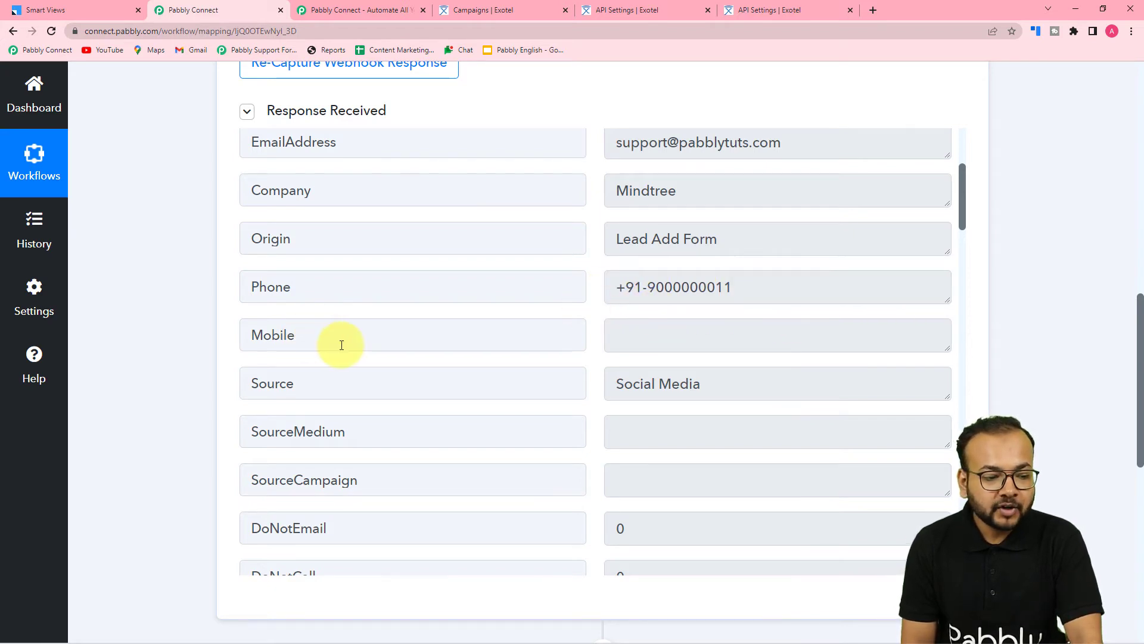
scroll(206, 341, "down", 4)
scroll(206, 341, "down", 4)
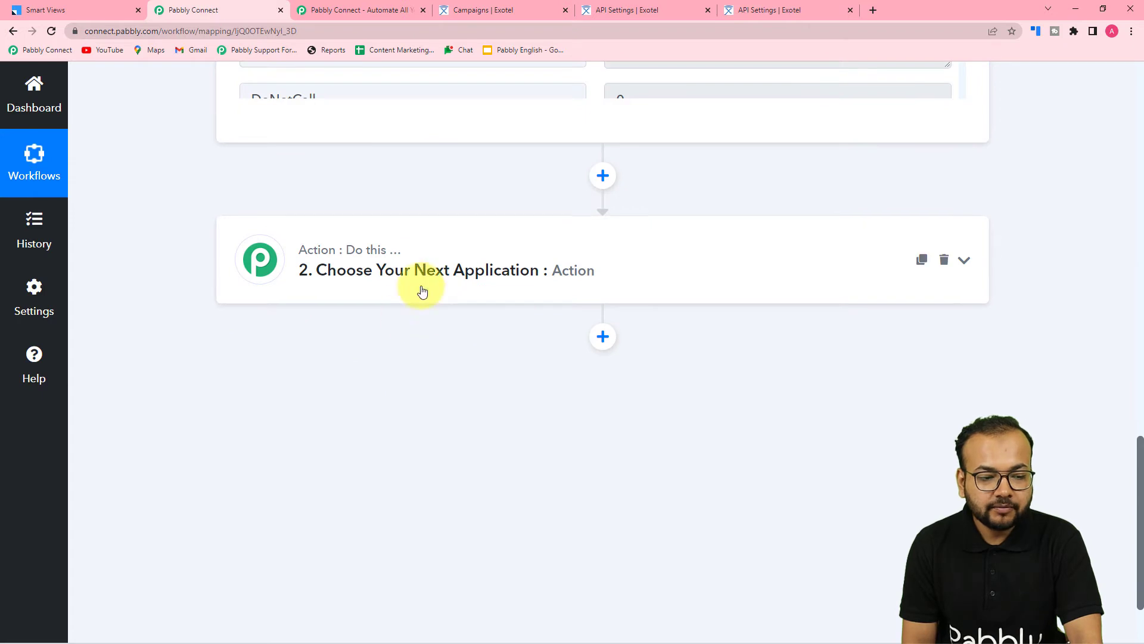
left_click(410, 285)
scroll(409, 281, "down", 3)
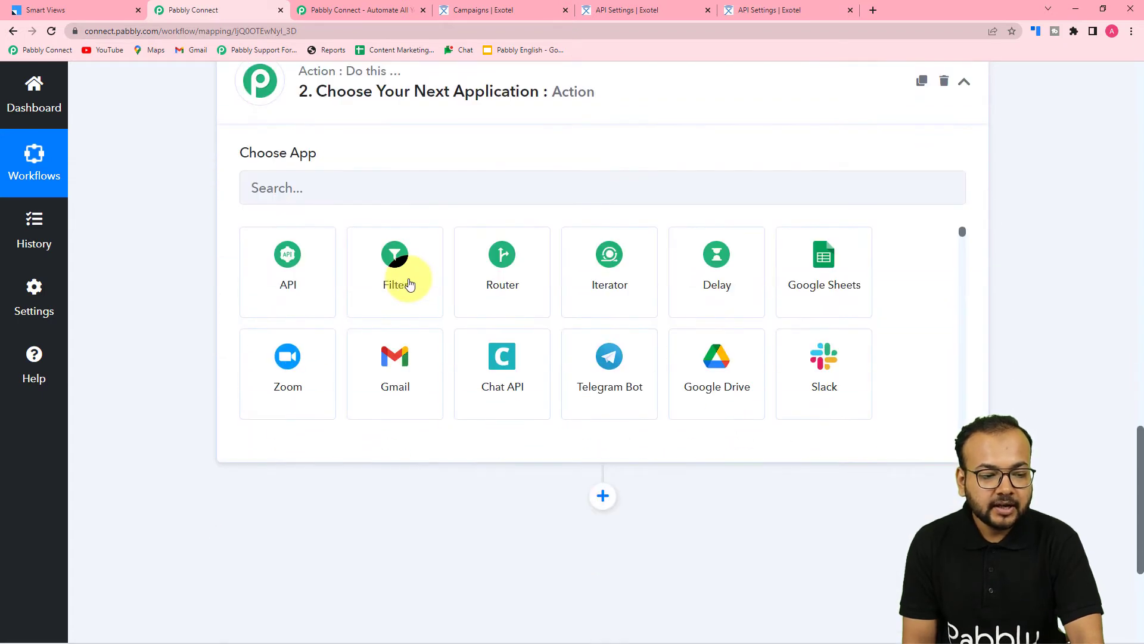
left_click(366, 190)
type("text")
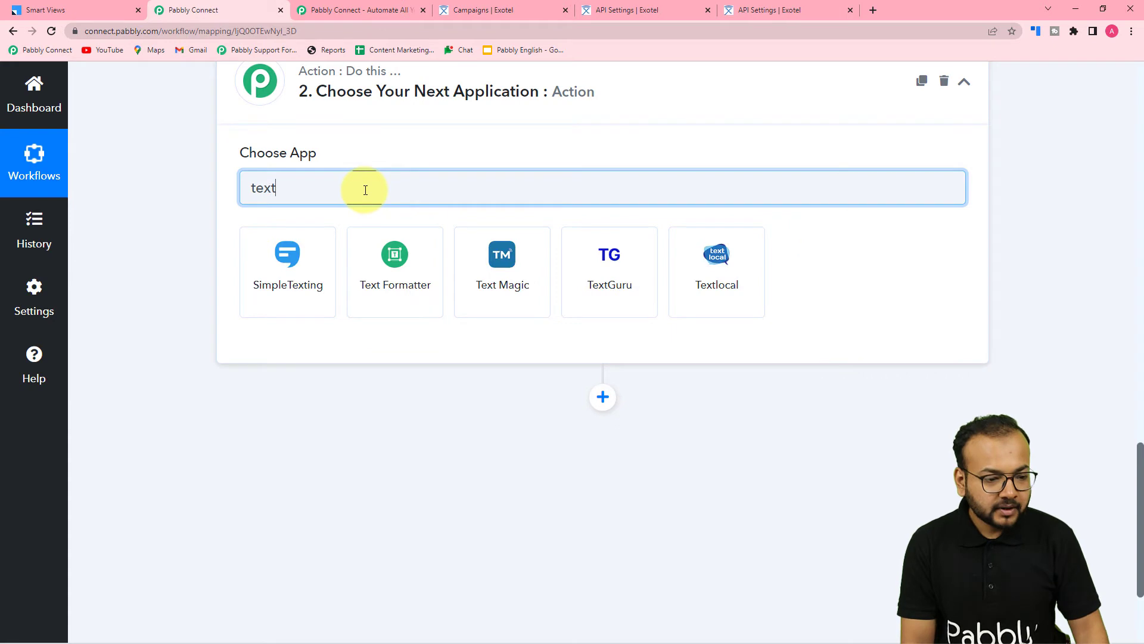
left_click(395, 271)
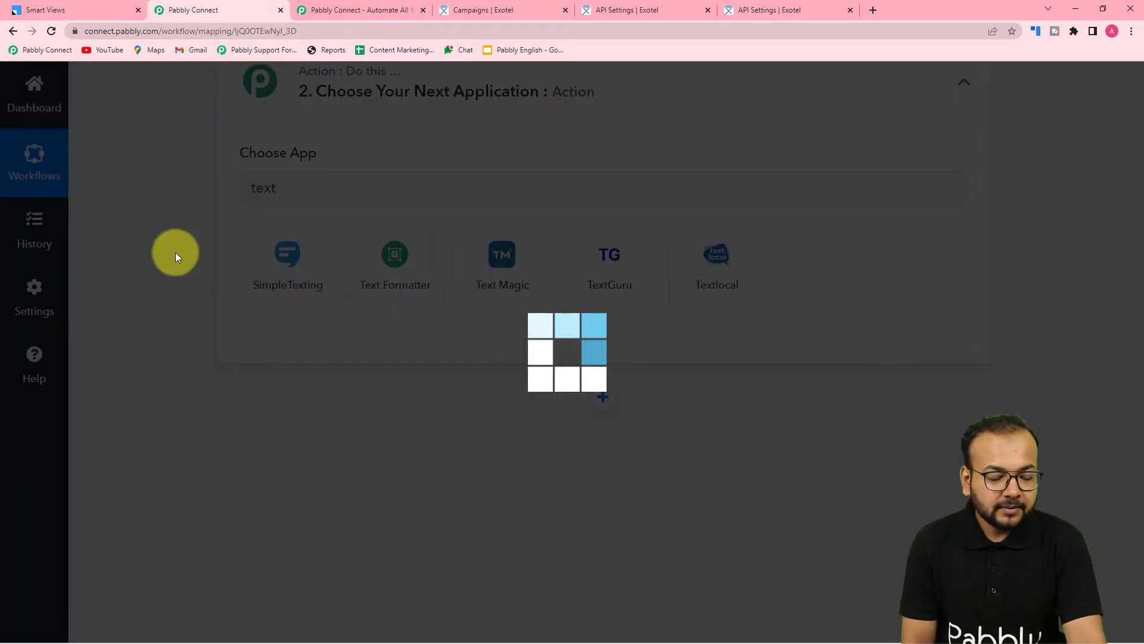
Step: Set the Text Formatter action event to Split Text and connect it
scroll(256, 253, "down", 1)
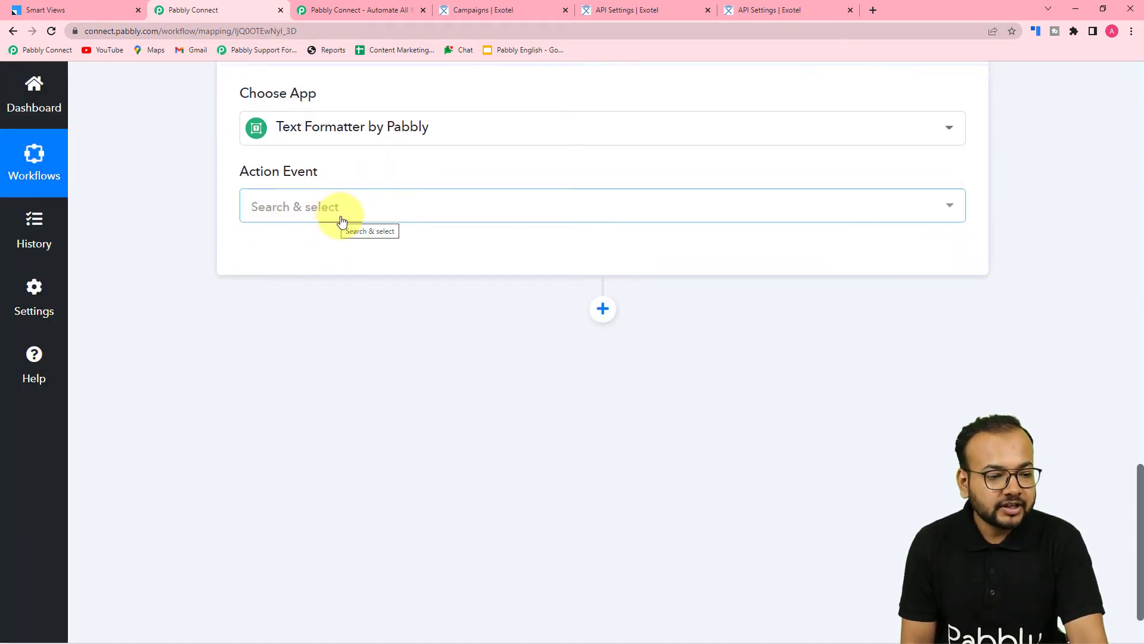
left_click(342, 221)
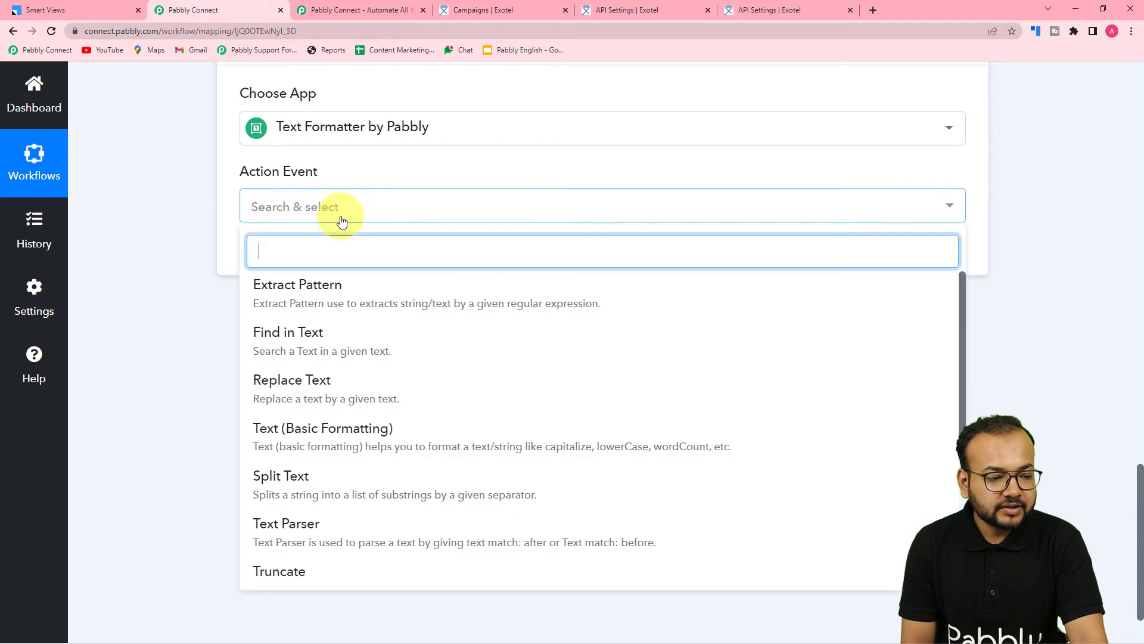
left_click(273, 494)
left_click(262, 260)
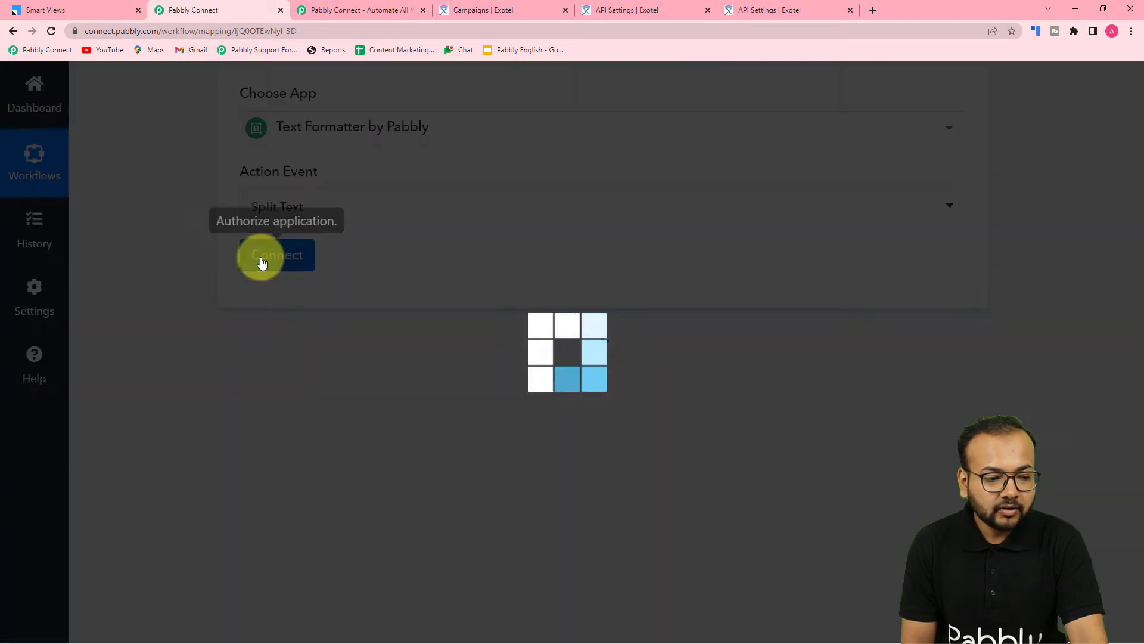
scroll(316, 305, "down", 2)
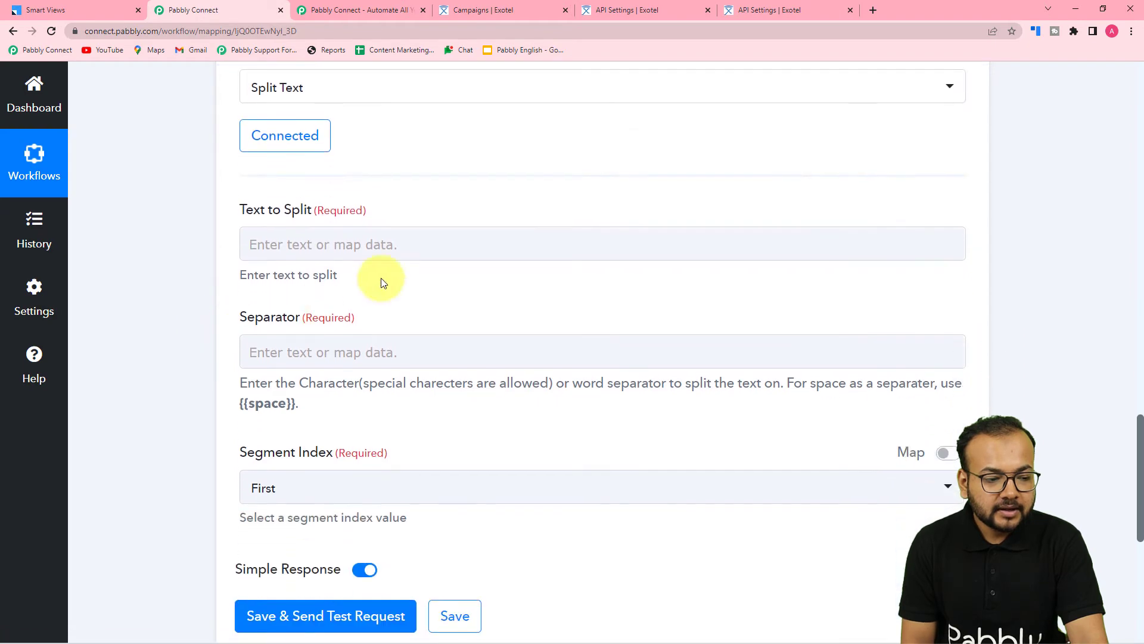
Step: Map the Phone field from the Leadsquared New Lead trigger as the text to split
scroll(567, 306, "up", 4)
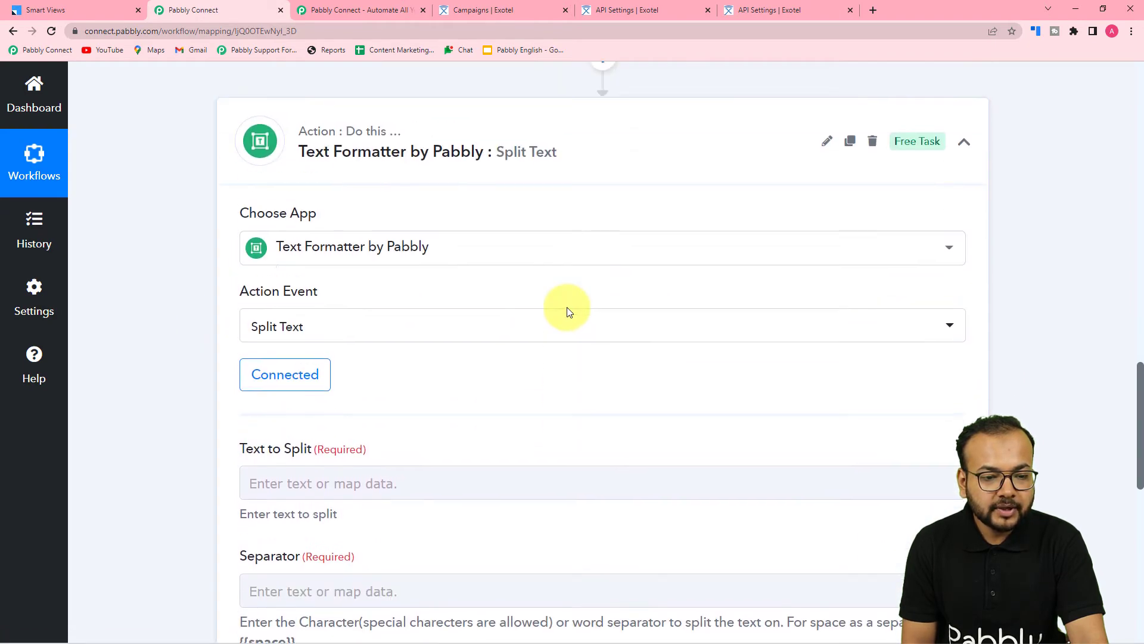
scroll(567, 307, "up", 9)
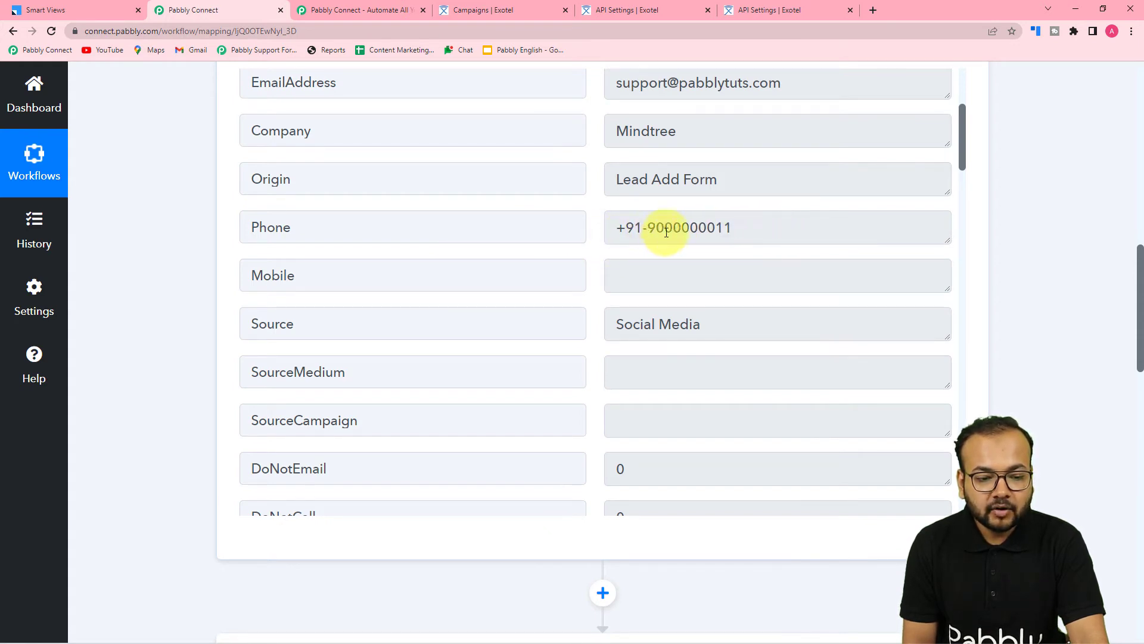
scroll(201, 256, "down", 12)
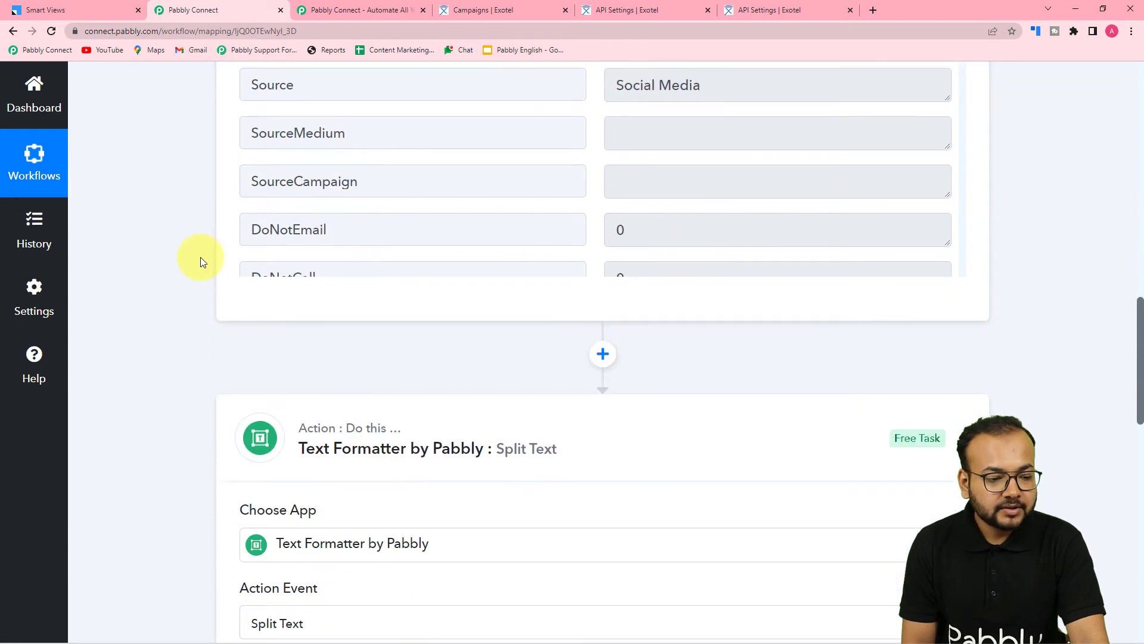
left_click(305, 201)
scroll(301, 191, "down", 3)
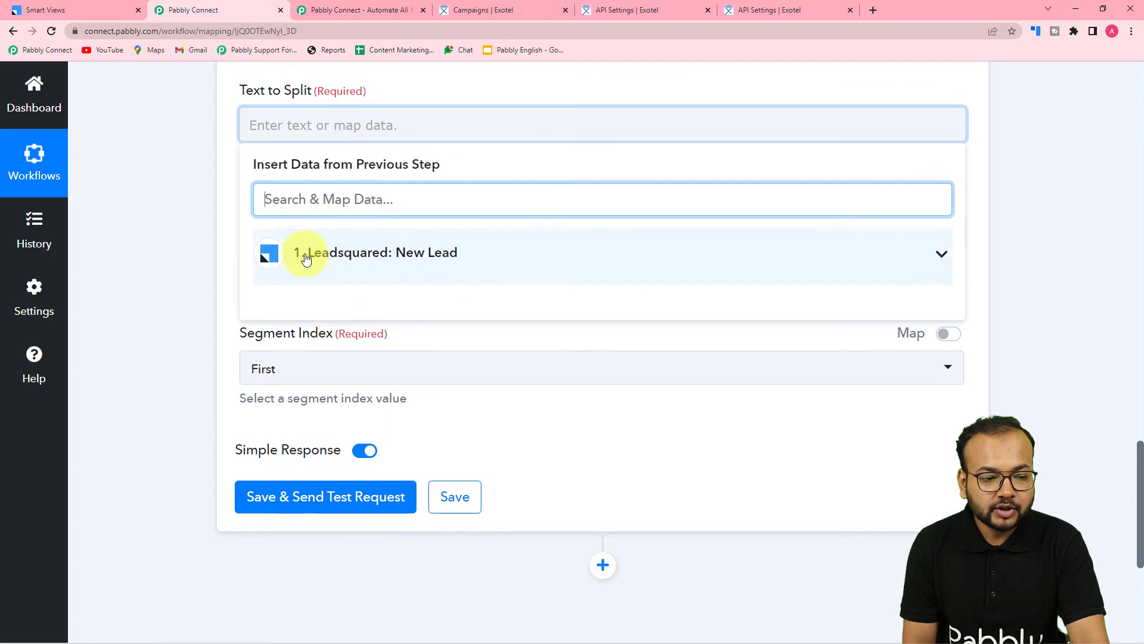
left_click(369, 260)
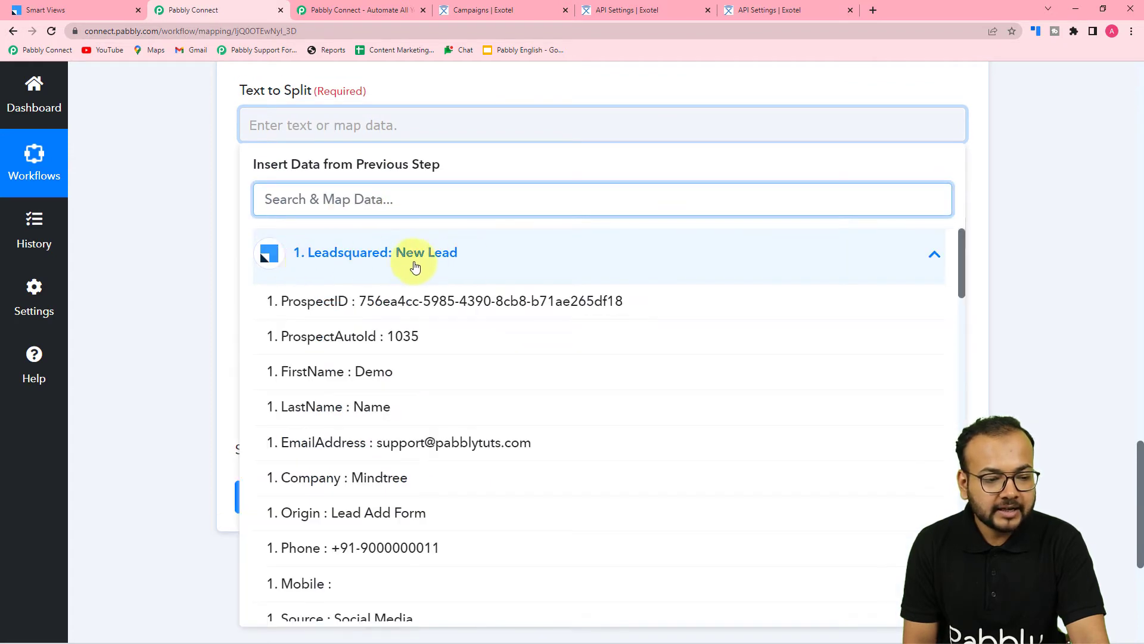
scroll(403, 372, "down", 2)
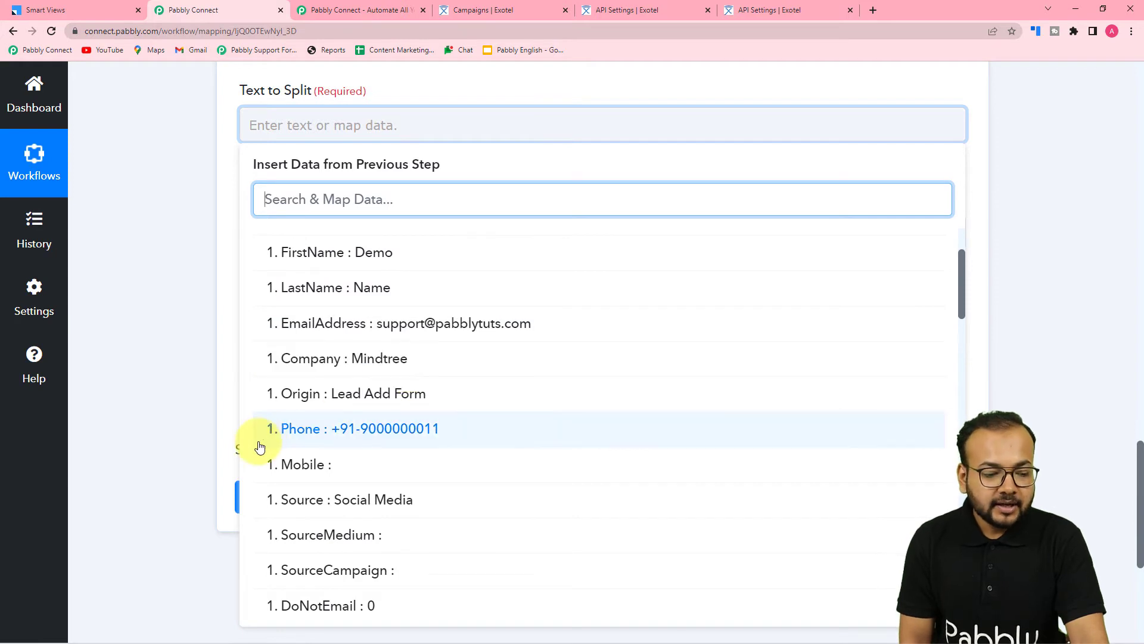
left_click(322, 430)
left_click(177, 304)
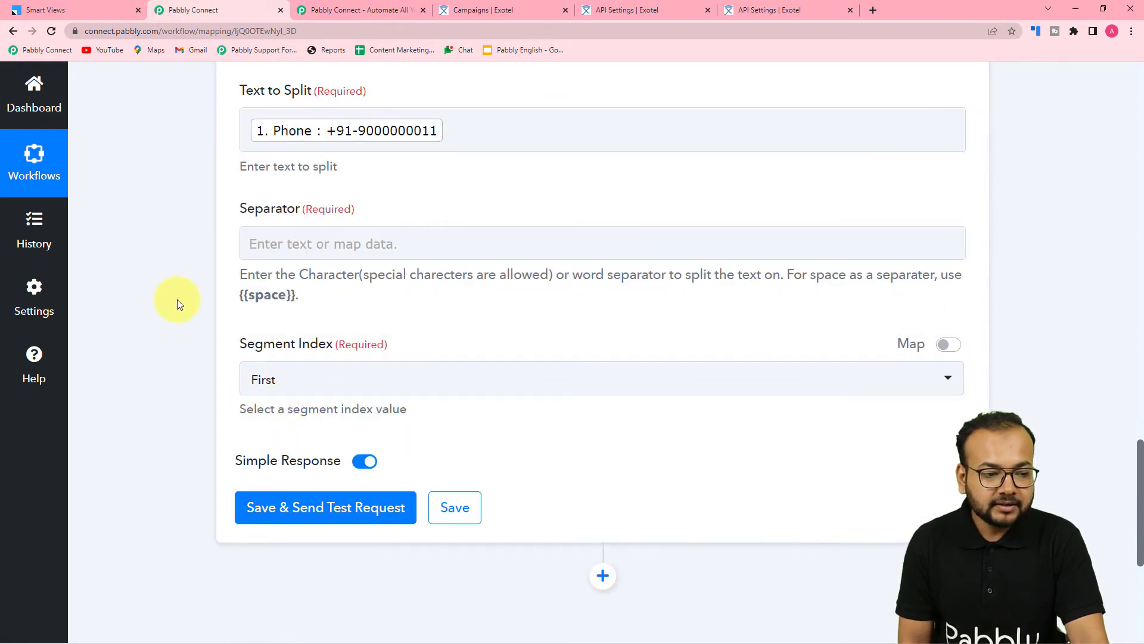
Step: Set the separator of the Split Text action to a hyphen (-)
left_click(292, 243)
left_click(329, 139)
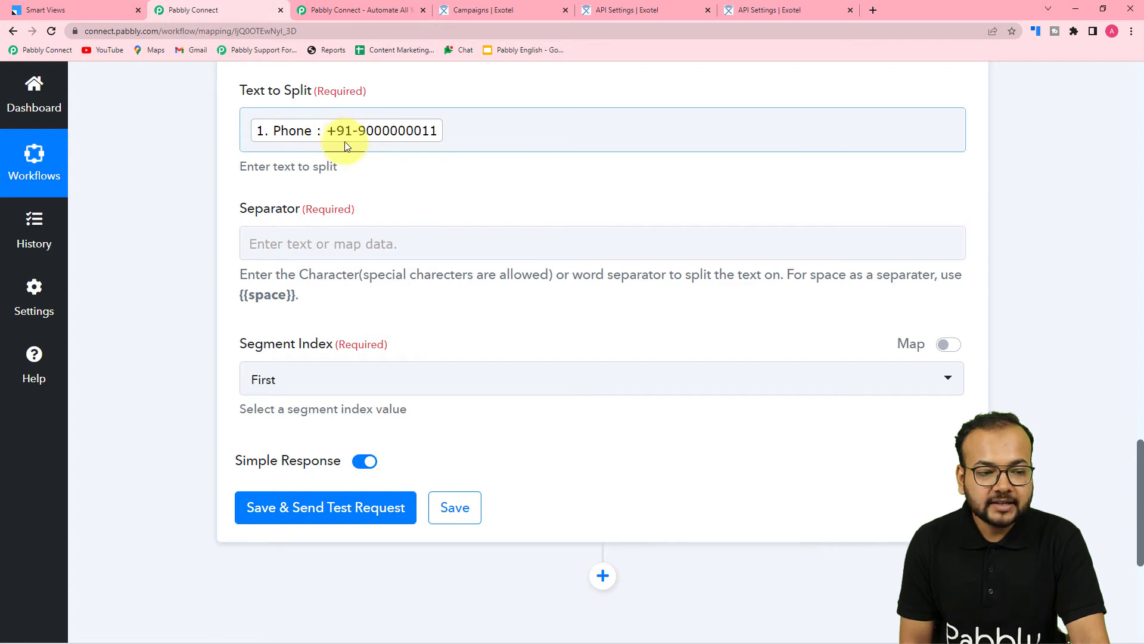
left_click(334, 233)
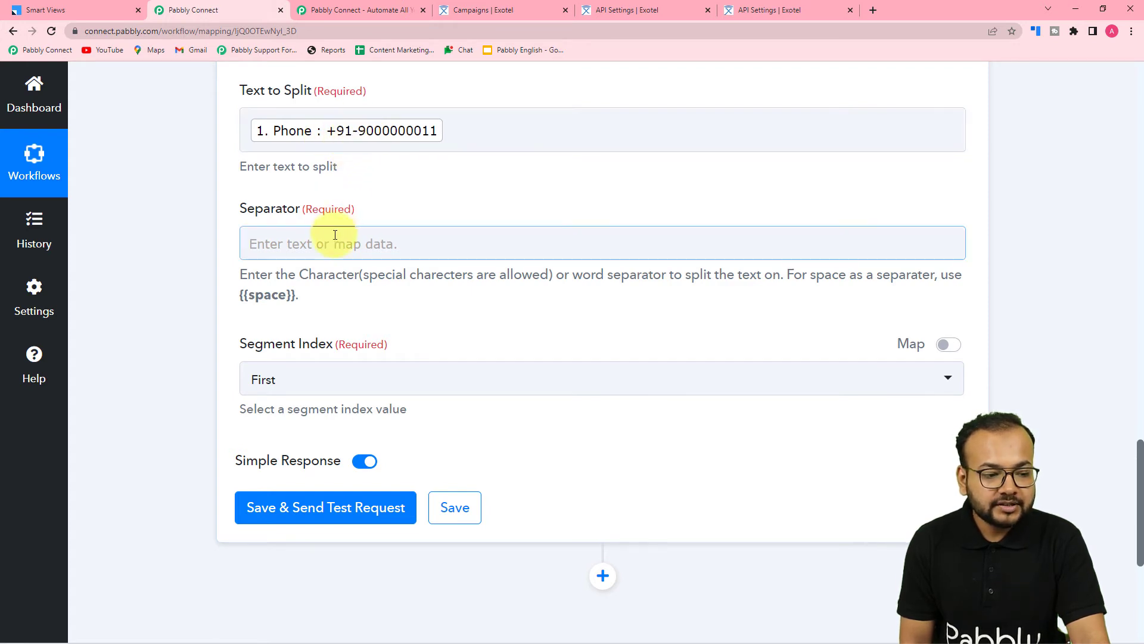
type("-")
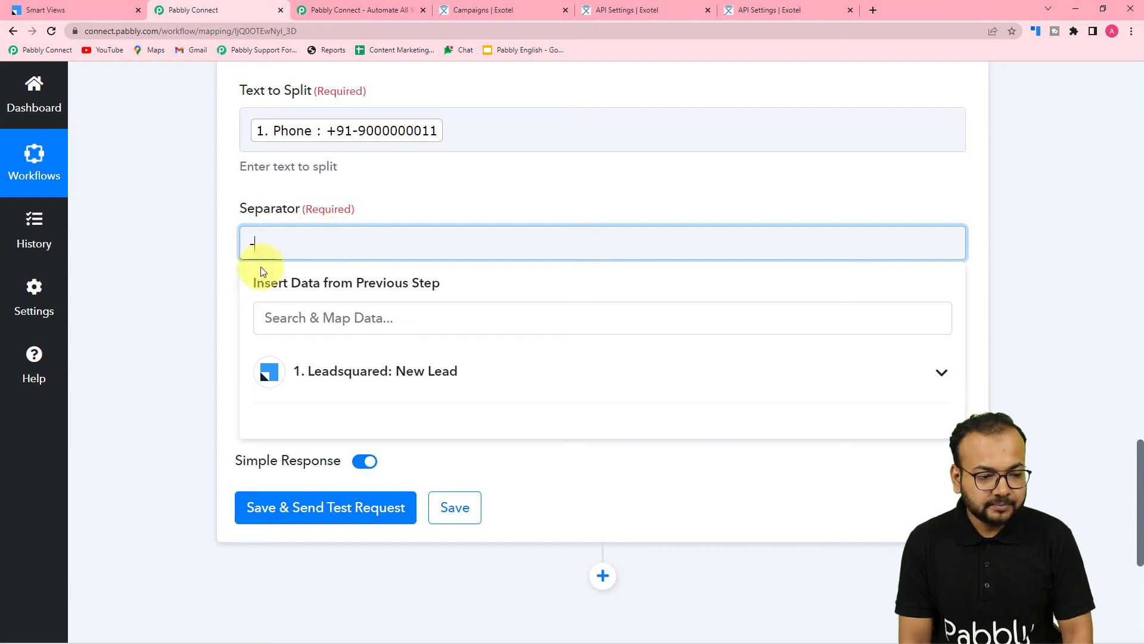
left_click(194, 274)
Step: Set the segment index to All, then save the Split Text action and send a test request
scroll(195, 271, "down", 3)
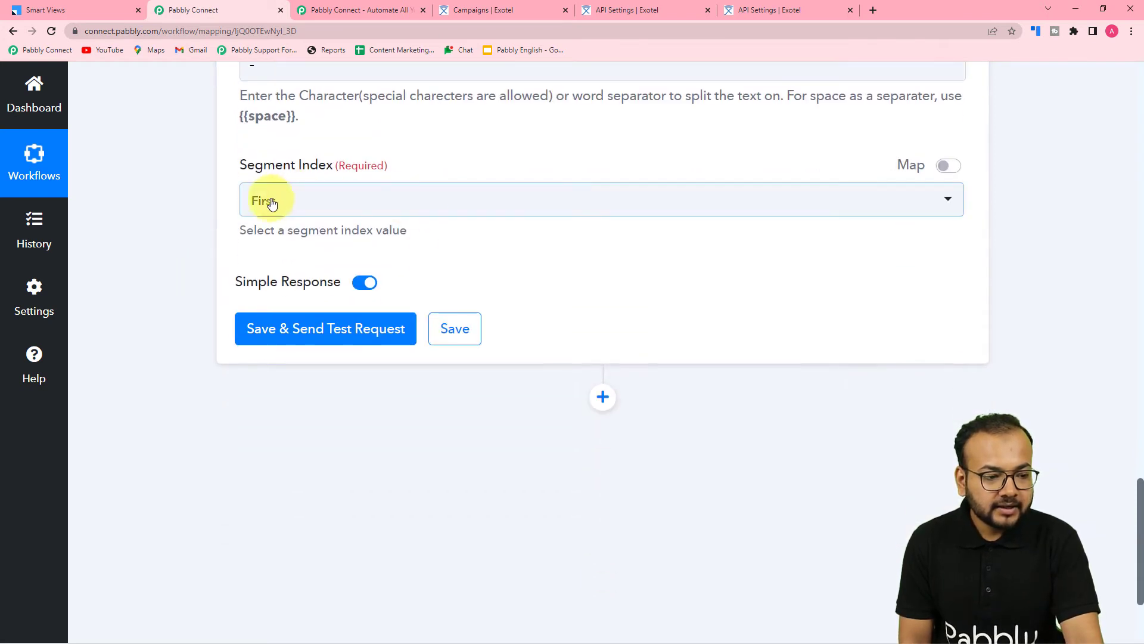
scroll(394, 239, "up", 4)
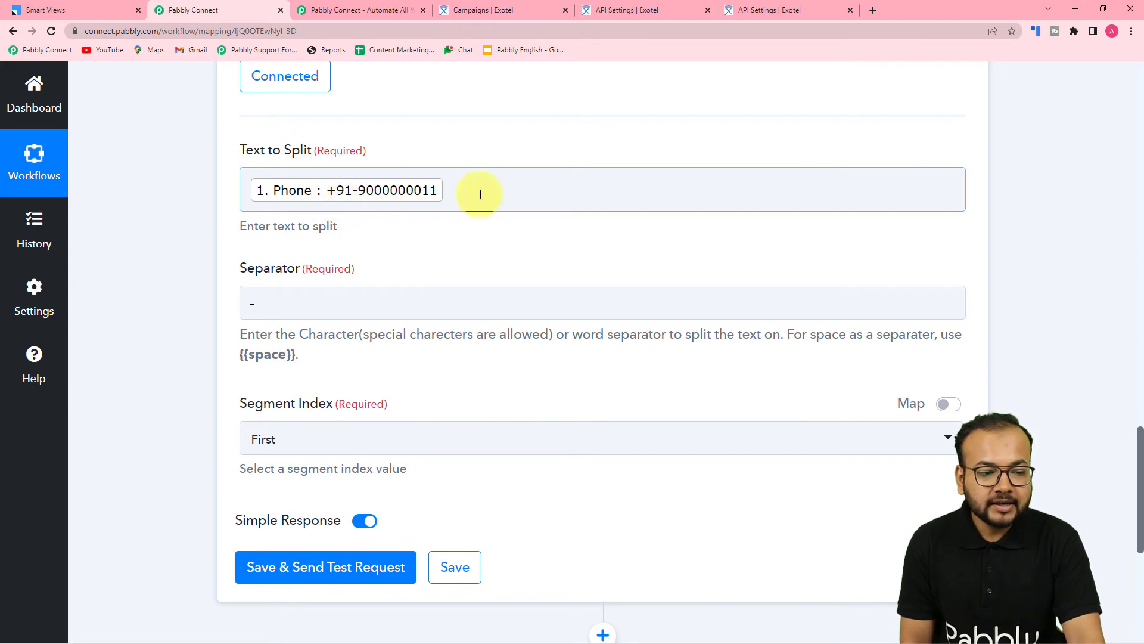
scroll(427, 201, "down", 5)
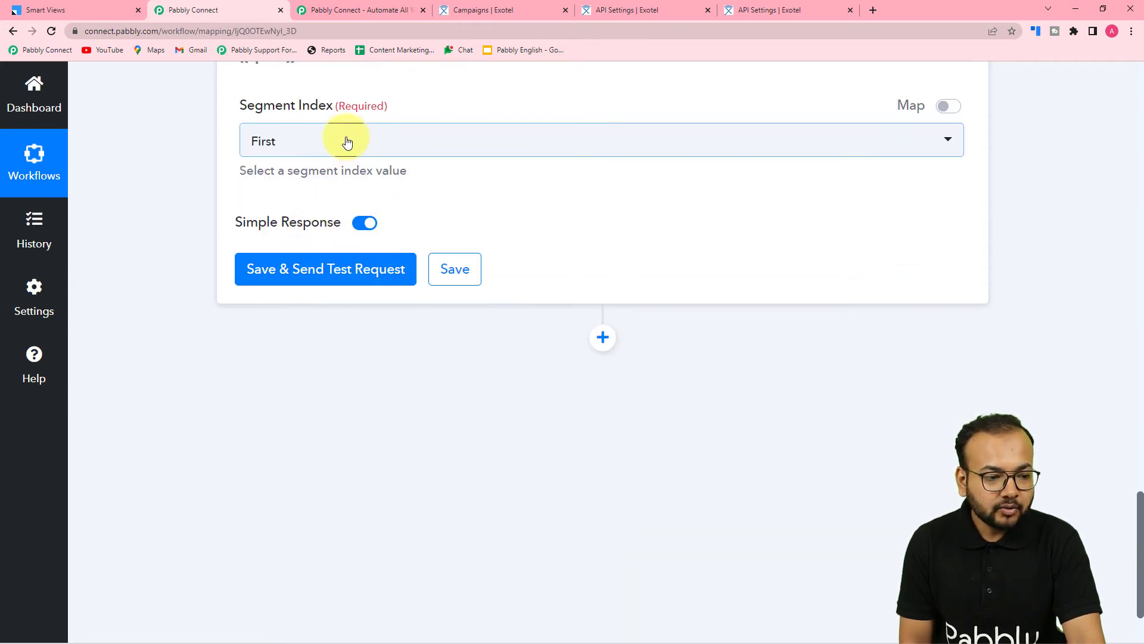
left_click(350, 142)
left_click(273, 349)
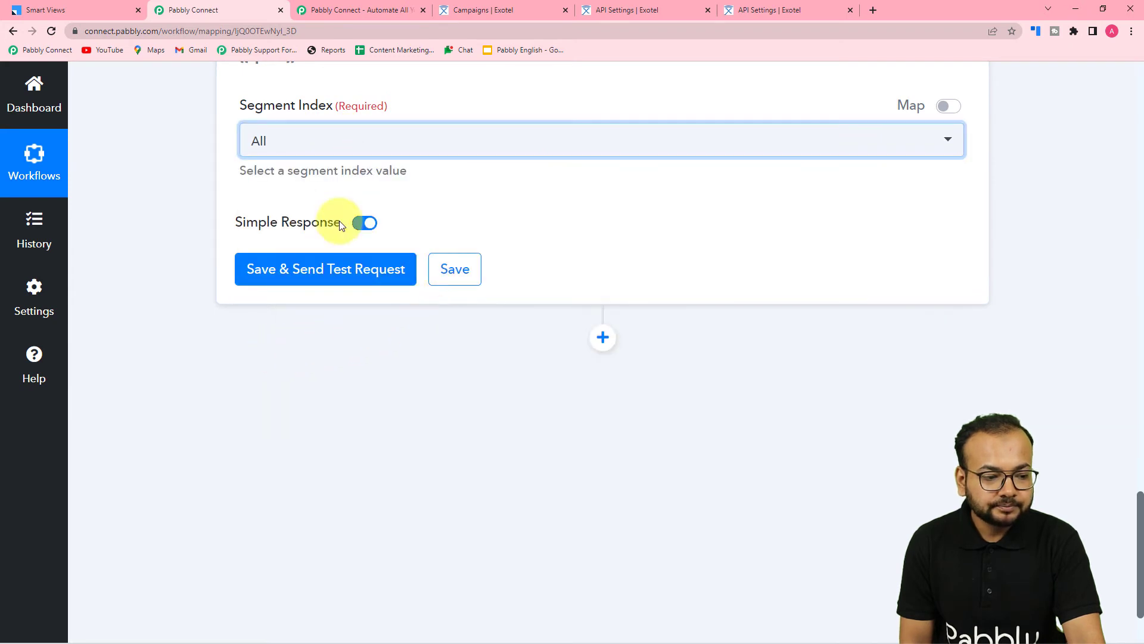
left_click(262, 274)
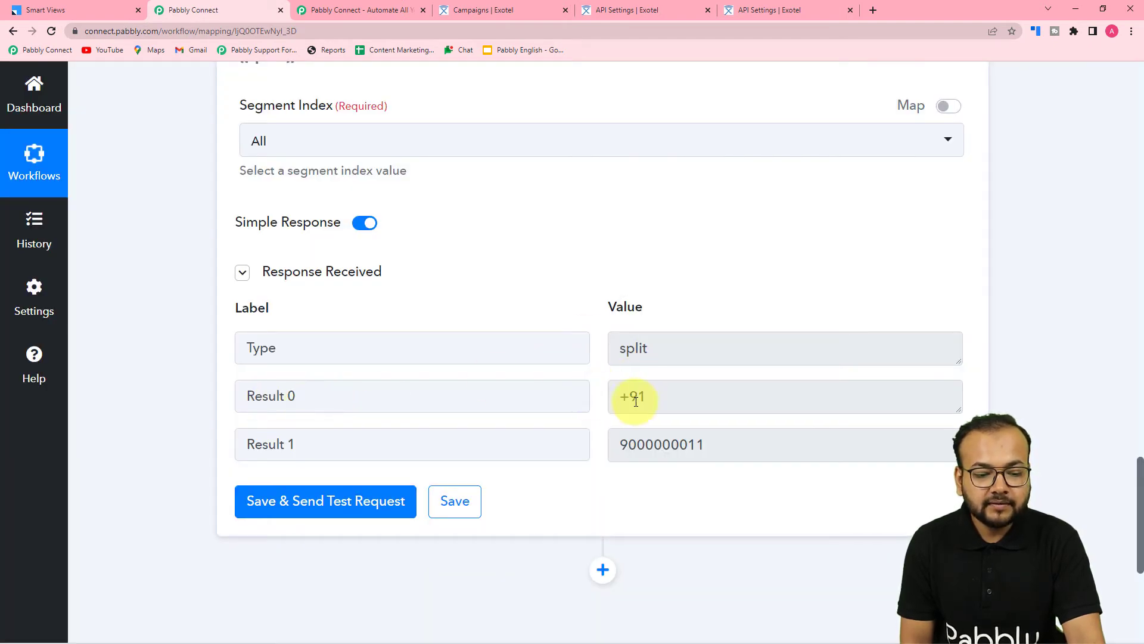
scroll(595, 406, "down", 2)
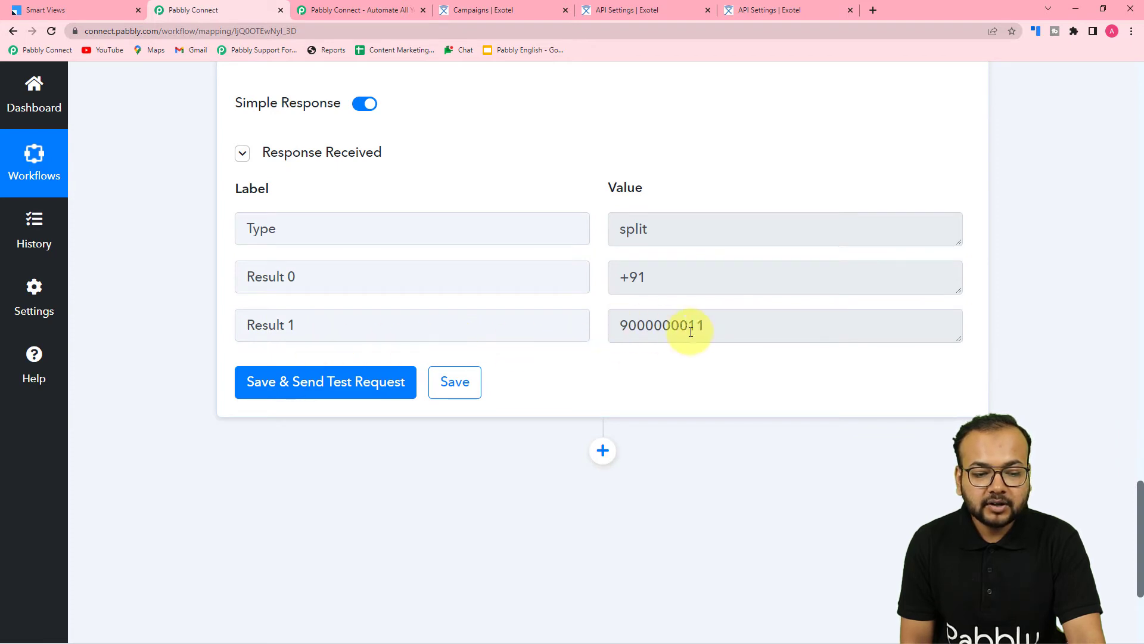
Step: Add an action step after the Text Formatter using Exotel with the Create Contacts event
scroll(566, 387, "down", 4)
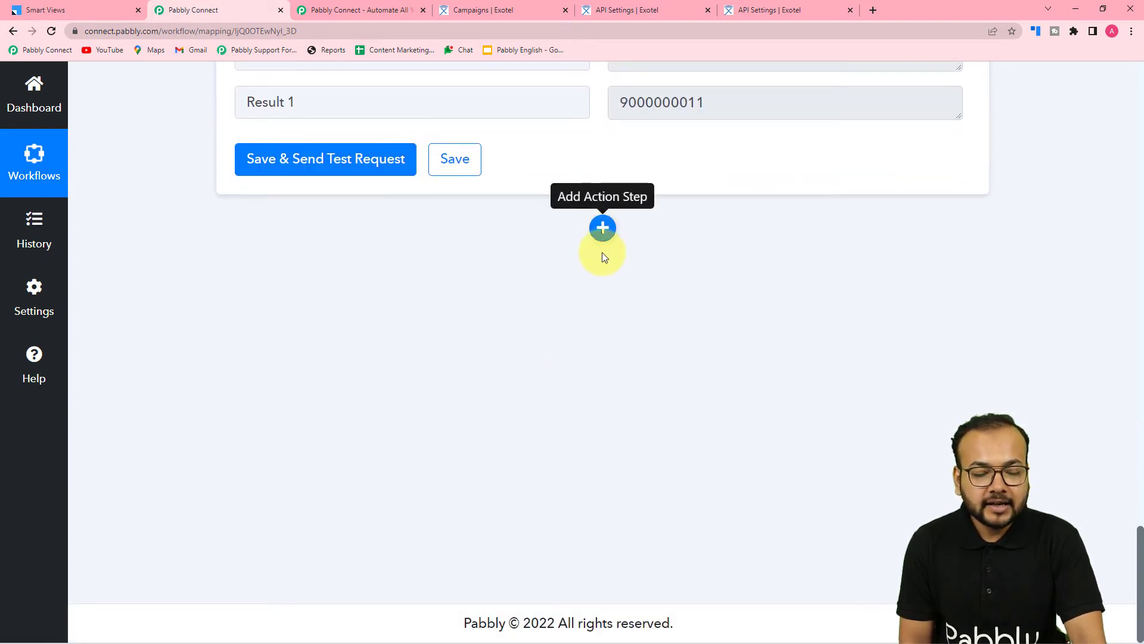
left_click(603, 230)
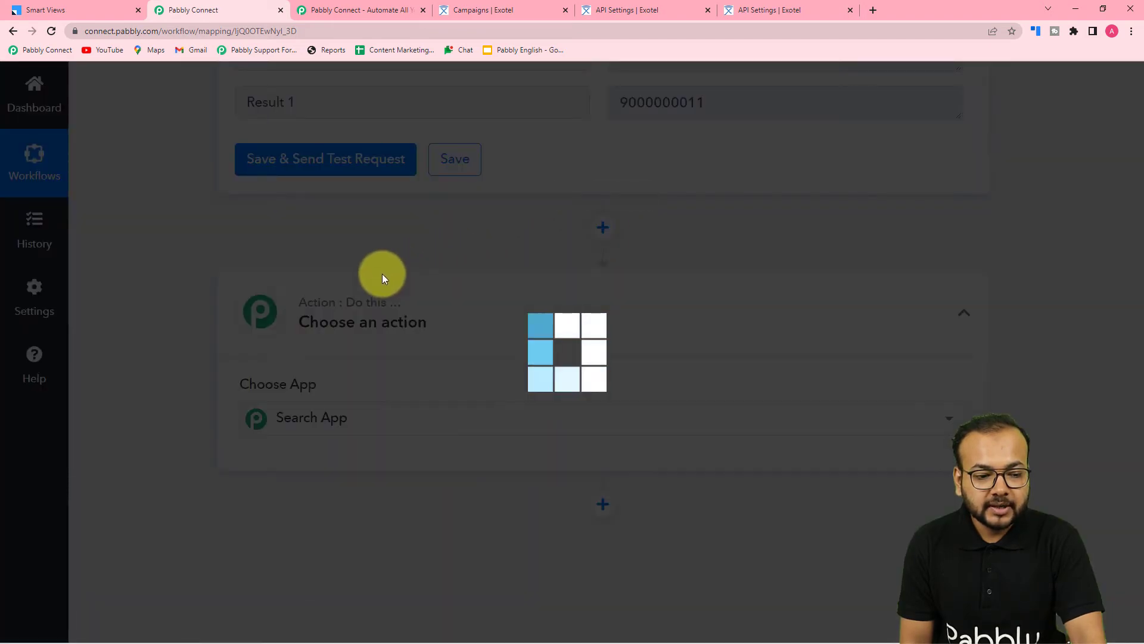
type("exot")
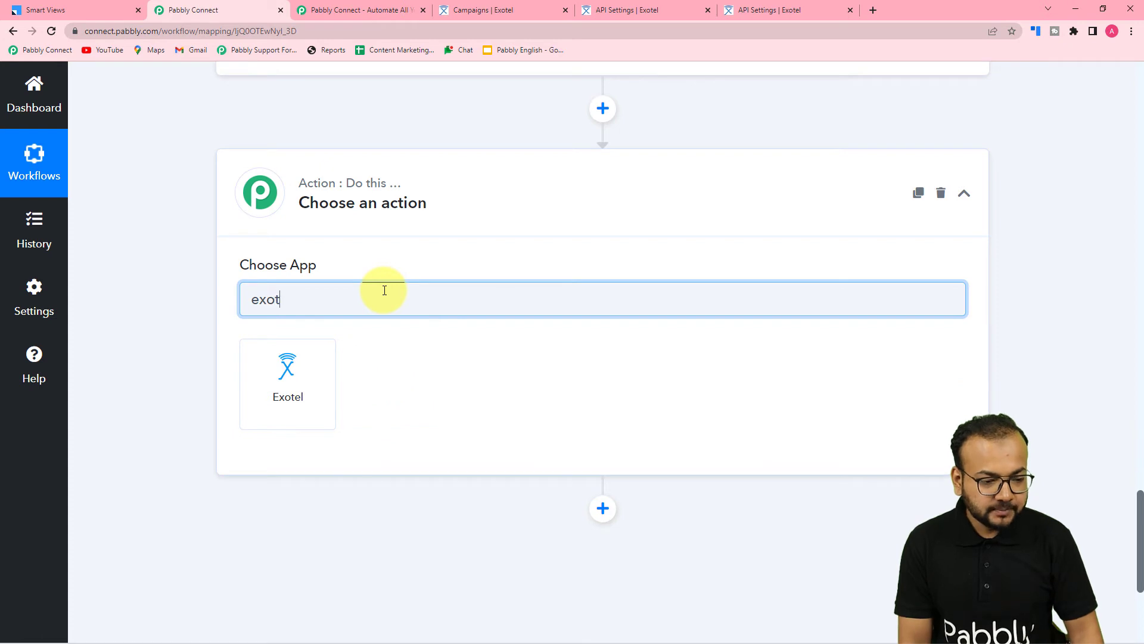
left_click(301, 398)
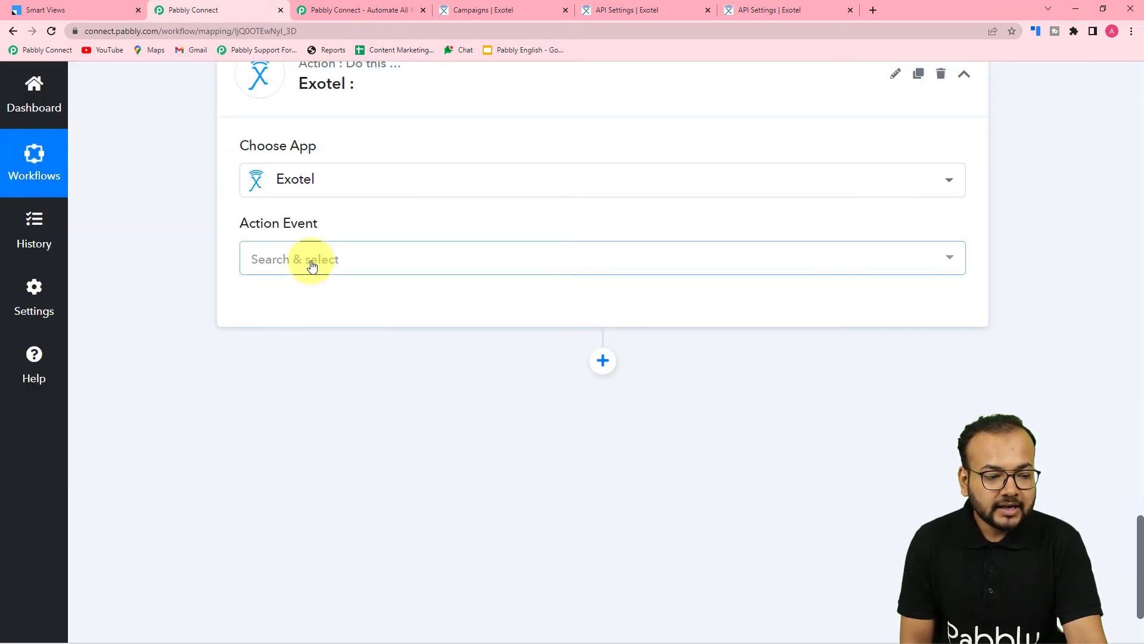
left_click(311, 263)
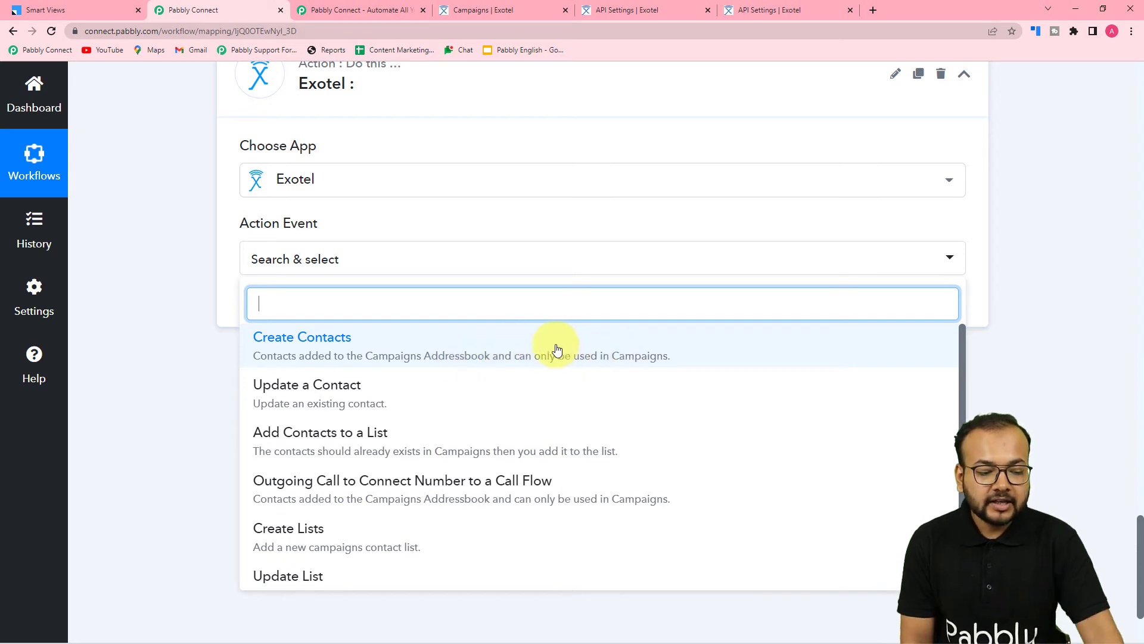
left_click(377, 350)
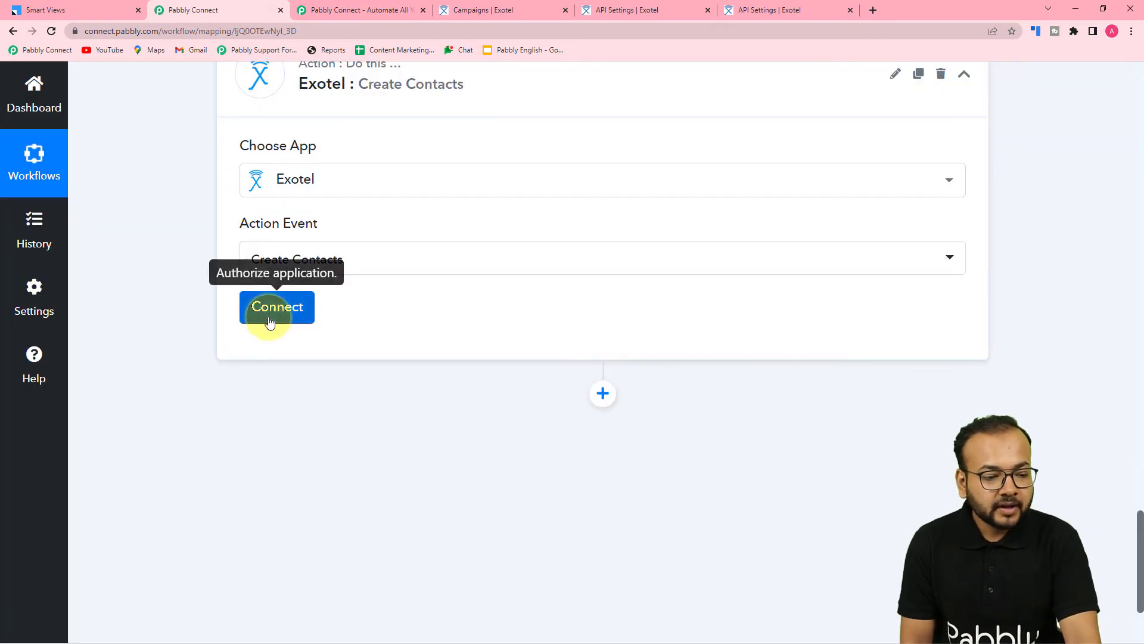
Step: Start a new Exotel connection for the Create Contacts action and review the credential fields it requires
left_click(273, 314)
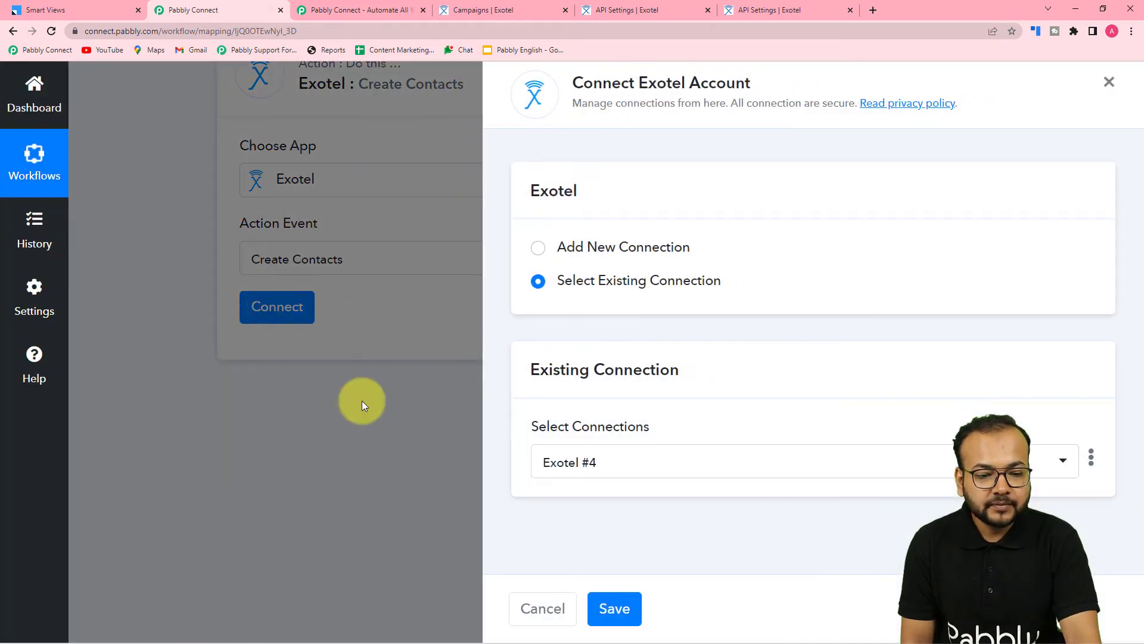
left_click(537, 248)
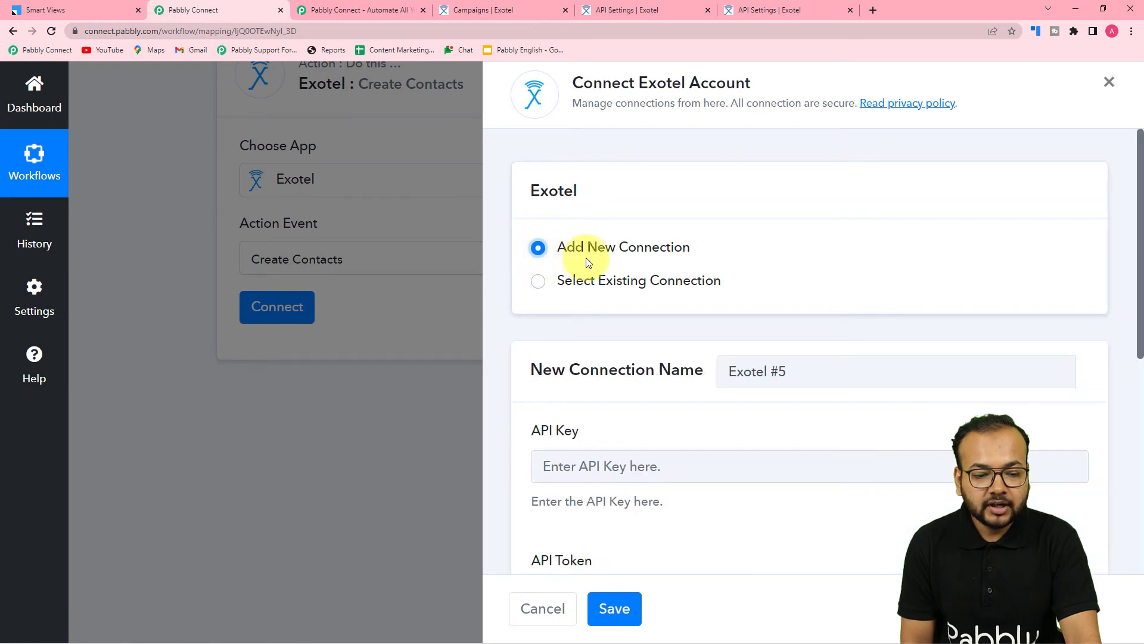
scroll(585, 258, "down", 3)
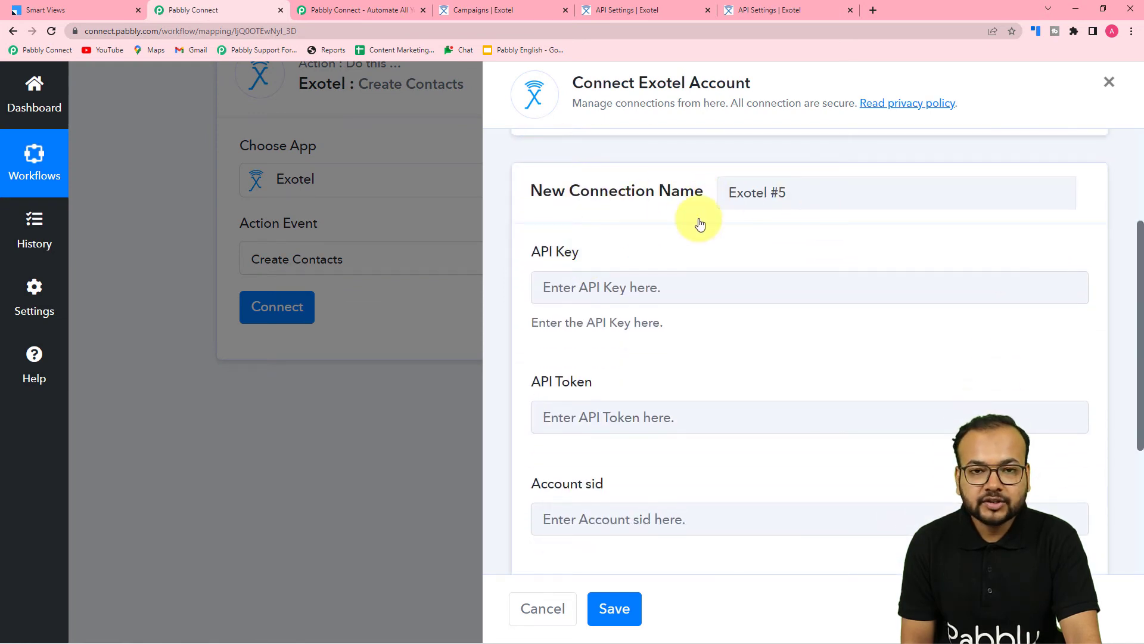
scroll(698, 224, "down", 2)
scroll(698, 223, "up", 1)
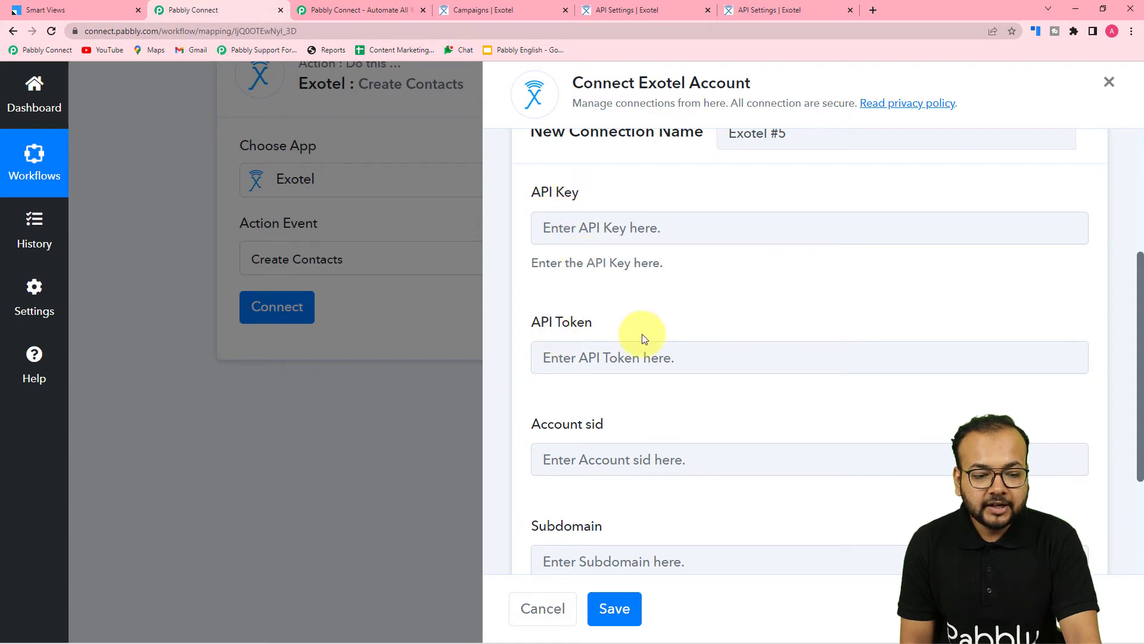
scroll(642, 334, "down", 1)
scroll(587, 403, "down", 2)
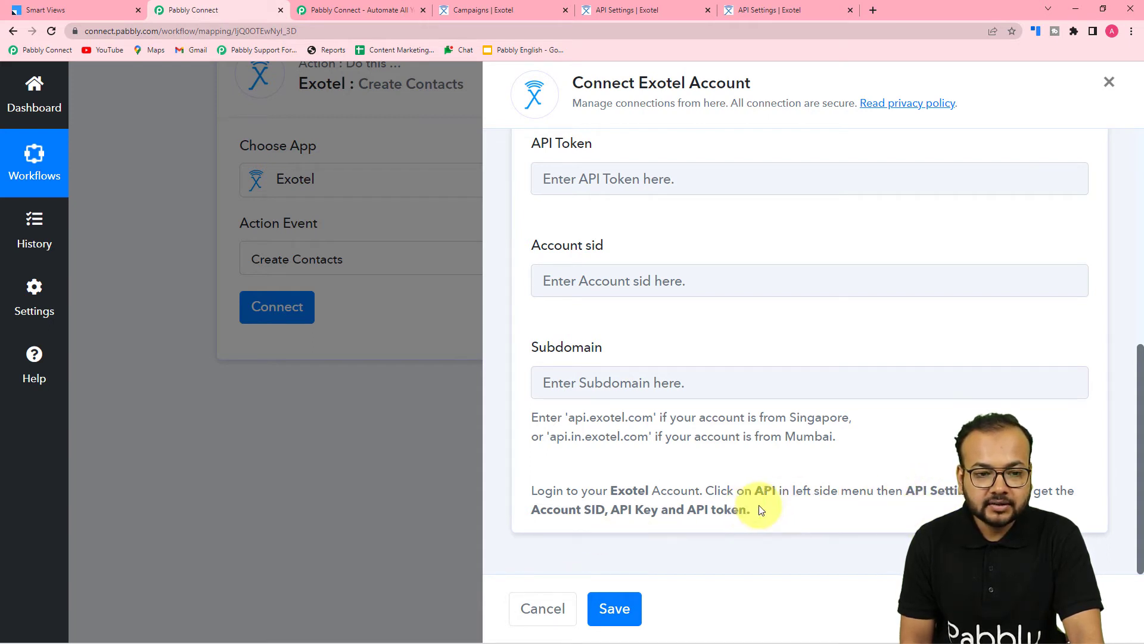
Step: Switch to the Exotel dashboard and open its API settings page with the API credentials
left_click(608, 8)
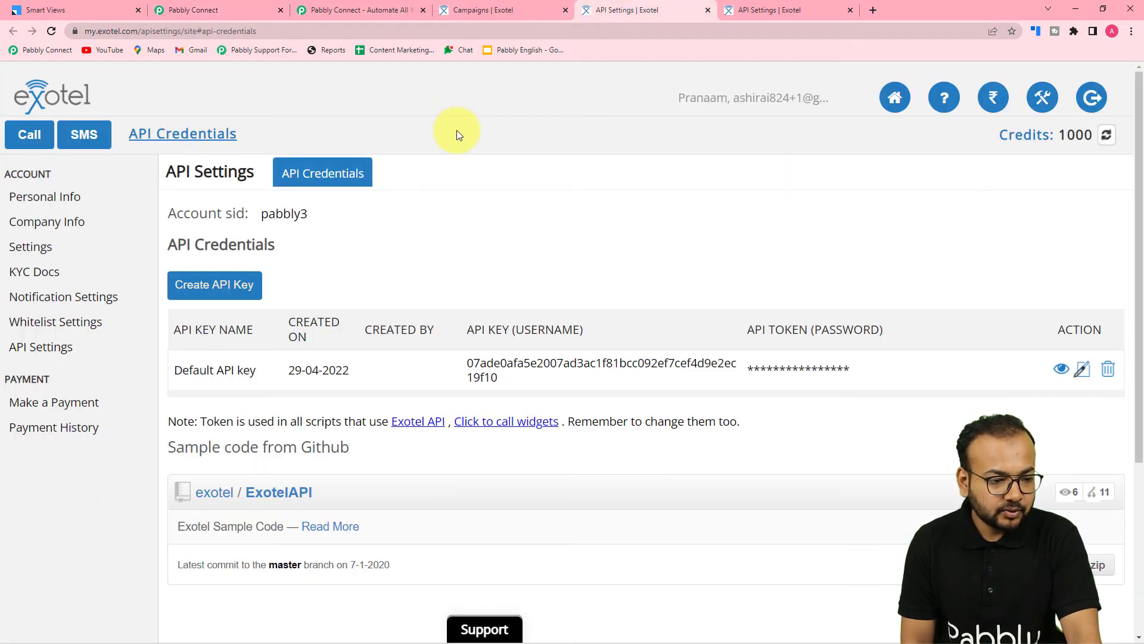
left_click(528, 8)
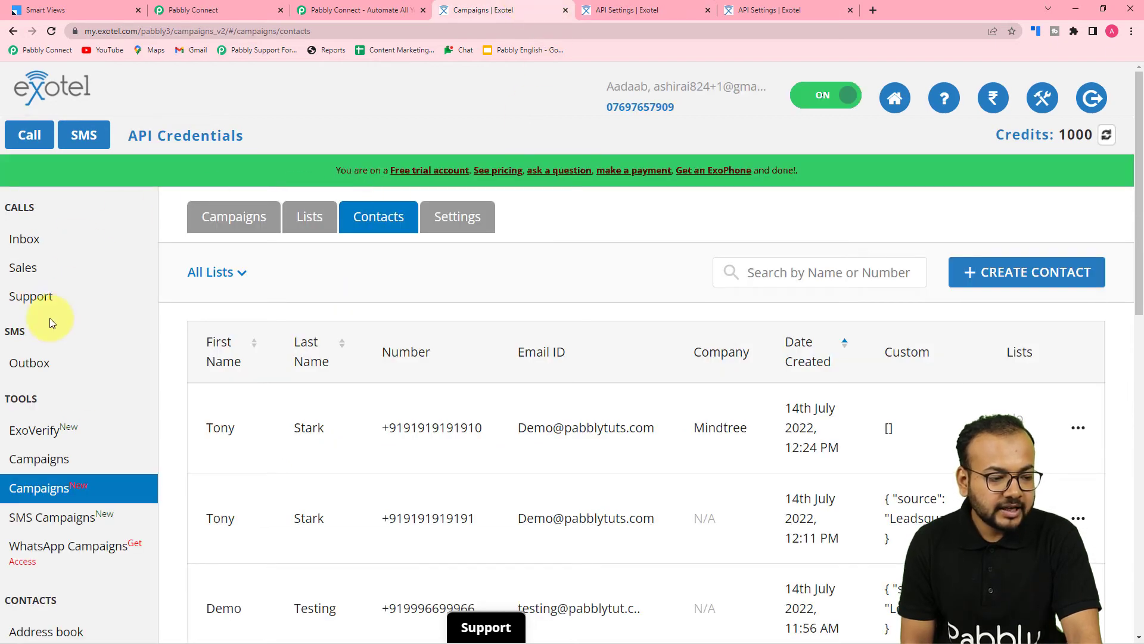
scroll(71, 327, "down", 10)
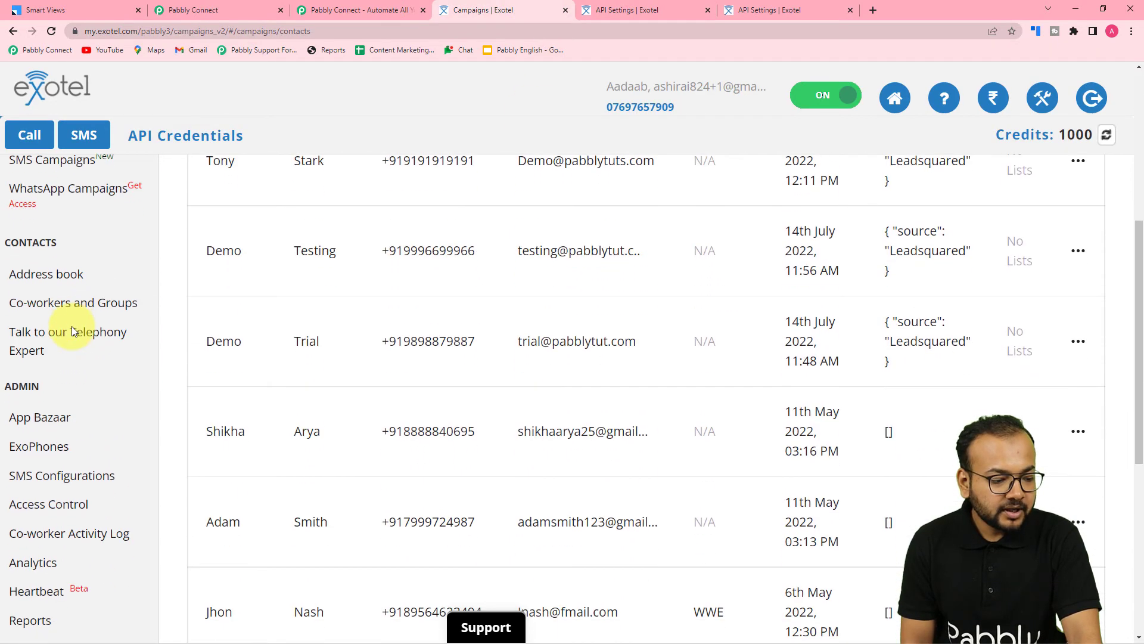
scroll(38, 328, "down", 2)
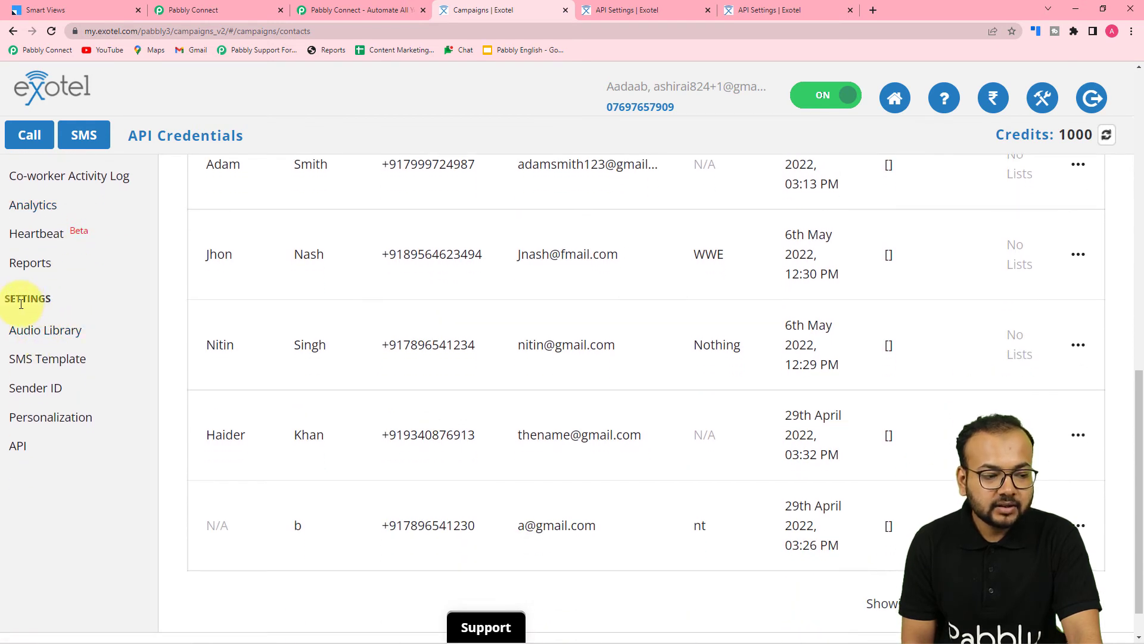
left_click(17, 447)
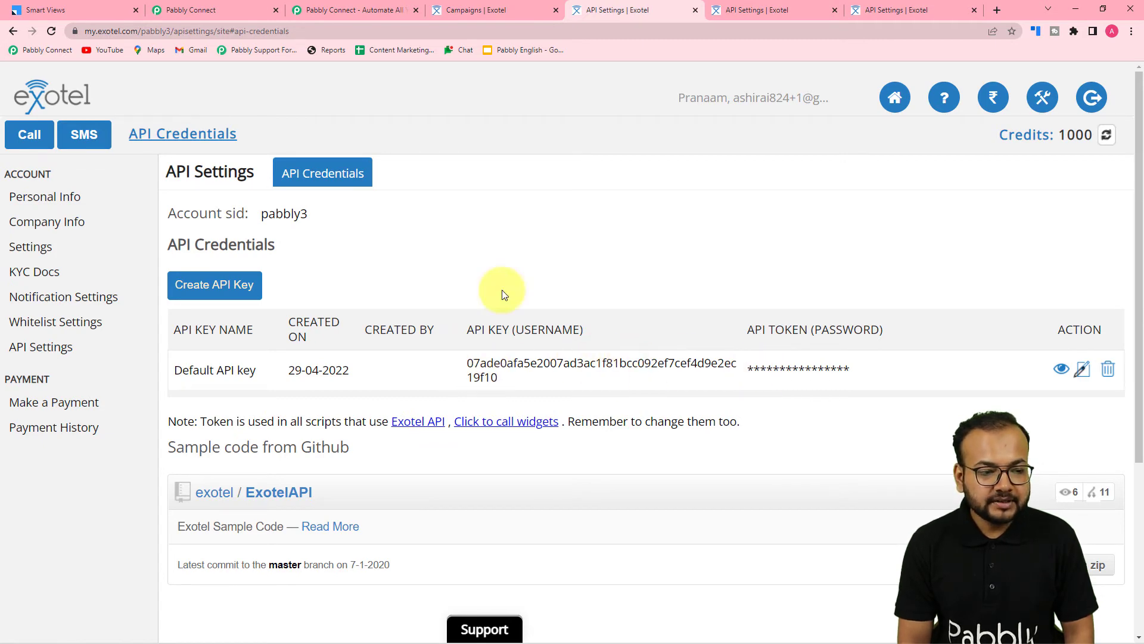
Step: Copy the default API key from Exotel's API settings into the API Key field of the new Pabbly Connect connection
left_click(207, 13)
scroll(645, 224, "up", 4)
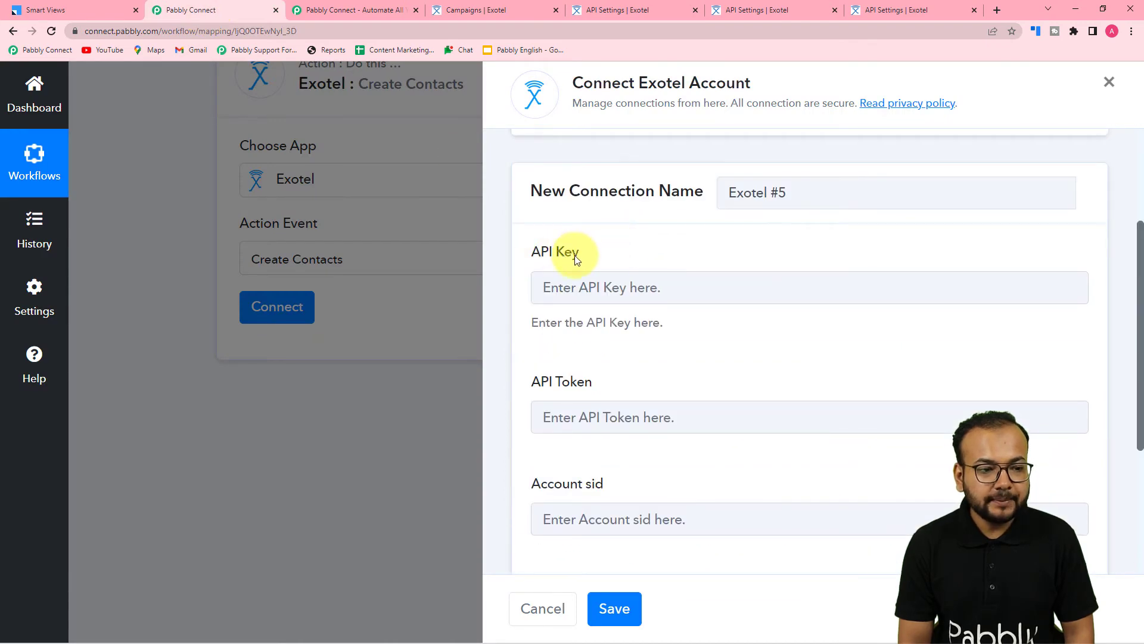
left_click(606, 12)
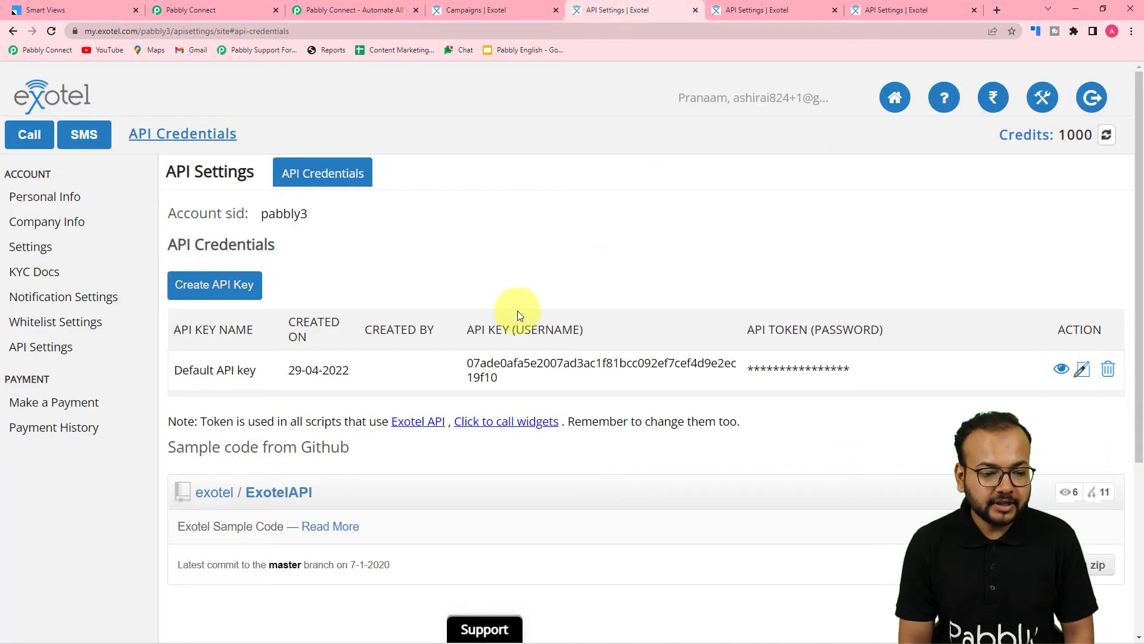
left_click_drag(469, 369, 496, 378)
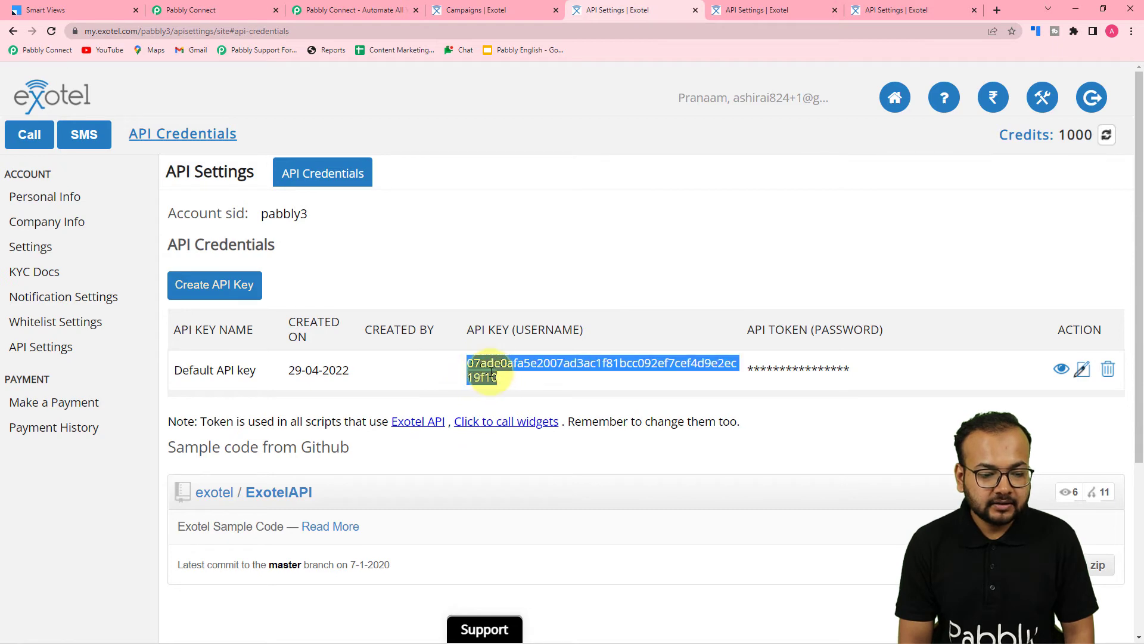
right_click(490, 373)
left_click(514, 377)
left_click(206, 9)
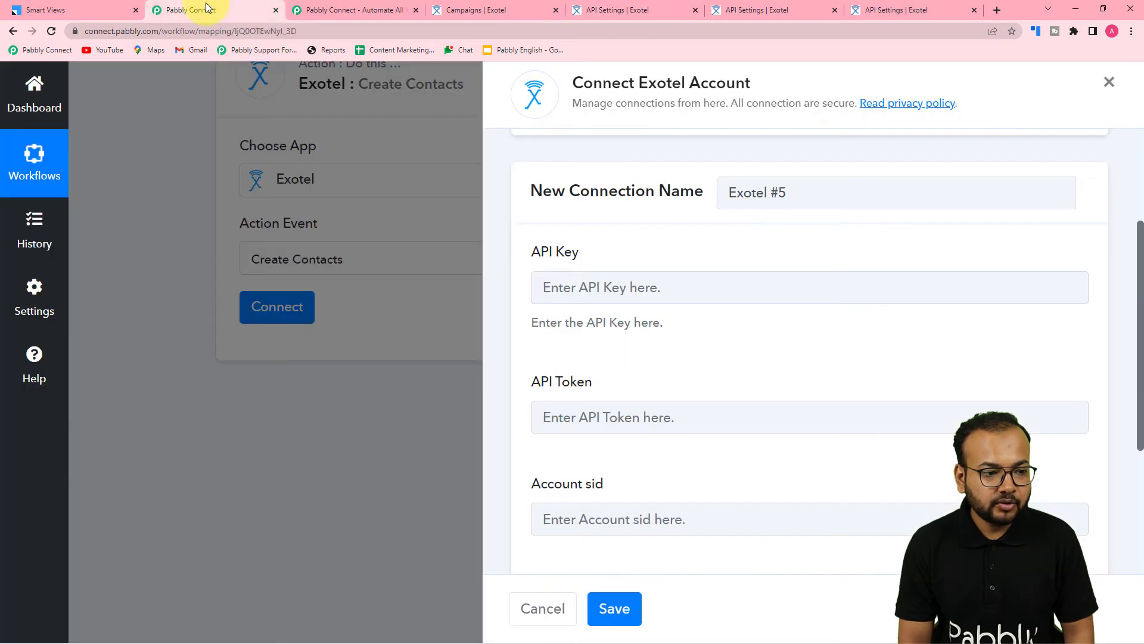
right_click(574, 291)
left_click(586, 403)
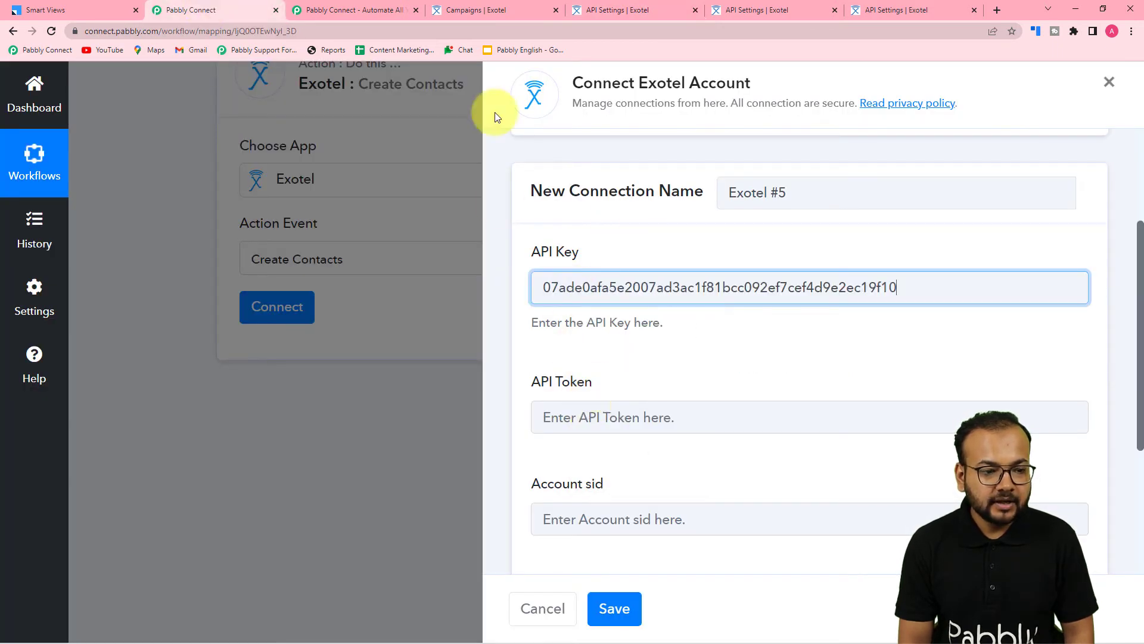
Step: Reveal the API token in Exotel's API settings and copy it into the connection's API Token field in Pabbly Connect
left_click(602, 10)
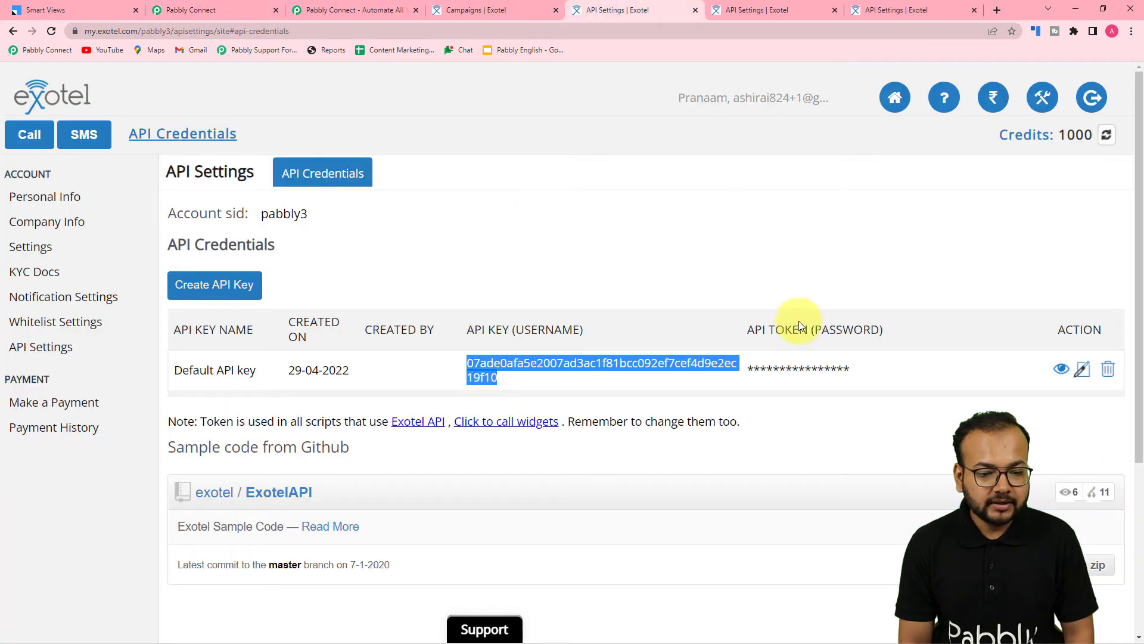
left_click(1073, 370)
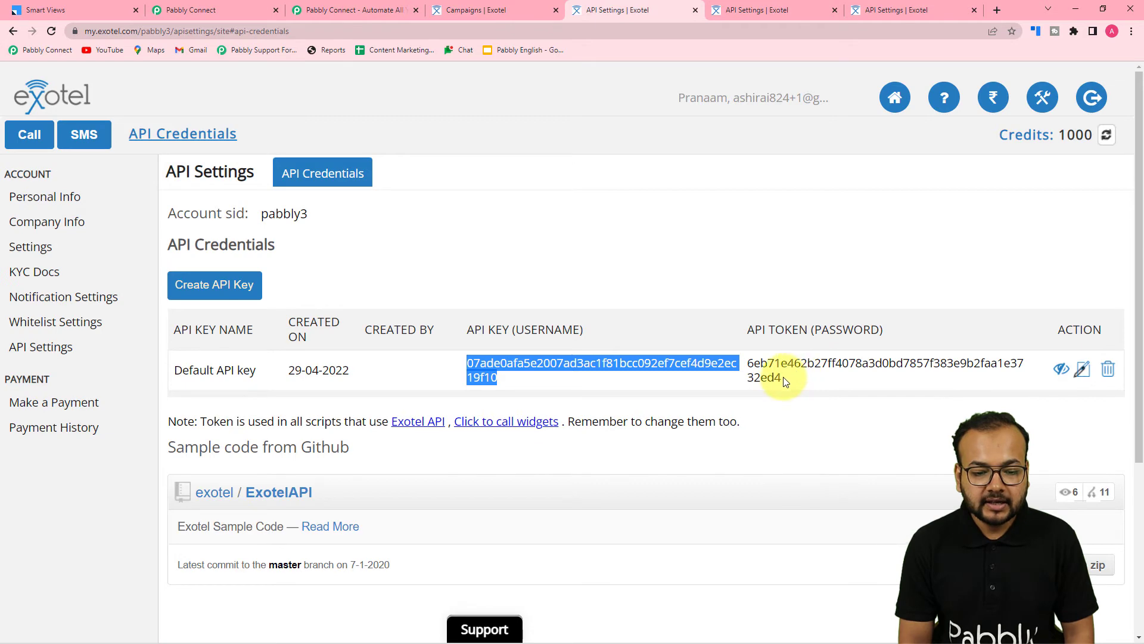
double_click(762, 372)
right_click(774, 375)
left_click(788, 378)
left_click(218, 10)
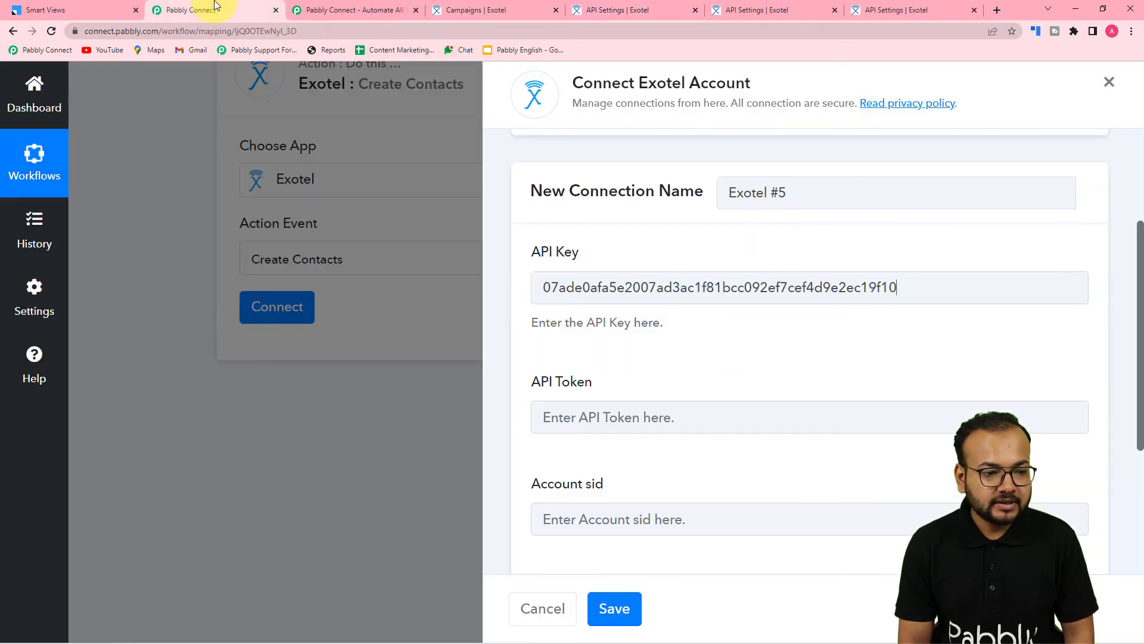
right_click(558, 408)
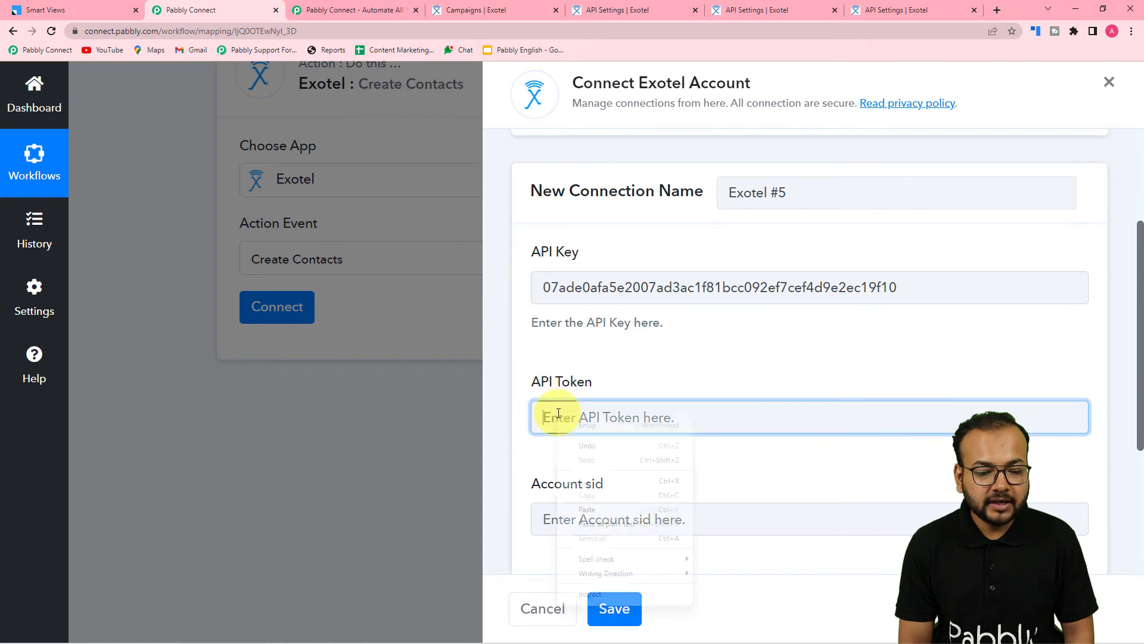
left_click(564, 510)
left_click(528, 477)
scroll(534, 471, "down", 3)
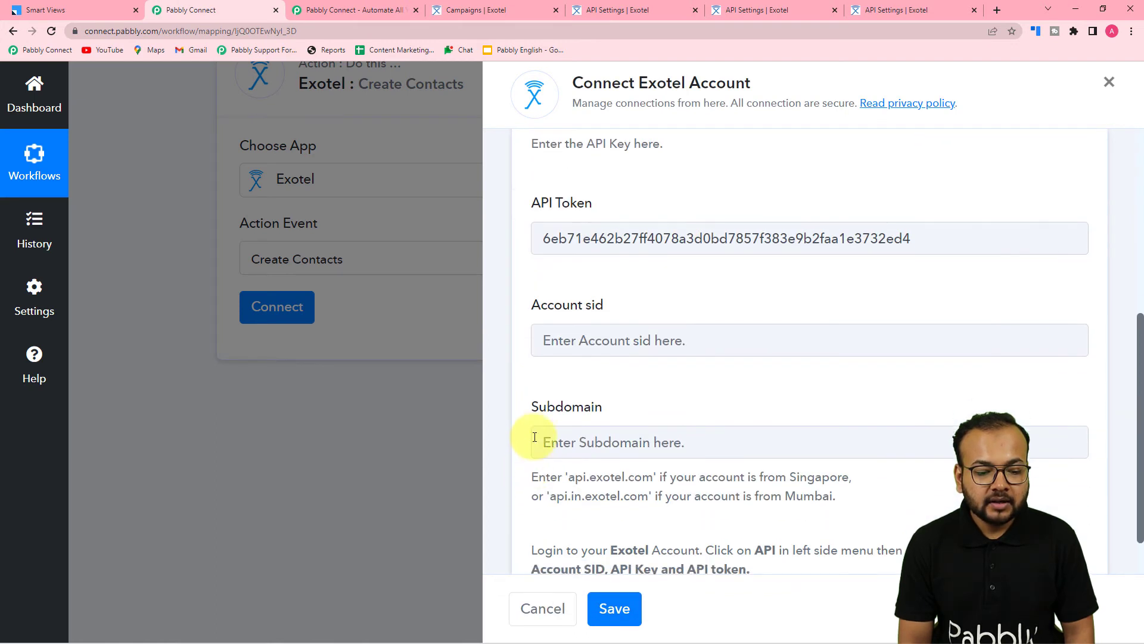
Step: Copy the account SID from Exotel's API settings into the connection's Account sid field in Pabbly Connect
left_click(654, 9)
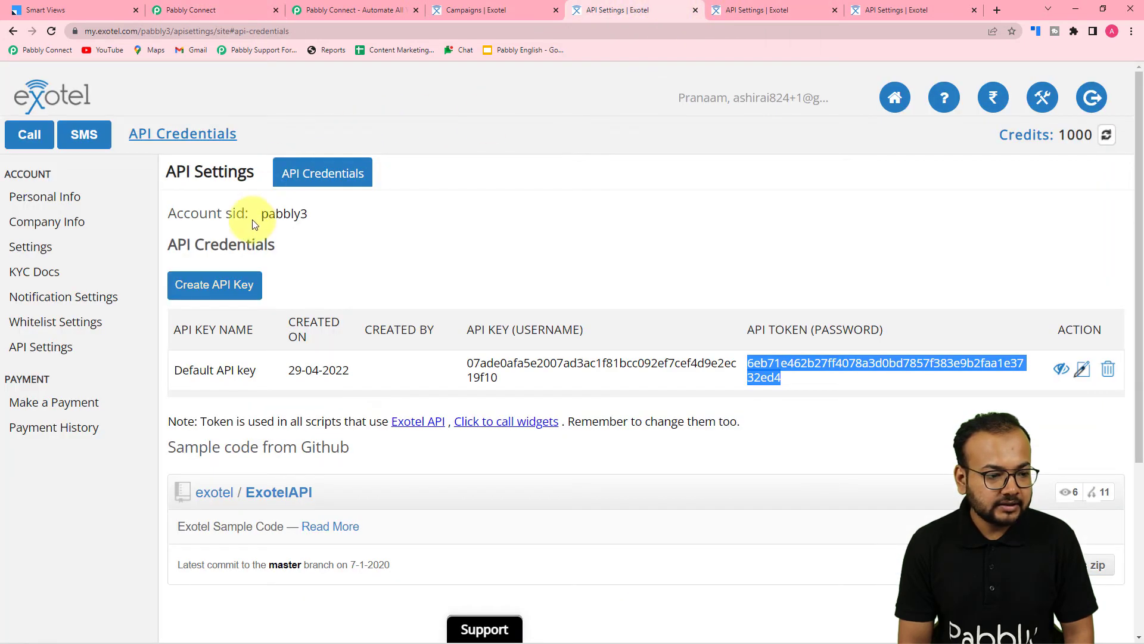
left_click_drag(264, 216, 307, 213)
right_click(298, 213)
left_click(314, 223)
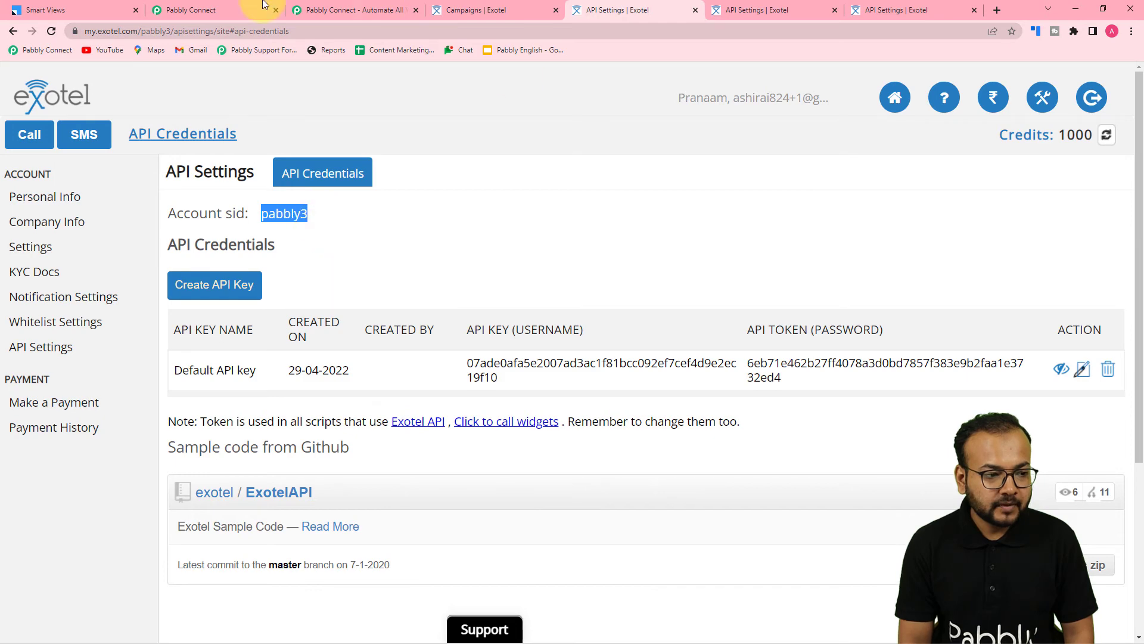
left_click(197, 9)
right_click(566, 335)
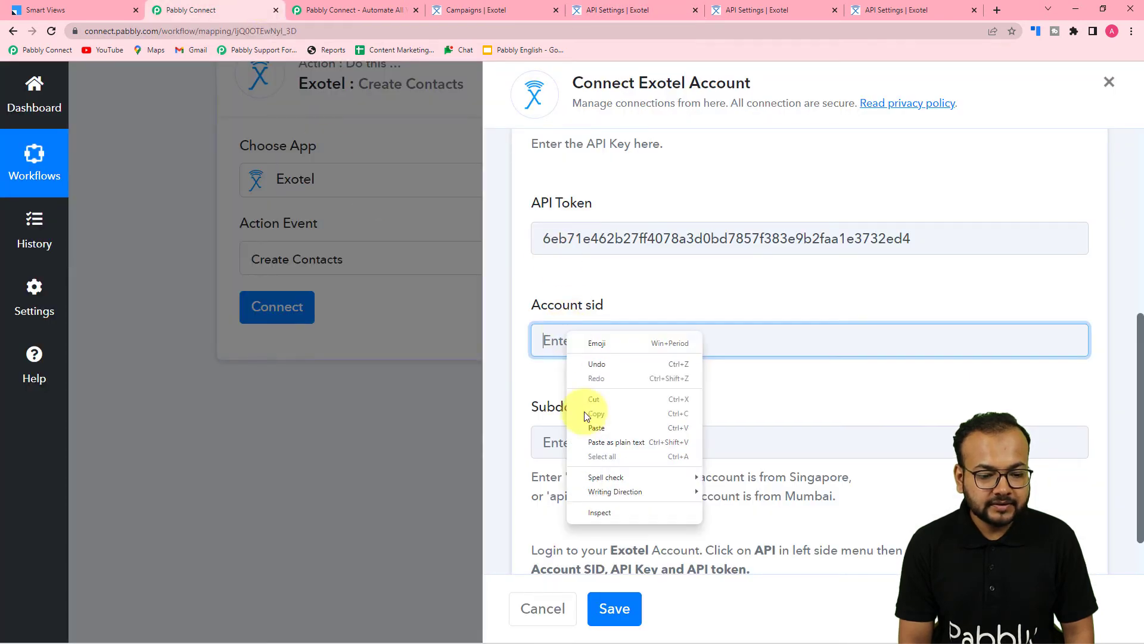
left_click(616, 442)
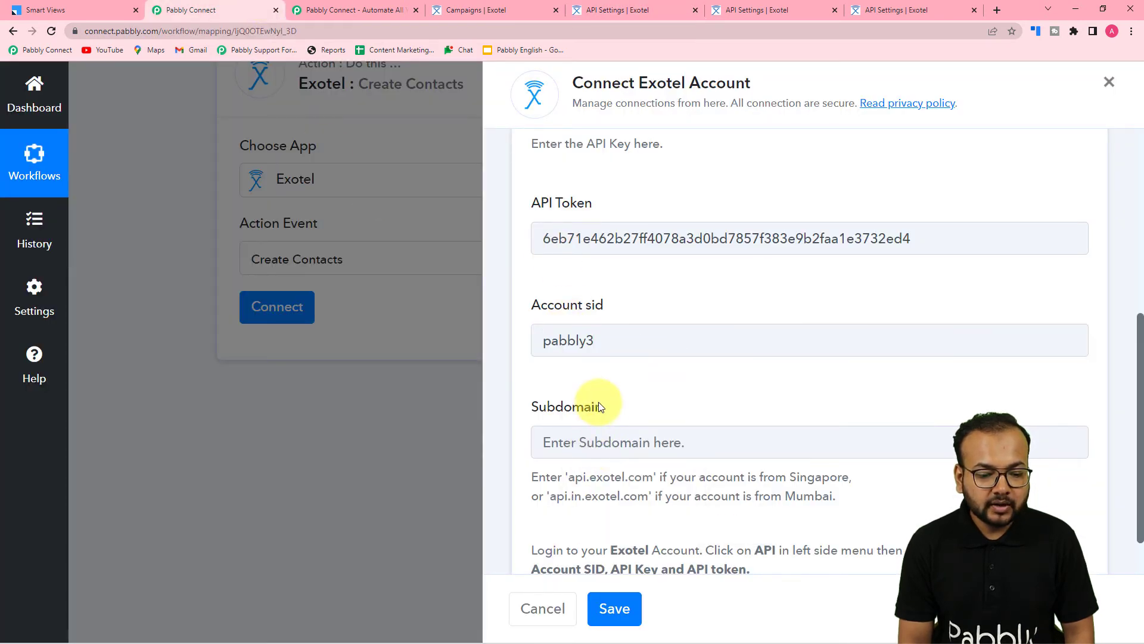
Step: Set the connection's subdomain to api.exotel.com and save the Exotel connection
scroll(595, 405, "down", 1)
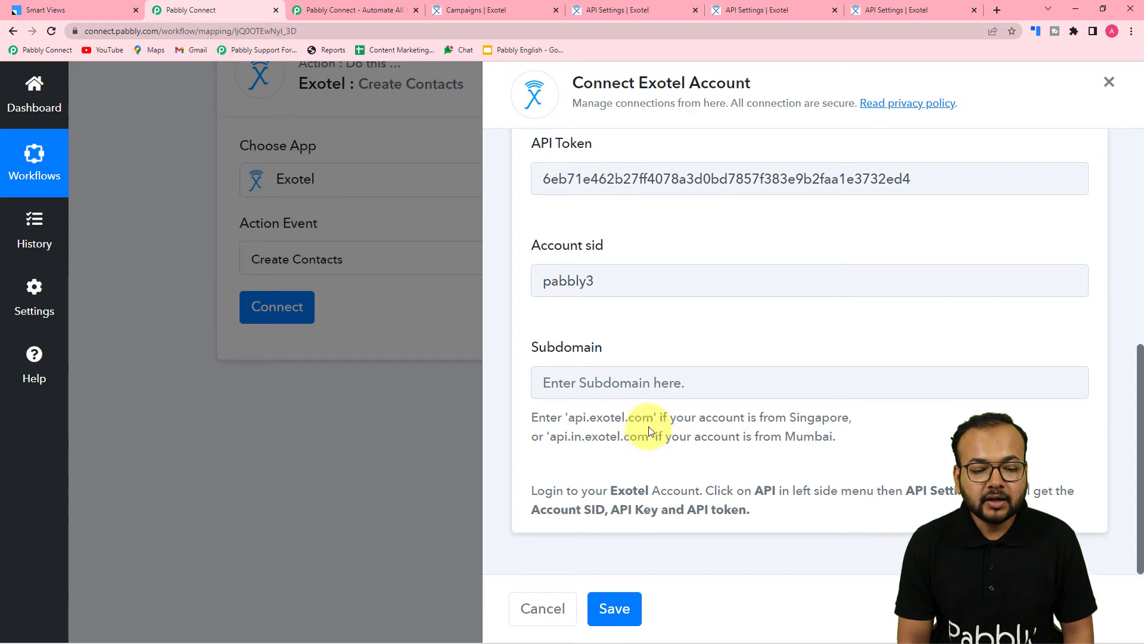
left_click_drag(651, 421, 586, 422)
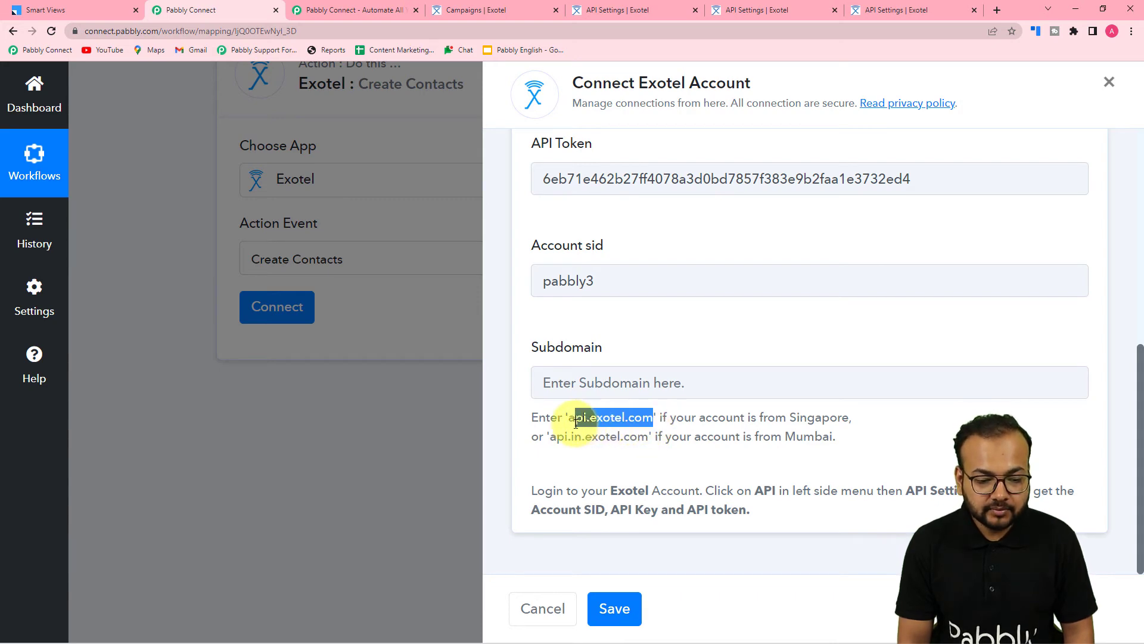
right_click(572, 419)
left_click(582, 429)
left_click(577, 384)
right_click(576, 391)
left_click(596, 501)
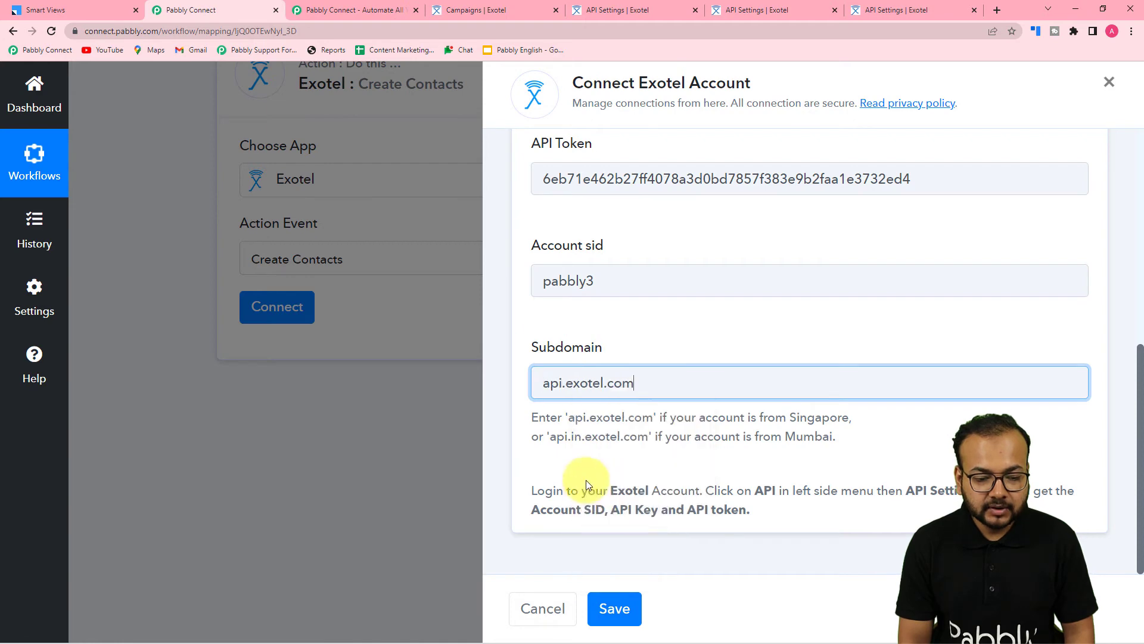
left_click(614, 607)
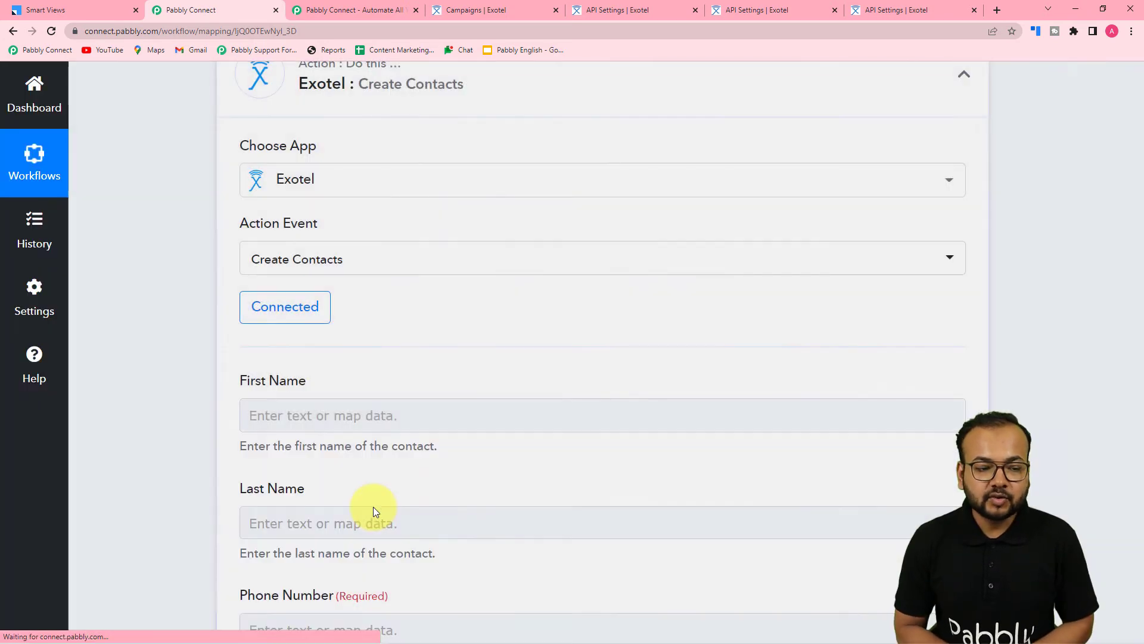
Step: Review the contact fields of the Exotel action, the captured Leadsquared lead response and the Split Text setup
scroll(117, 265, "down", 3)
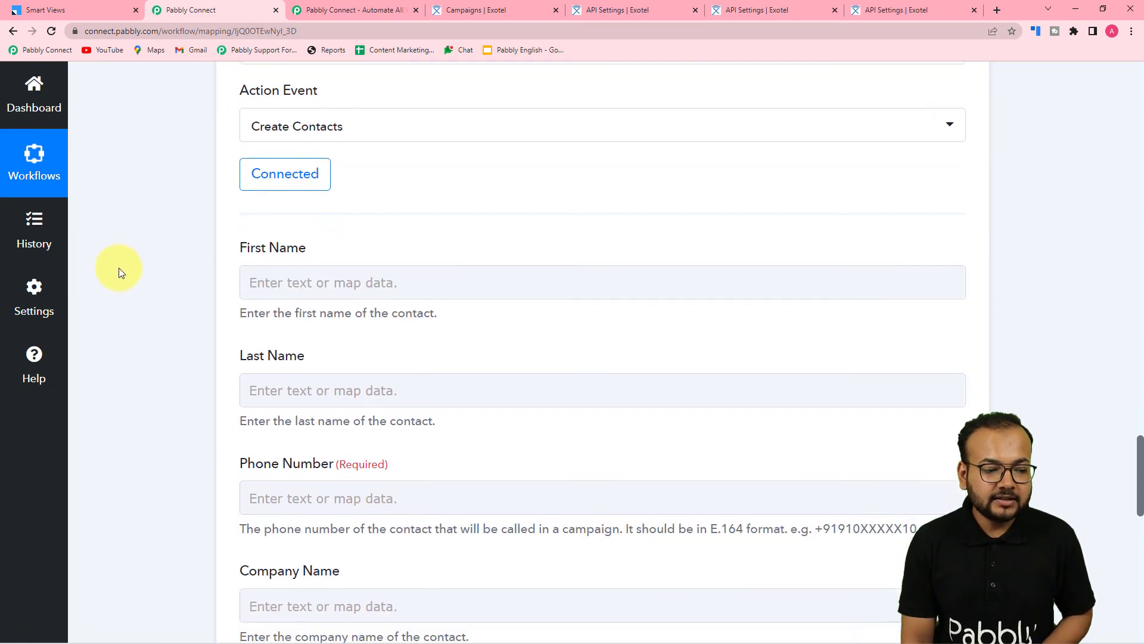
scroll(352, 238, "down", 5)
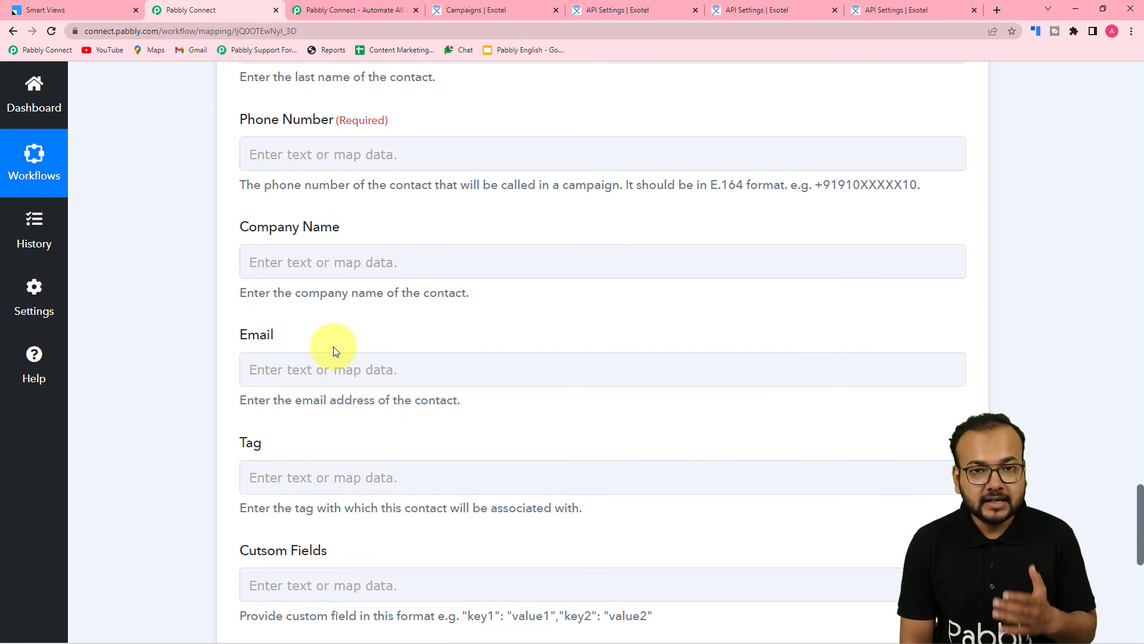
scroll(334, 350, "up", 17)
scroll(334, 352, "up", 15)
scroll(341, 385, "up", 4)
scroll(113, 365, "down", 7)
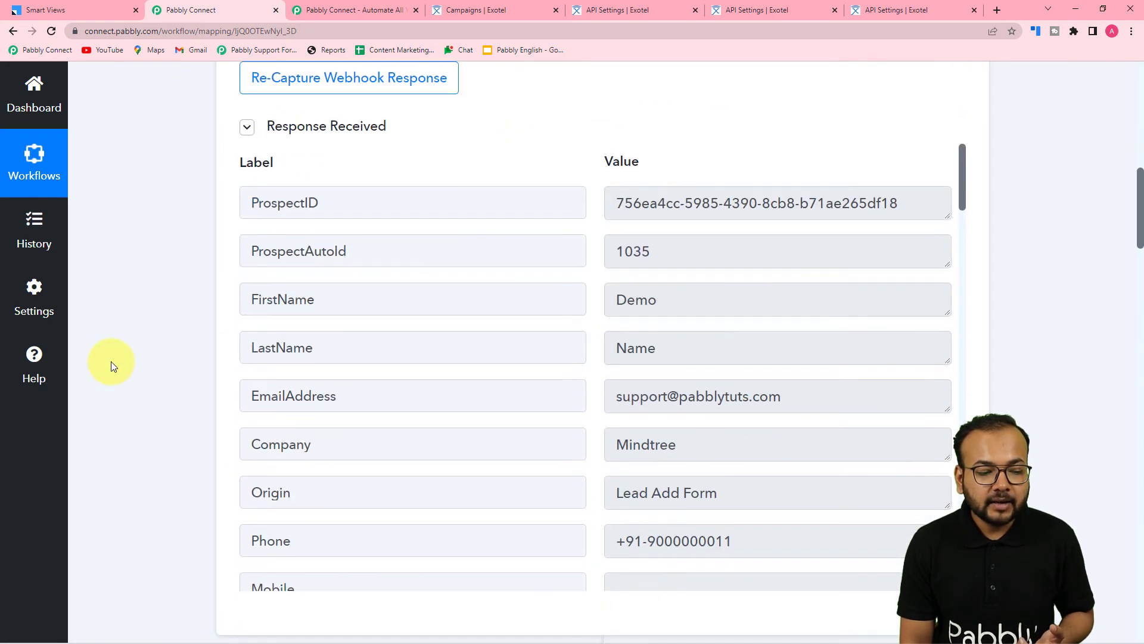
scroll(200, 271, "down", 15)
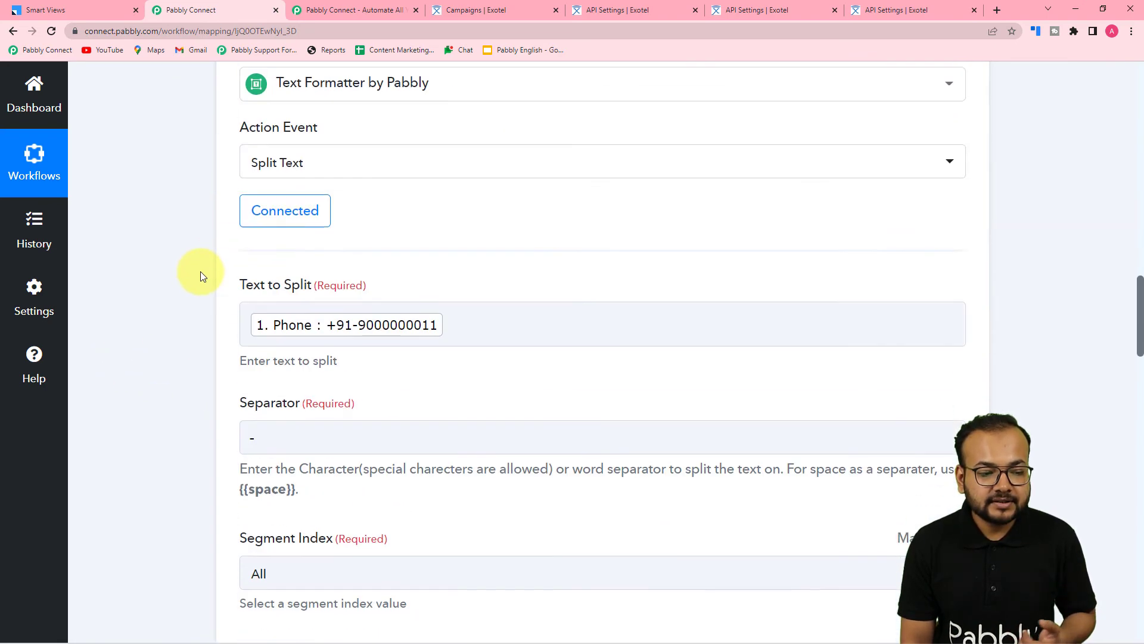
scroll(200, 270, "down", 7)
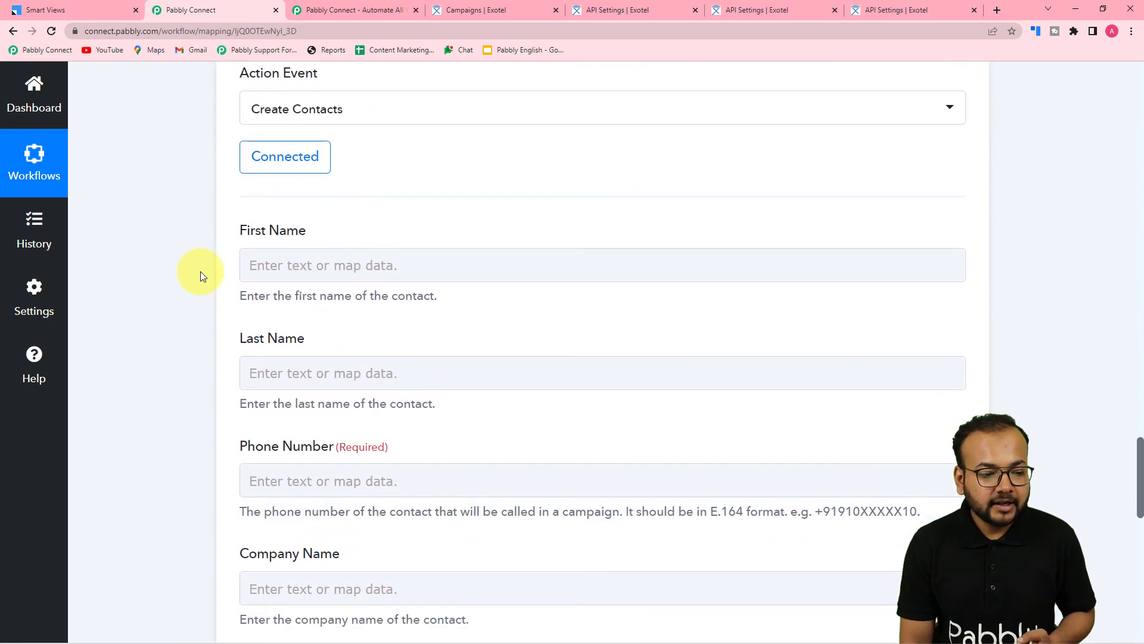
Step: Map the Exotel contact's First Name to the FirstName value from the Leadsquared New Lead step
left_click(320, 112)
left_click(323, 118)
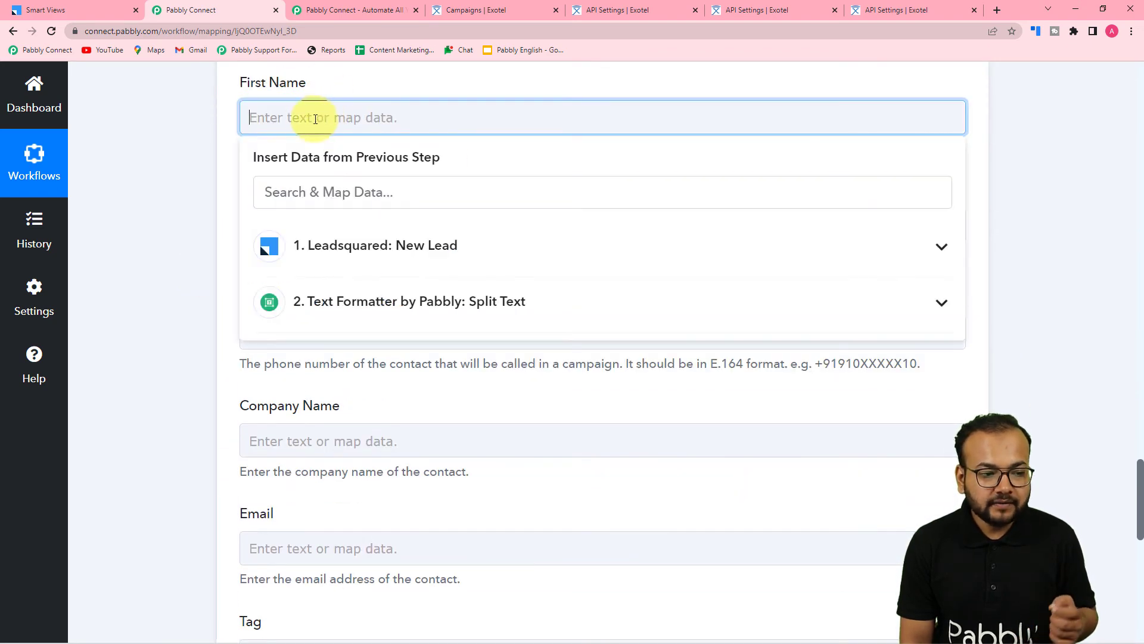
left_click(401, 253)
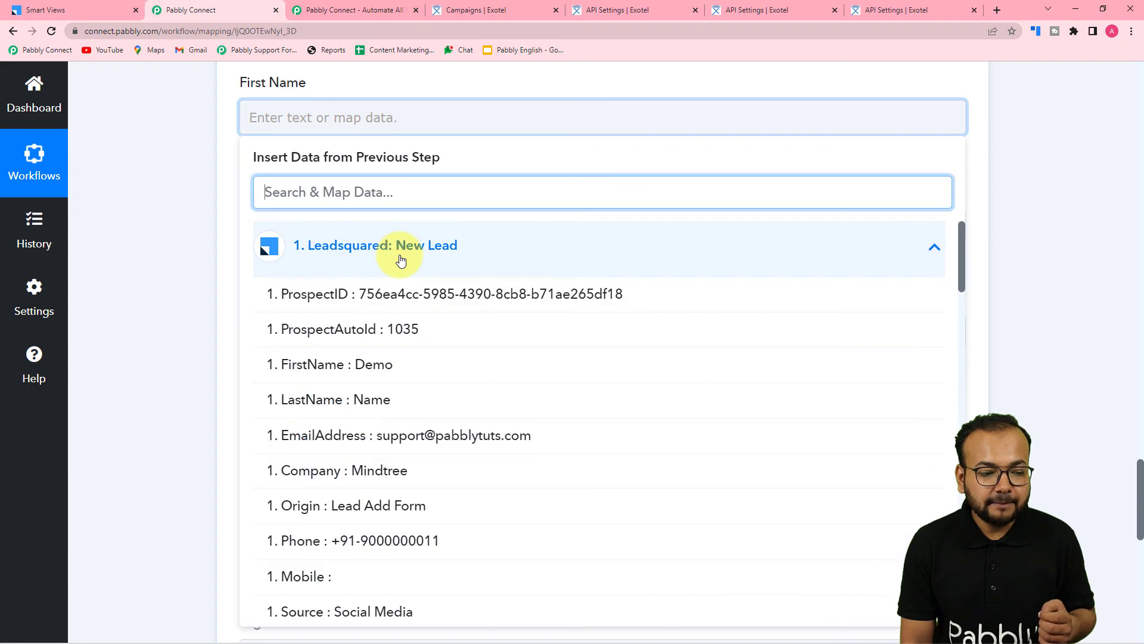
left_click(324, 370)
left_click(190, 264)
Step: Map the contact's Last Name to the LastName value from the Leadsquared New Lead step
scroll(191, 263, "down", 2)
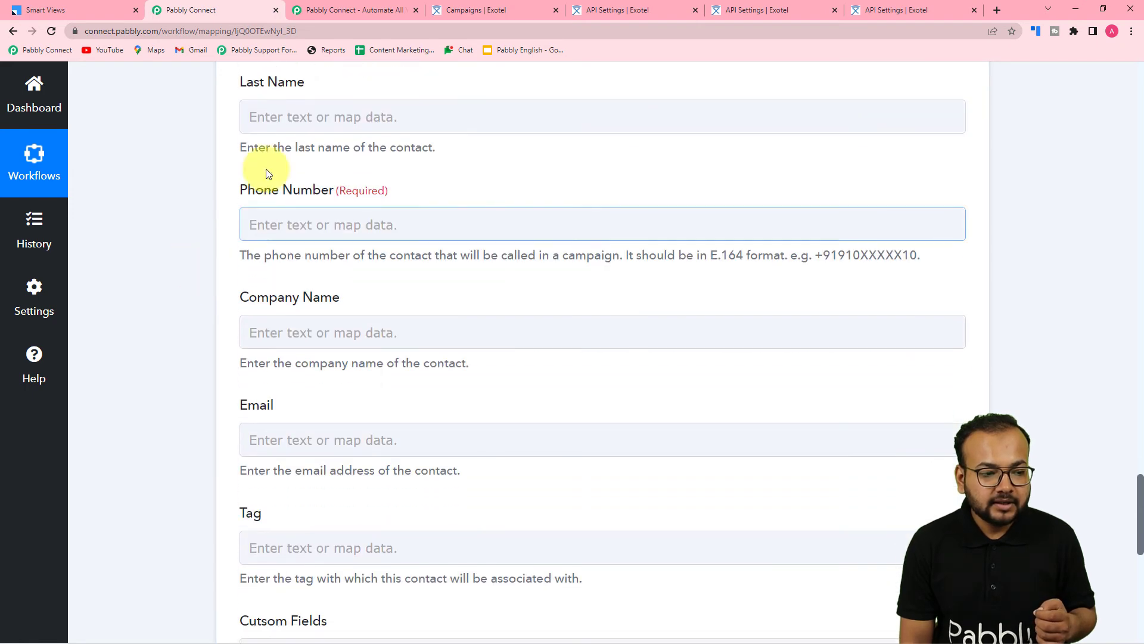
left_click(274, 121)
left_click(298, 247)
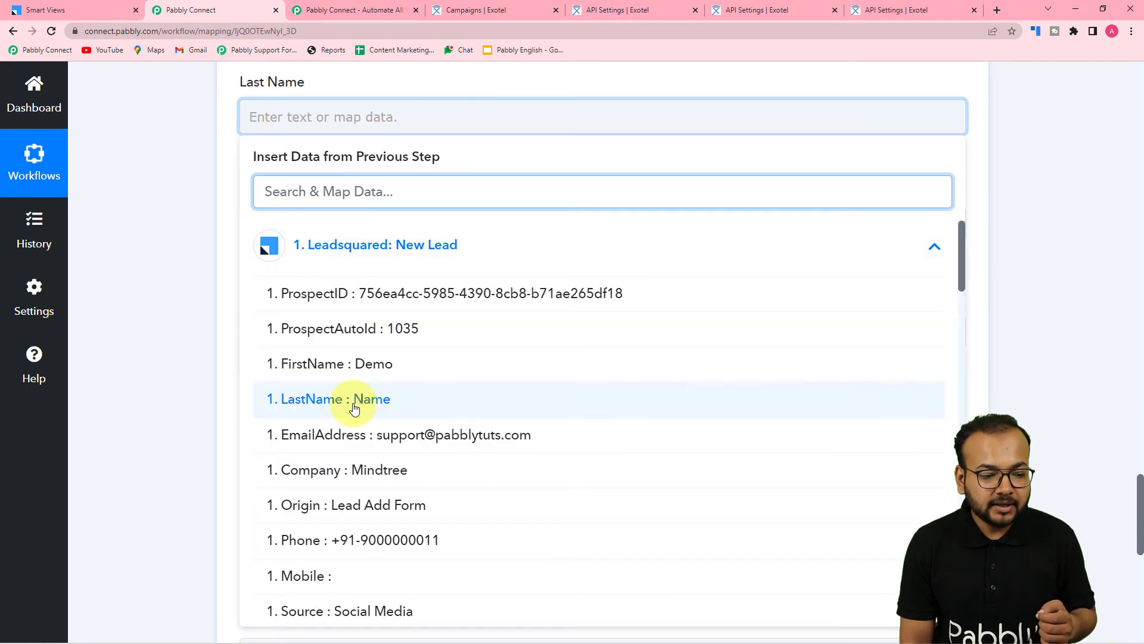
left_click(288, 401)
left_click(171, 292)
Step: Map the contact's Phone Number to Result 0 followed directly by Result 1 from the Text Formatter Split Text step
left_click(293, 237)
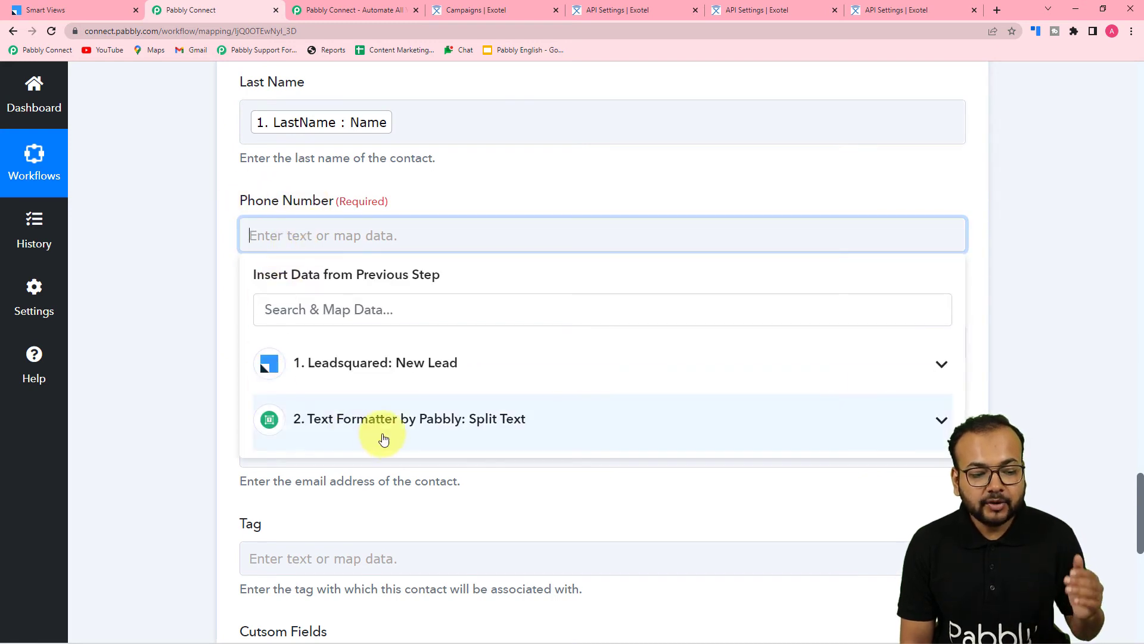
left_click(192, 252)
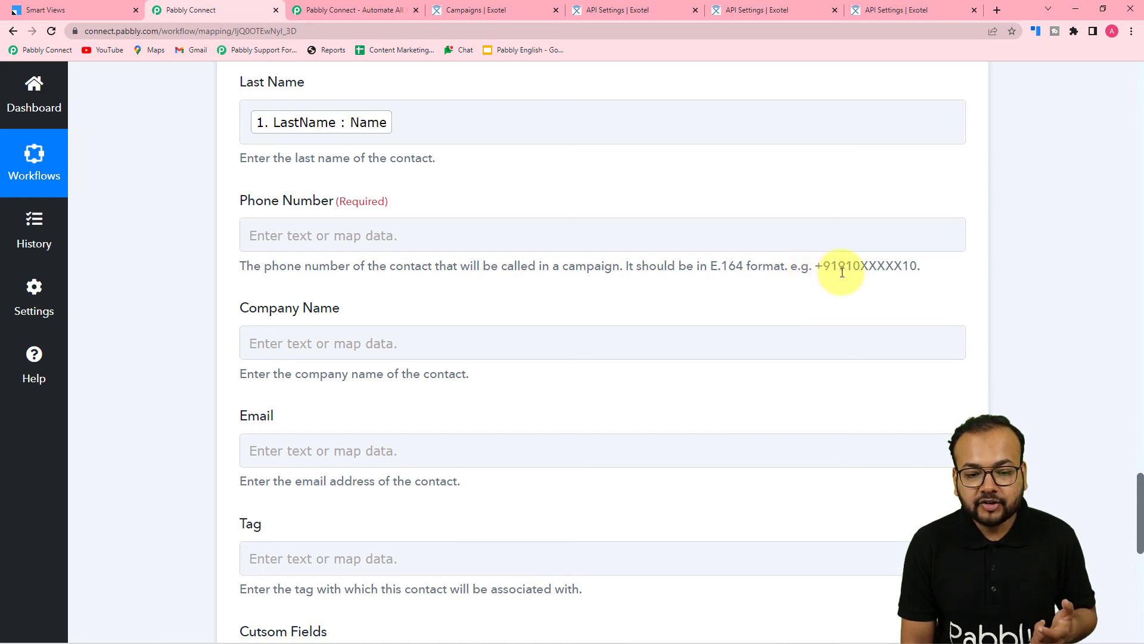
scroll(807, 265, "down", 1)
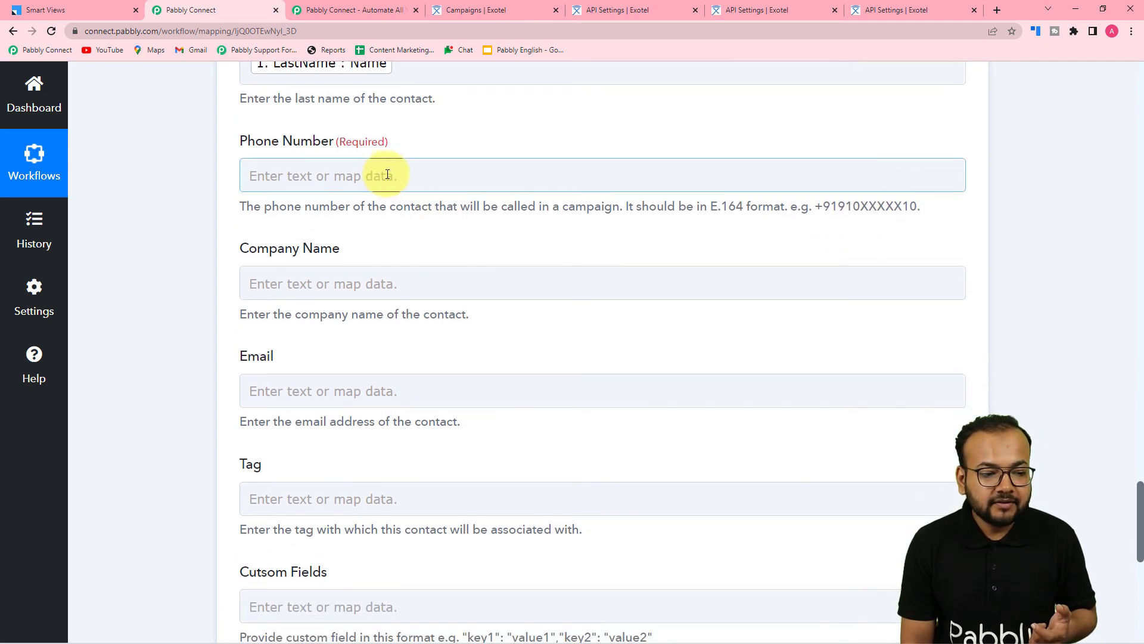
left_click(387, 175)
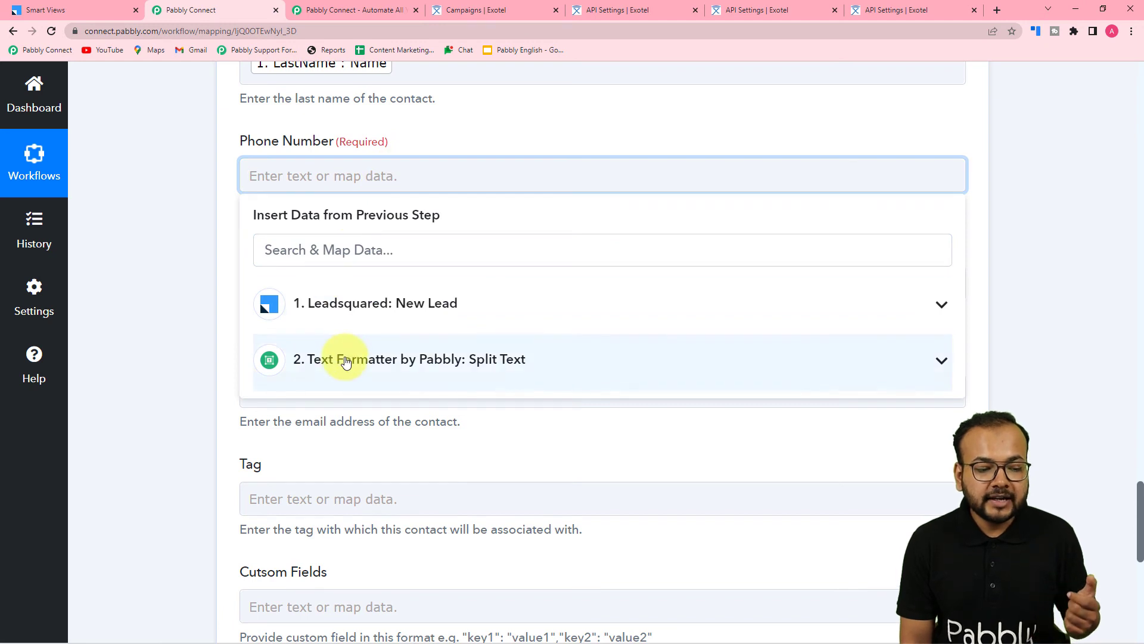
left_click(322, 359)
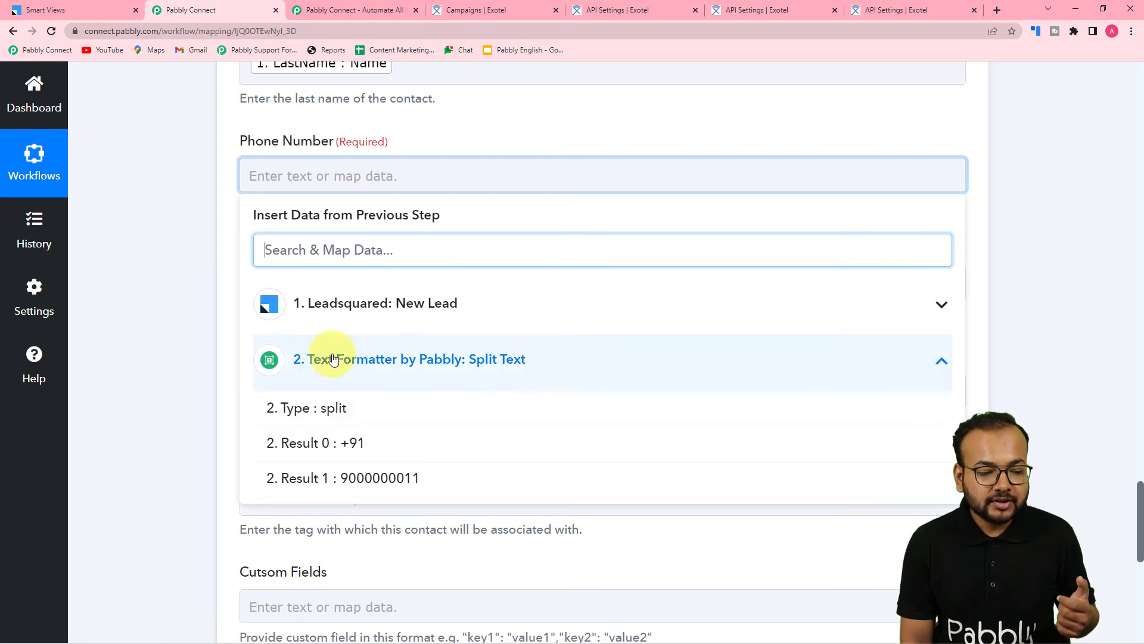
left_click(322, 449)
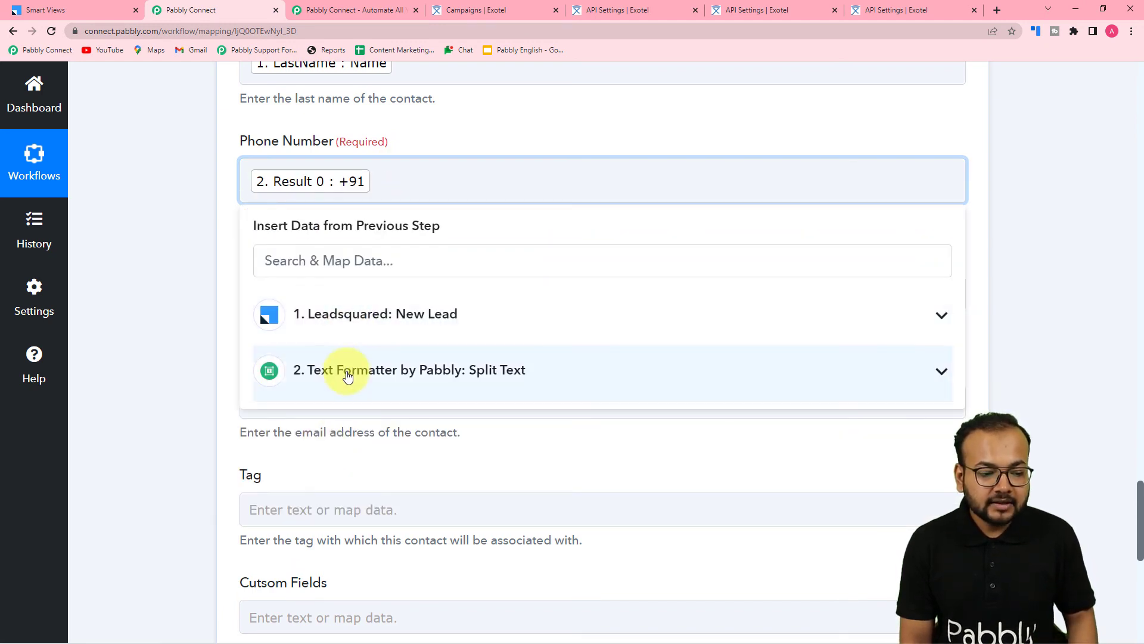
left_click(324, 370)
left_click(302, 487)
left_click(199, 363)
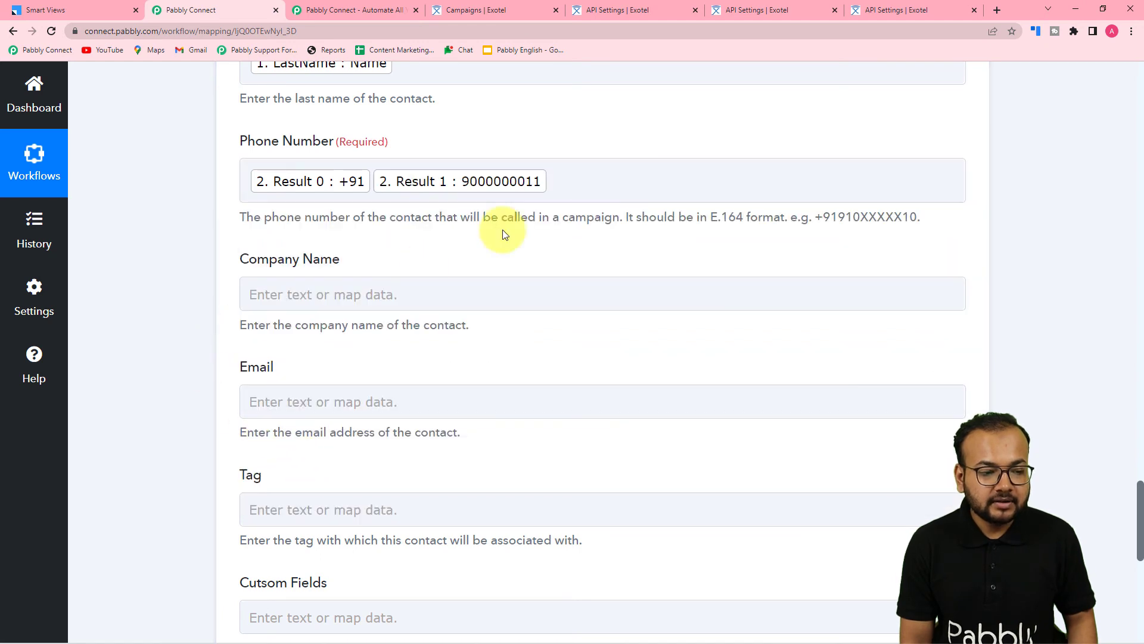
Step: Map the contact's Company Name to the Company value from the Leadsquared New Lead step
scroll(187, 216, "down", 2)
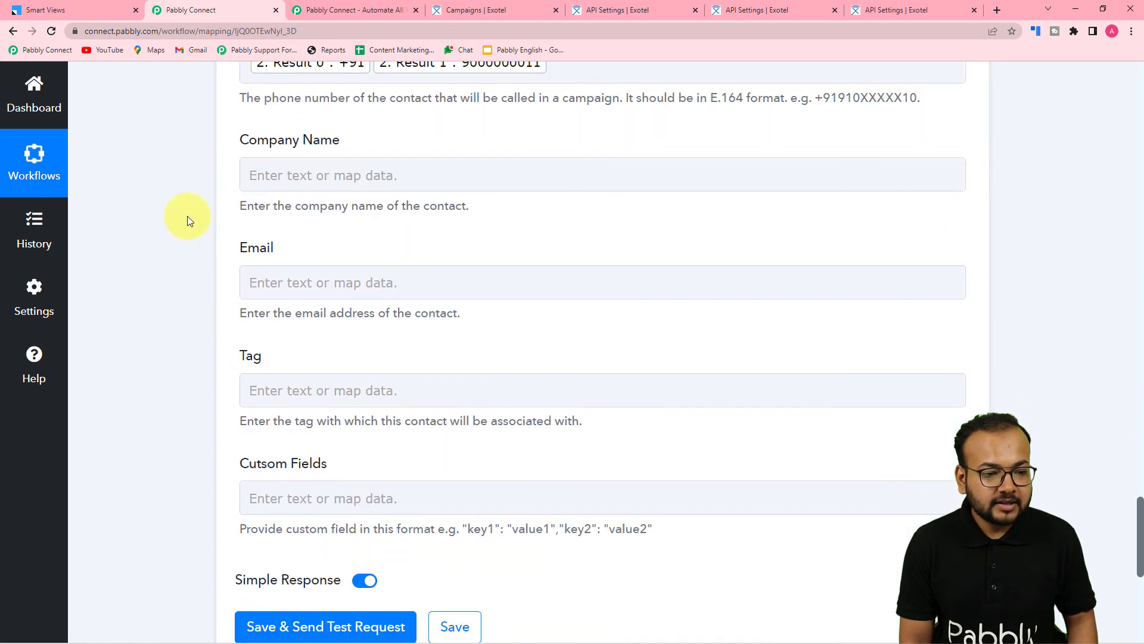
scroll(225, 182, "down", 1)
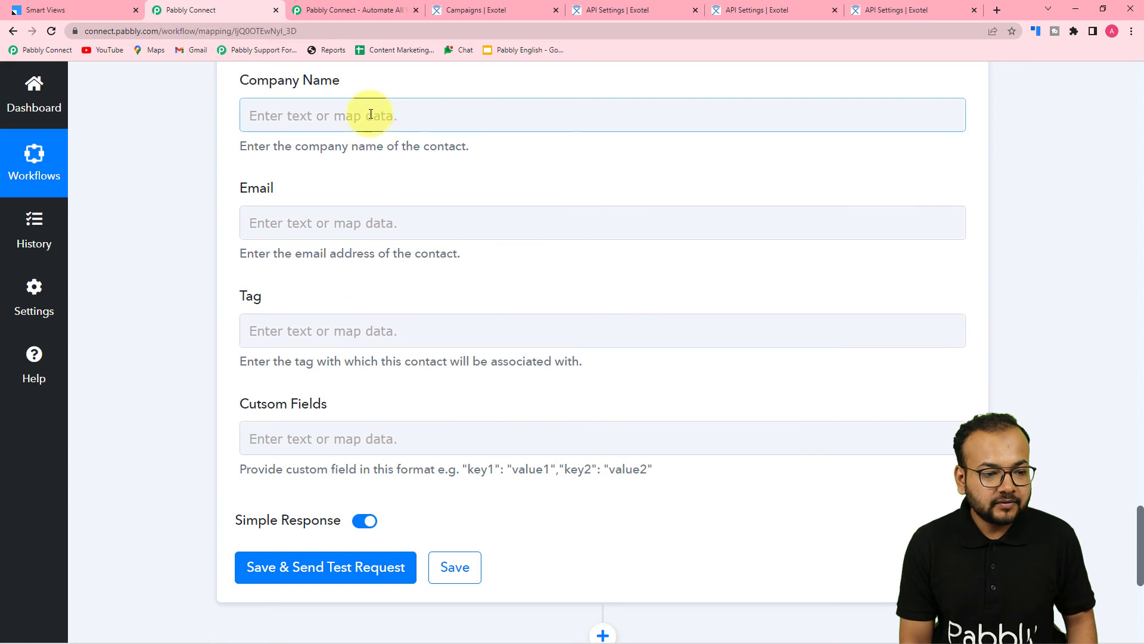
left_click(373, 115)
left_click(384, 244)
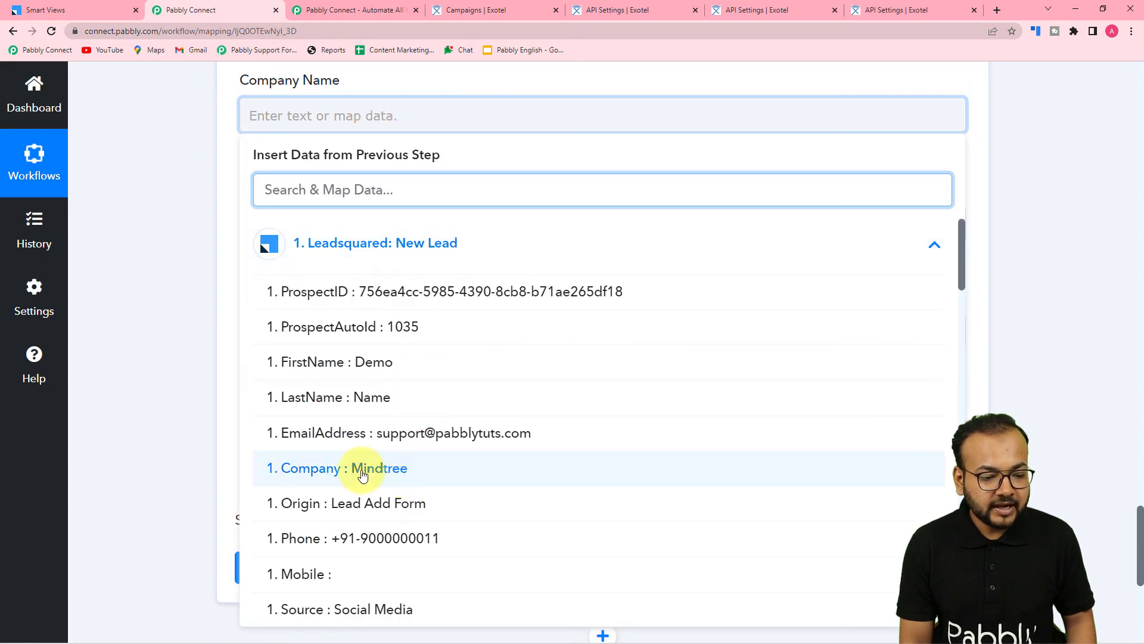
left_click(363, 470)
left_click(167, 239)
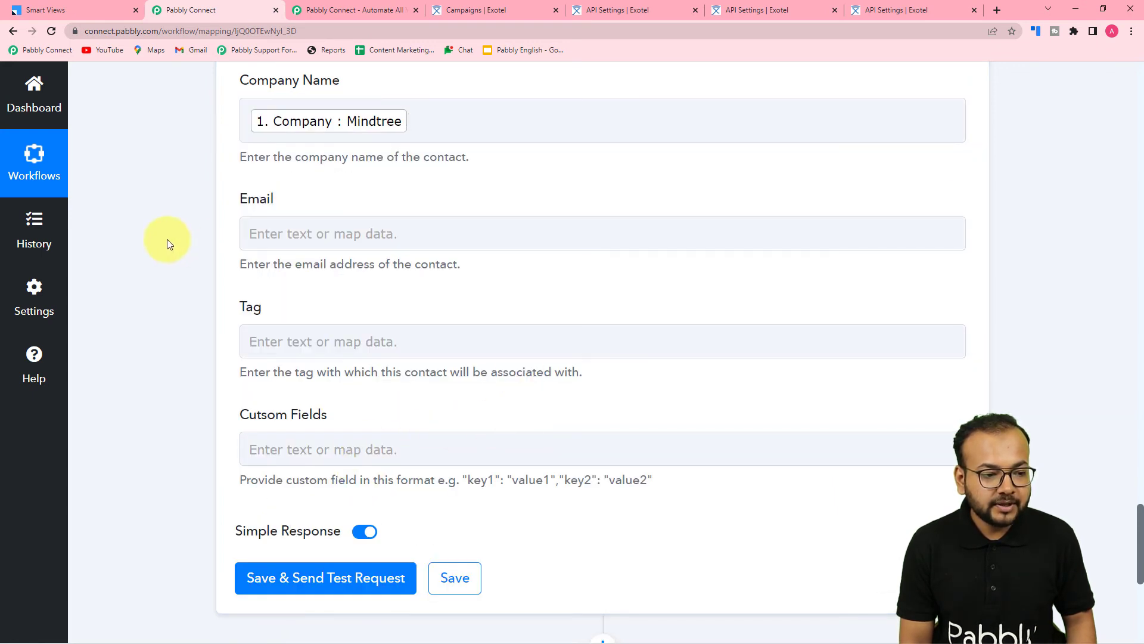
Step: Map the contact's Email to the EmailAddress value from the Leadsquared New Lead step
scroll(271, 192, "down", 1)
left_click(295, 177)
left_click(345, 302)
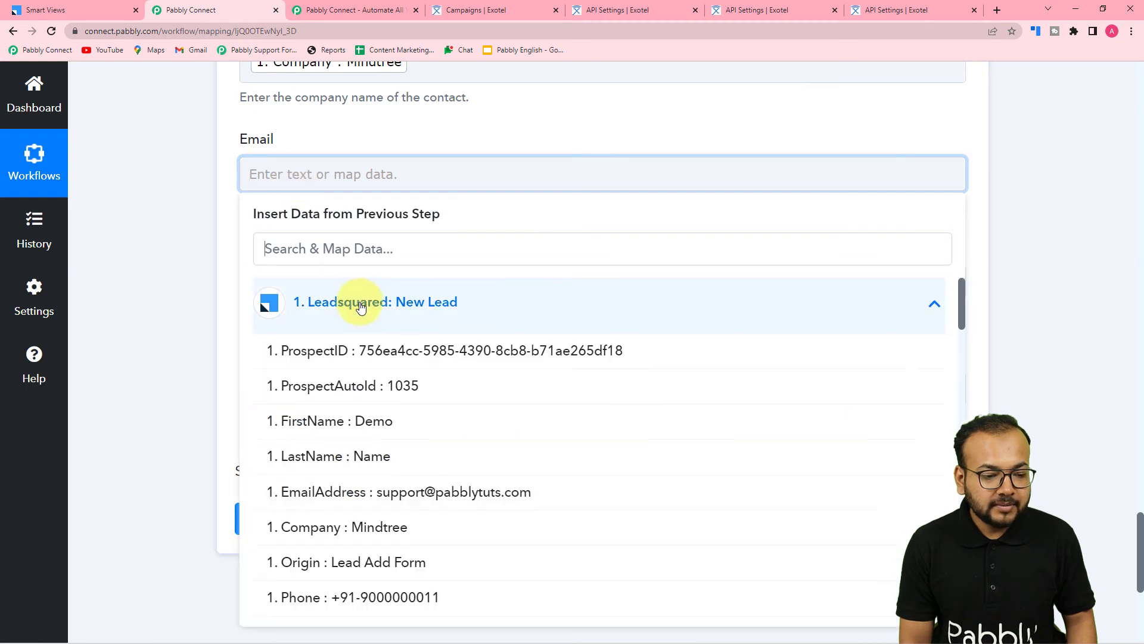
left_click(382, 492)
left_click(203, 306)
Step: Switch to Exotel and look through the existing entries in the Contacts list
scroll(203, 307, "down", 2)
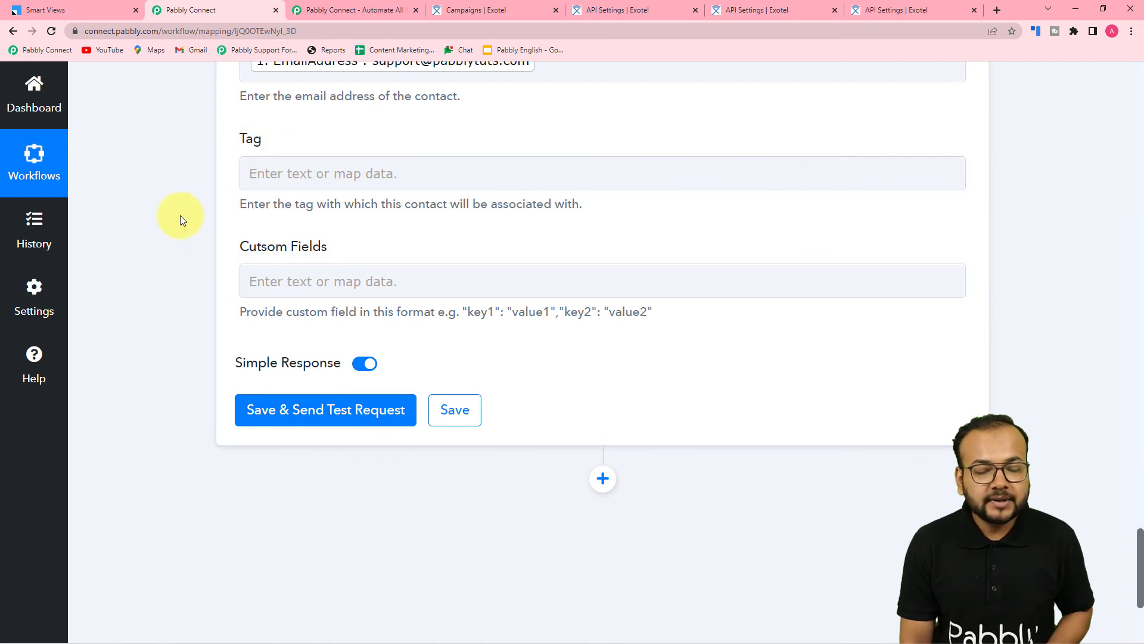
scroll(180, 215, "down", 1)
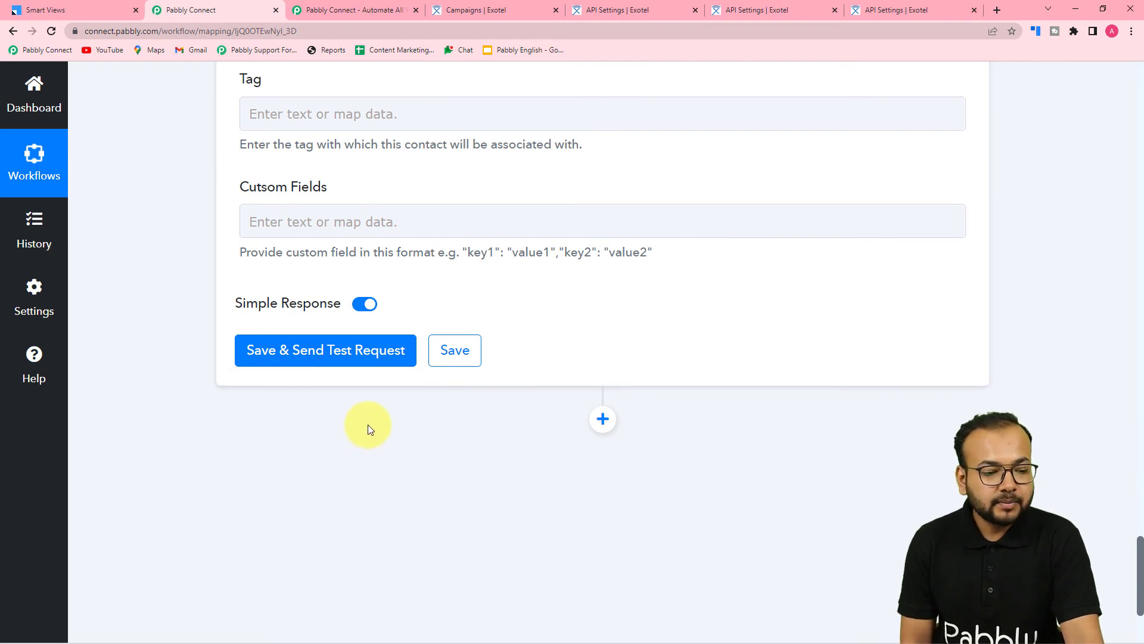
left_click(471, 7)
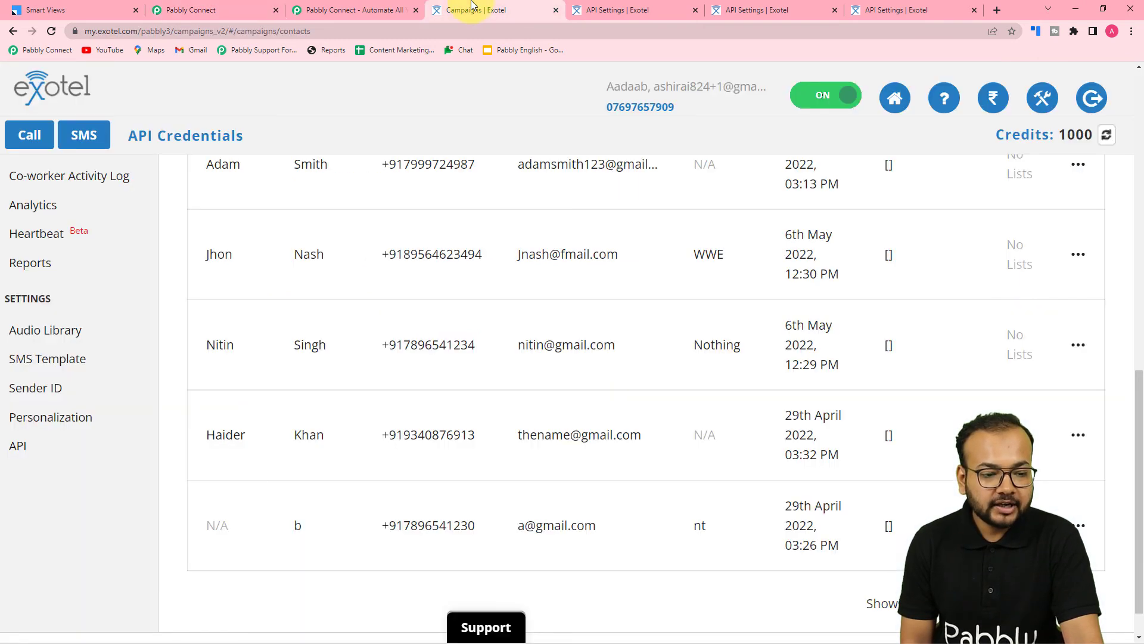
scroll(409, 248, "up", 5)
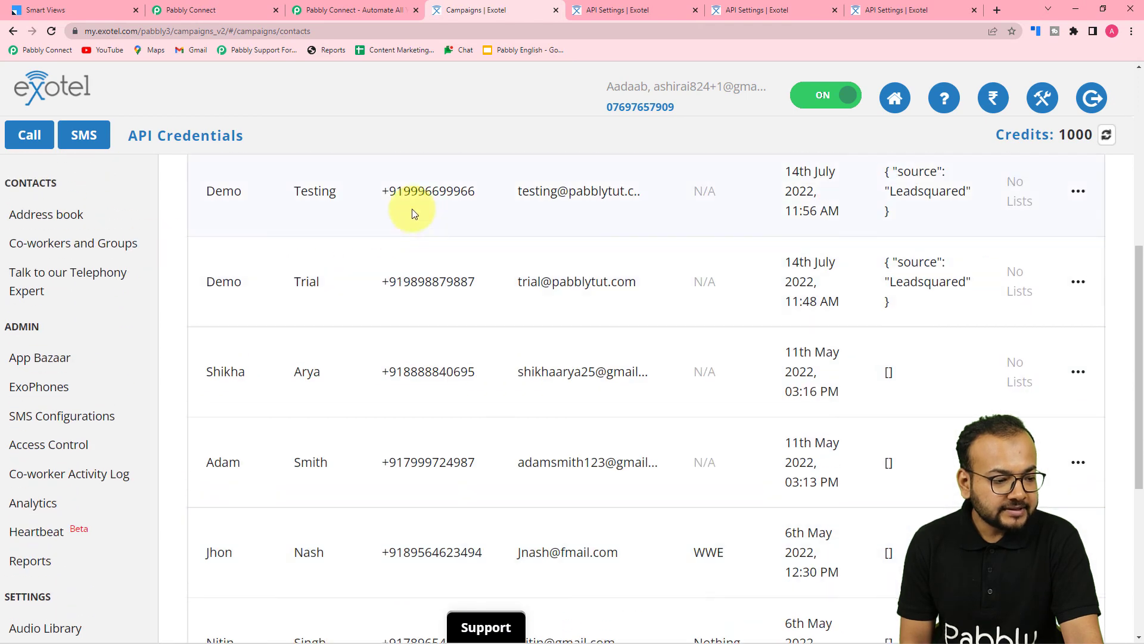
scroll(217, 222, "up", 7)
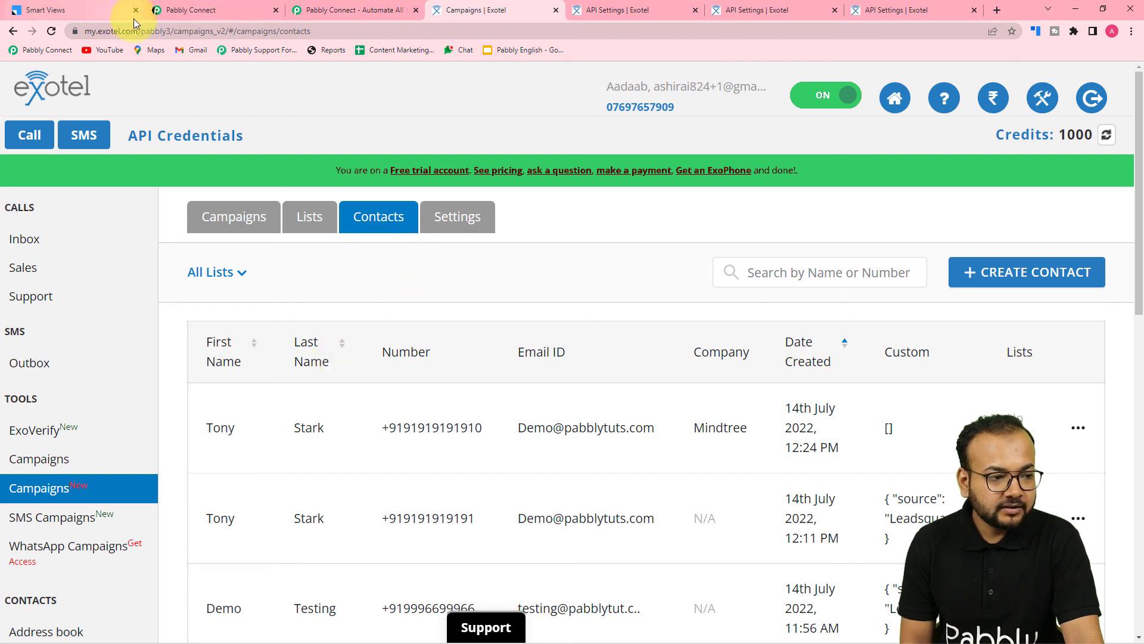
Step: Return to Pabbly Connect, save the Exotel action with a test request and examine the response received
left_click(248, 4)
left_click(294, 353)
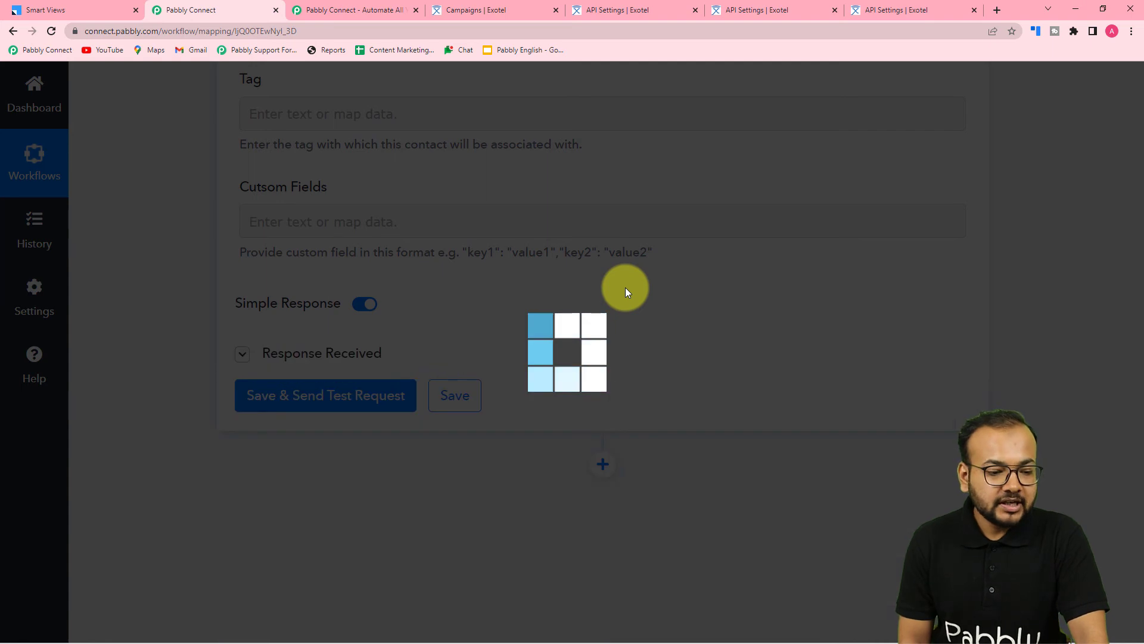
scroll(624, 287, "down", 3)
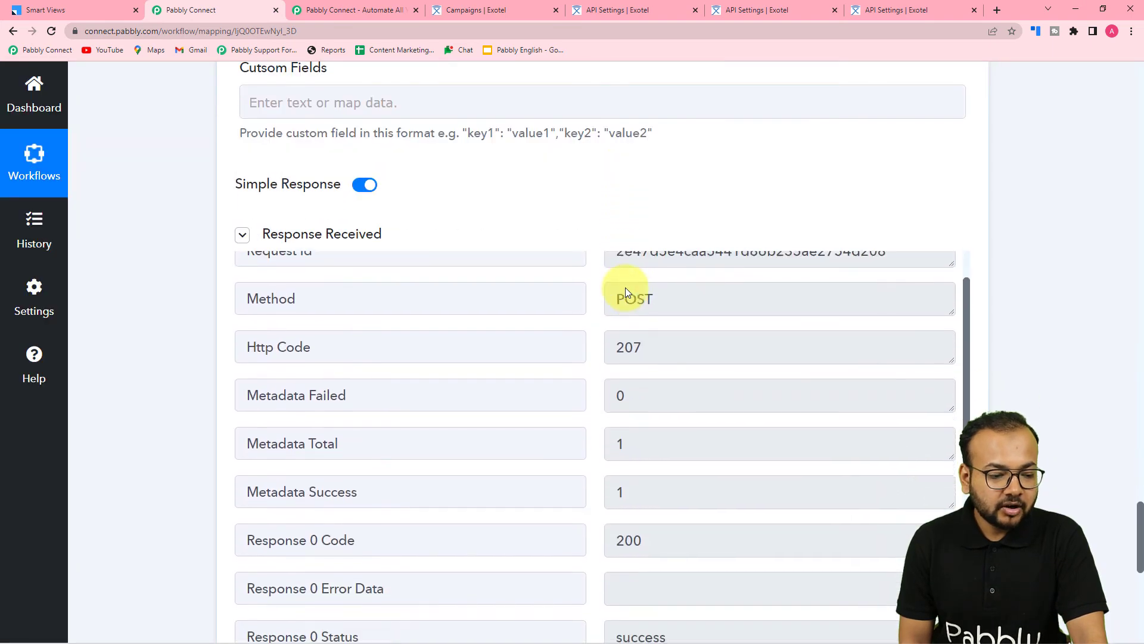
scroll(625, 287, "down", 2)
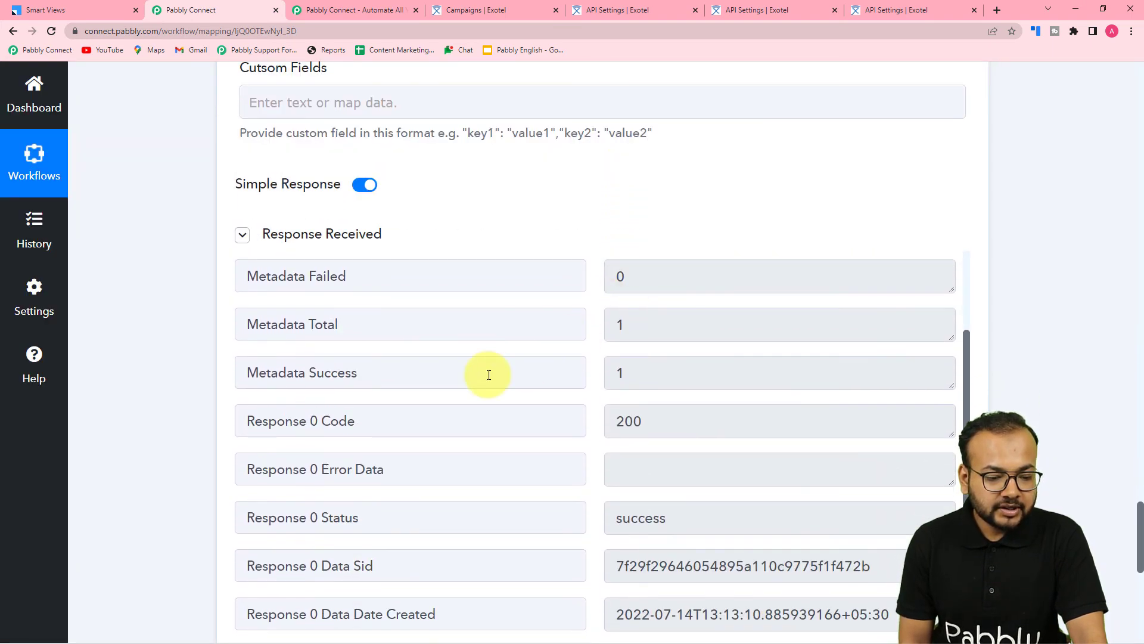
scroll(487, 375, "down", 2)
scroll(489, 375, "down", 1)
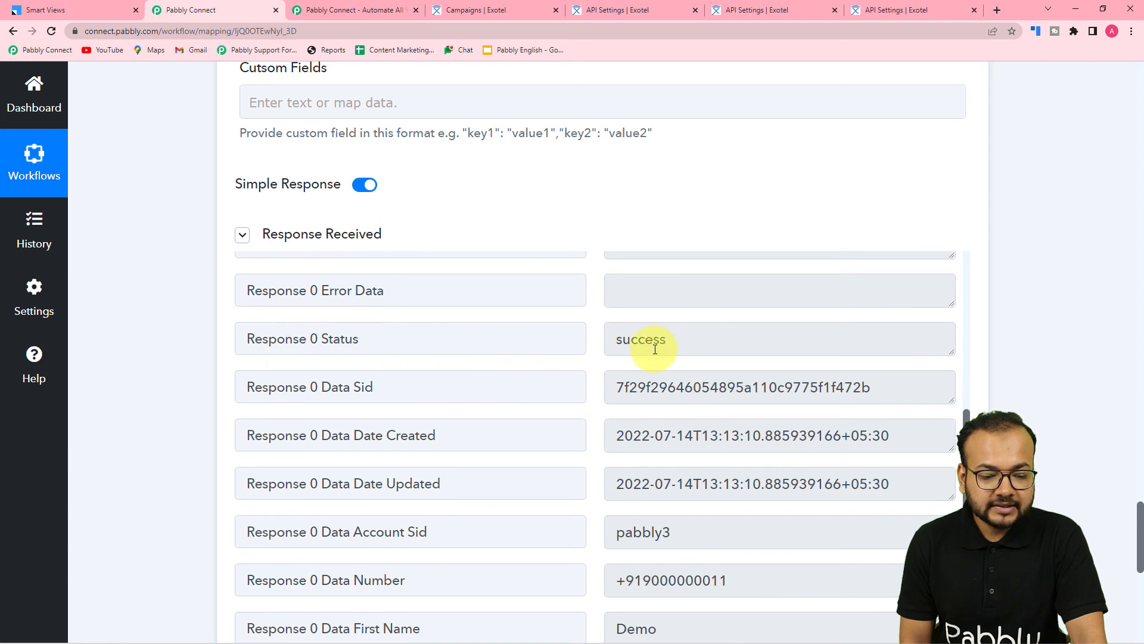
Step: Switch to Exotel and reload the Contacts list to check for the contact created by the test request
left_click(467, 8)
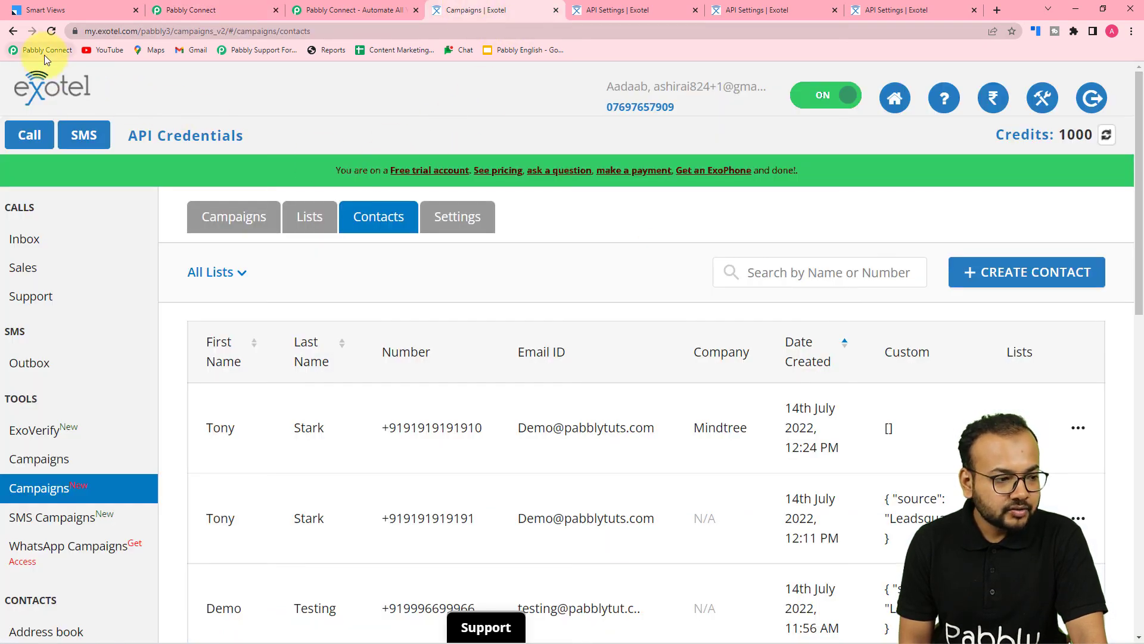
left_click(51, 31)
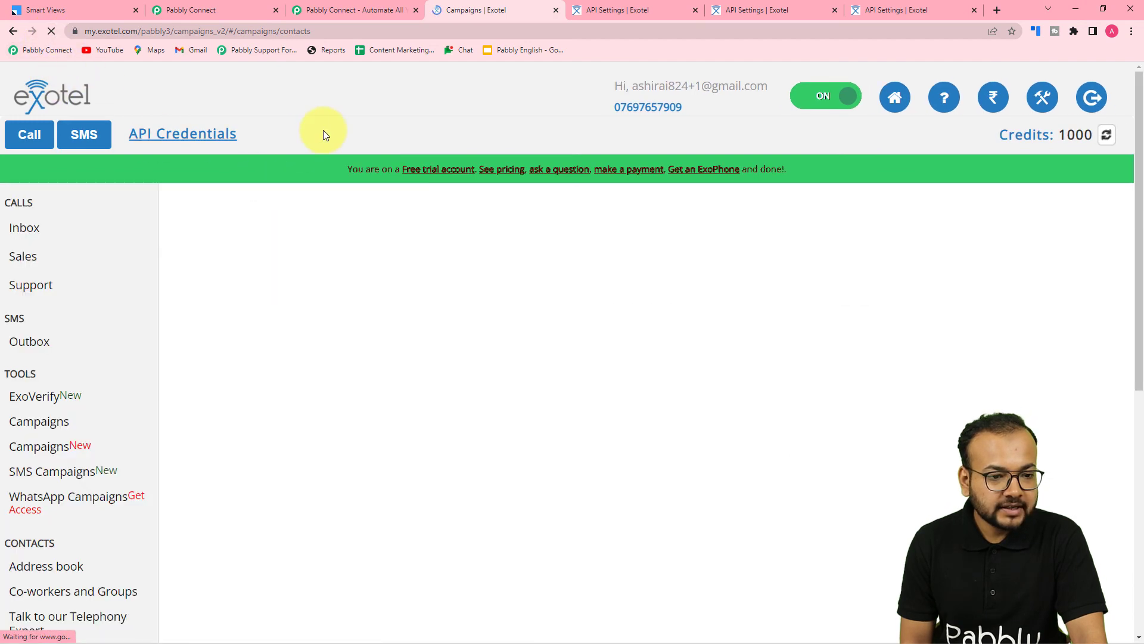
scroll(348, 218, "down", 2)
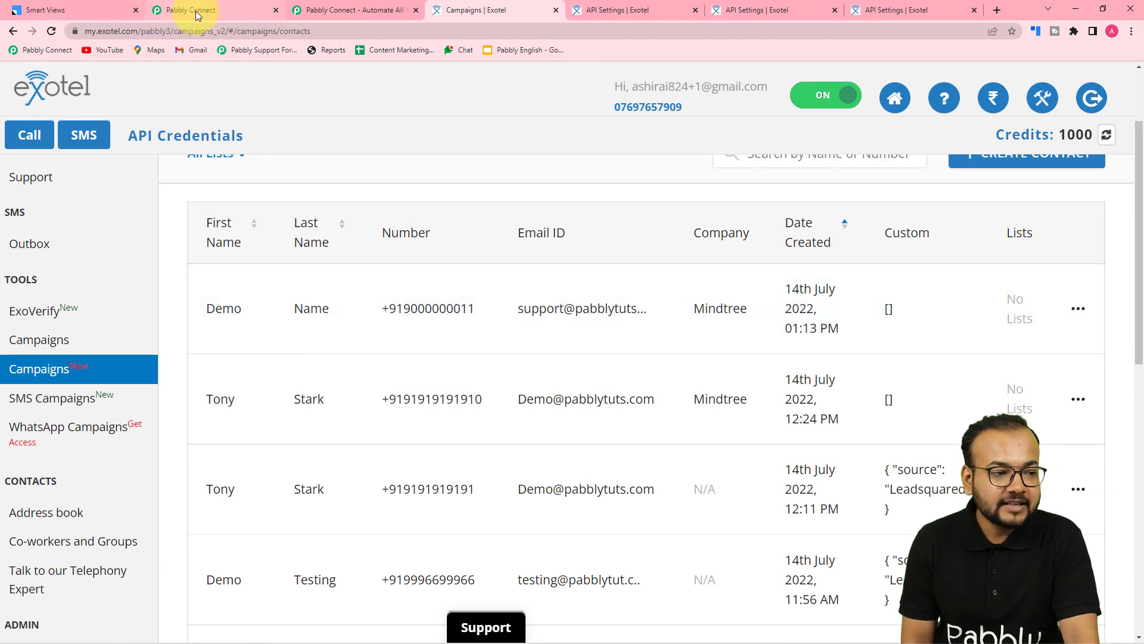
Step: Compare the new lead in LeadSquared and the mapped fields in Pabbly Connect with the newest contact in Exotel
left_click(89, 12)
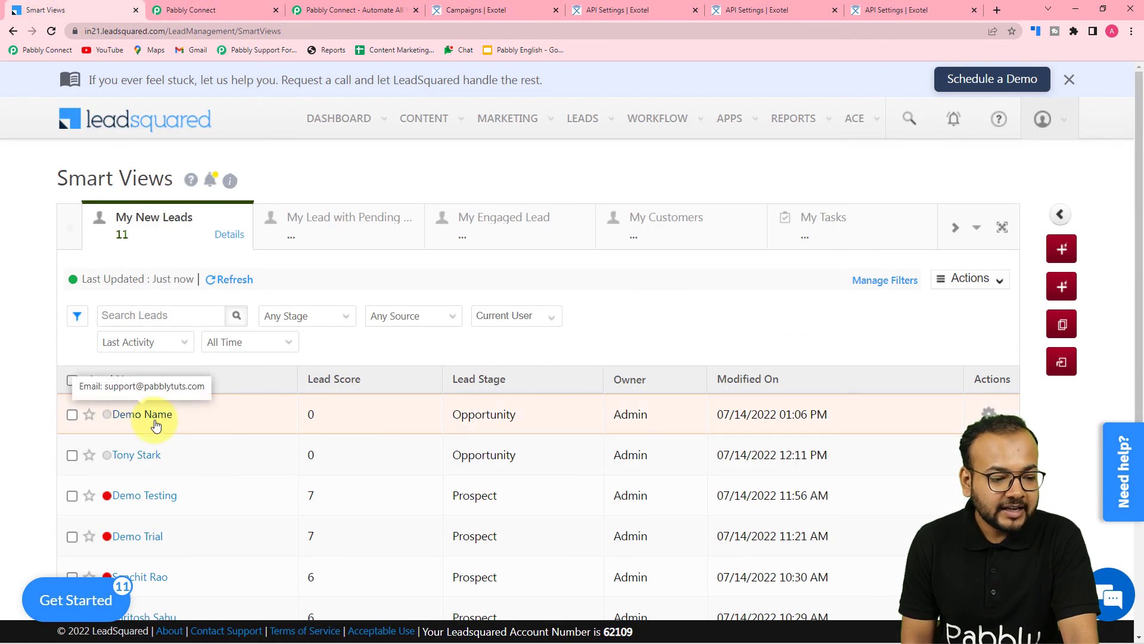
left_click(210, 11)
scroll(182, 226, "up", 9)
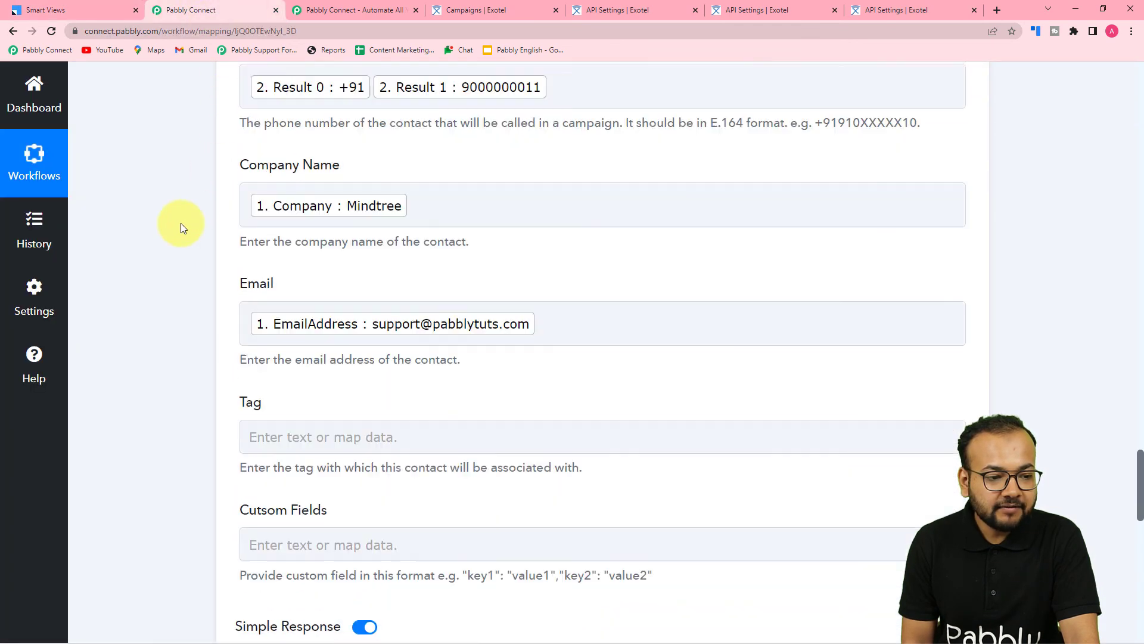
scroll(181, 222, "up", 4)
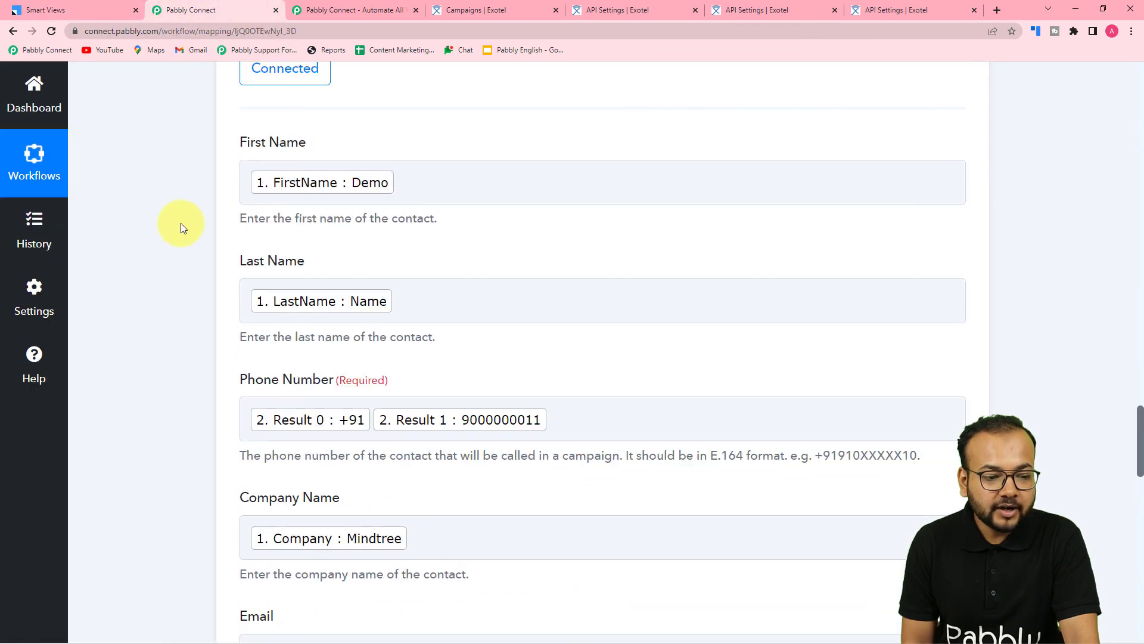
left_click(476, 9)
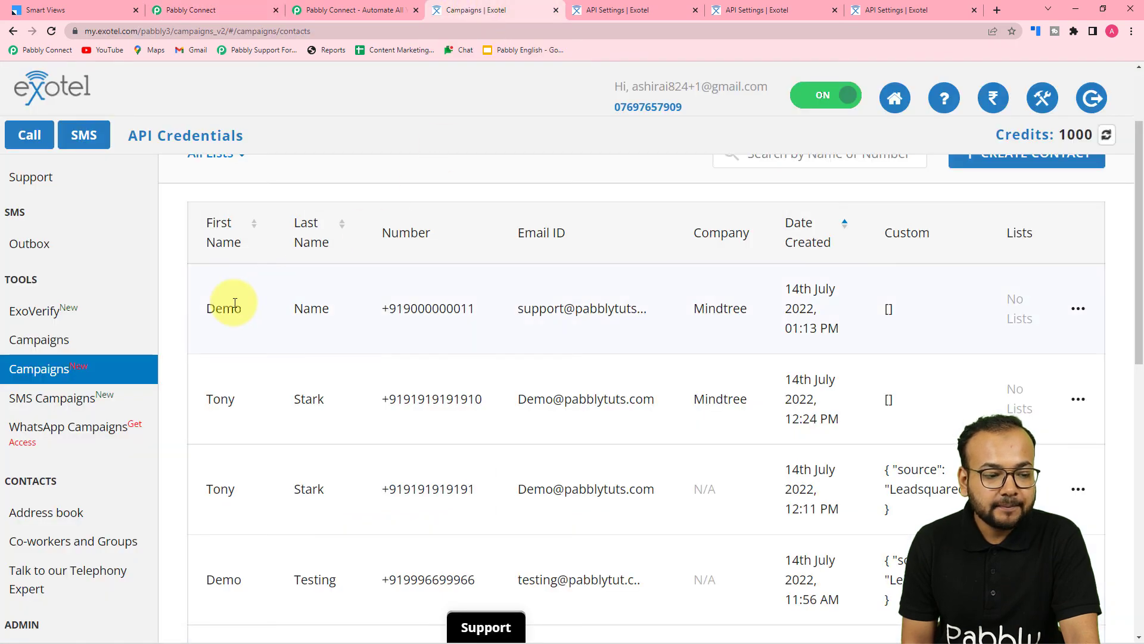
left_click(221, 9)
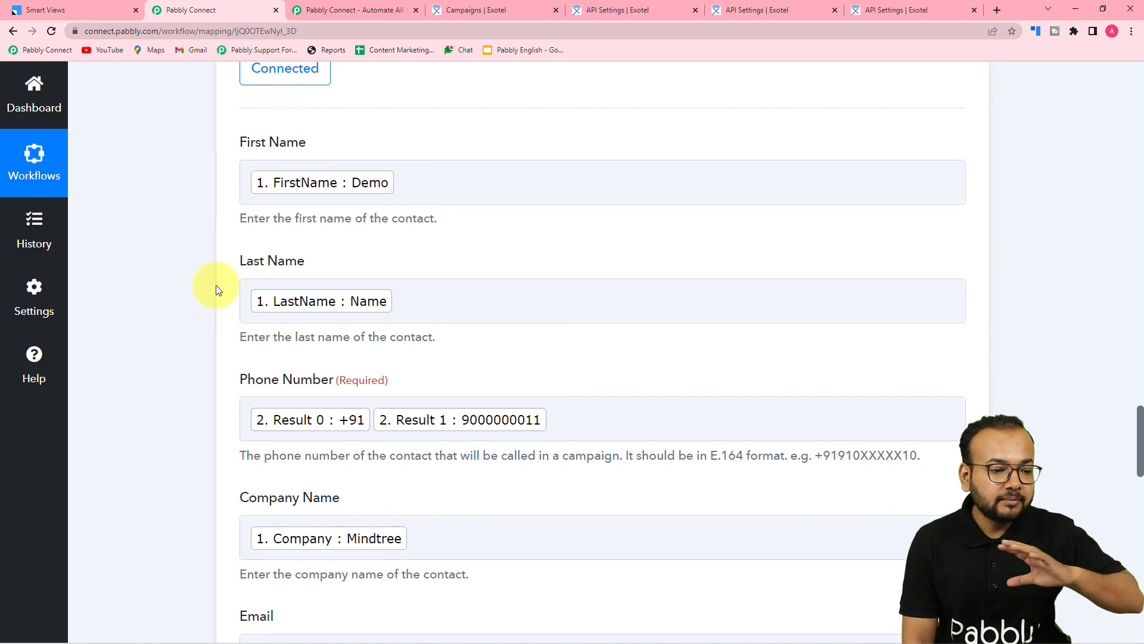
left_click(96, 9)
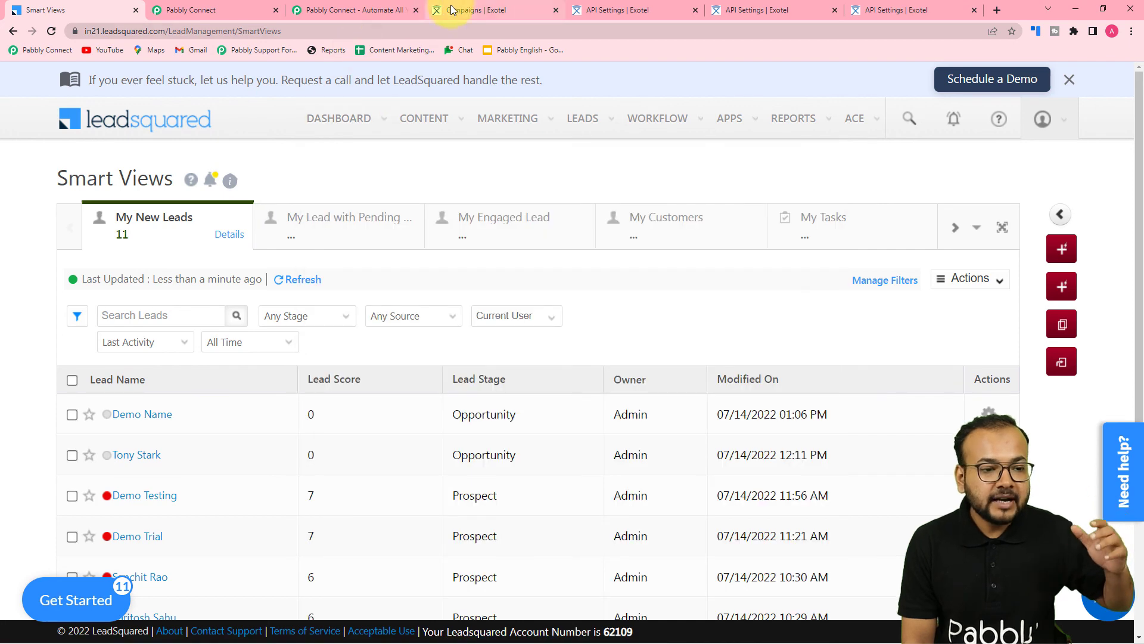
left_click(468, 10)
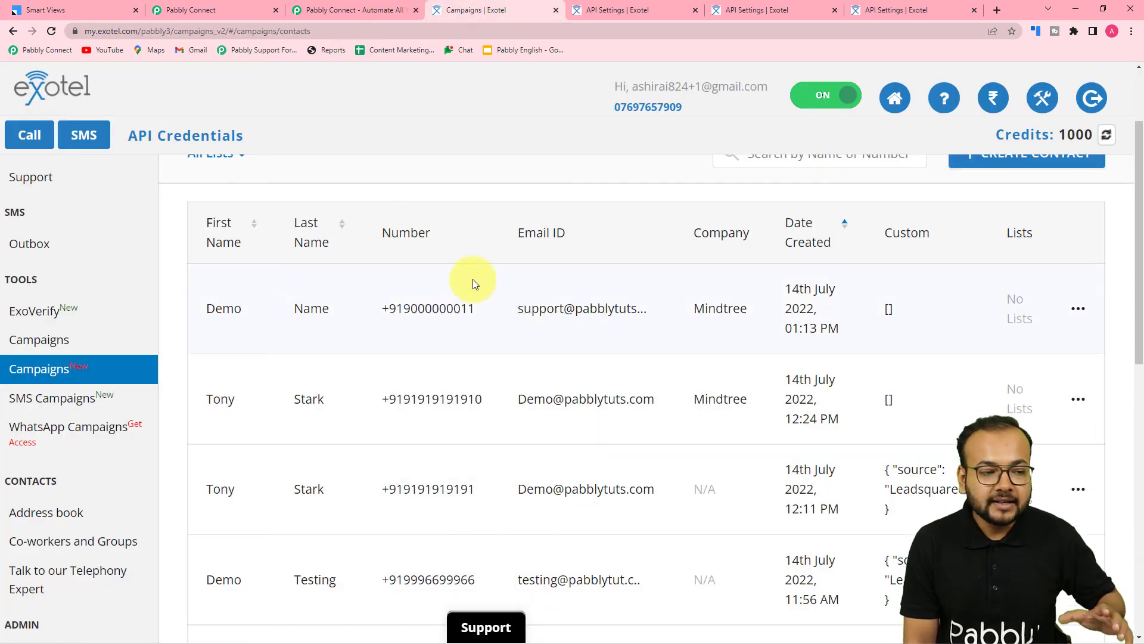
Step: Return to Pabbly Connect and collapse the Exotel Create Contacts action
left_click(202, 10)
scroll(174, 215, "up", 5)
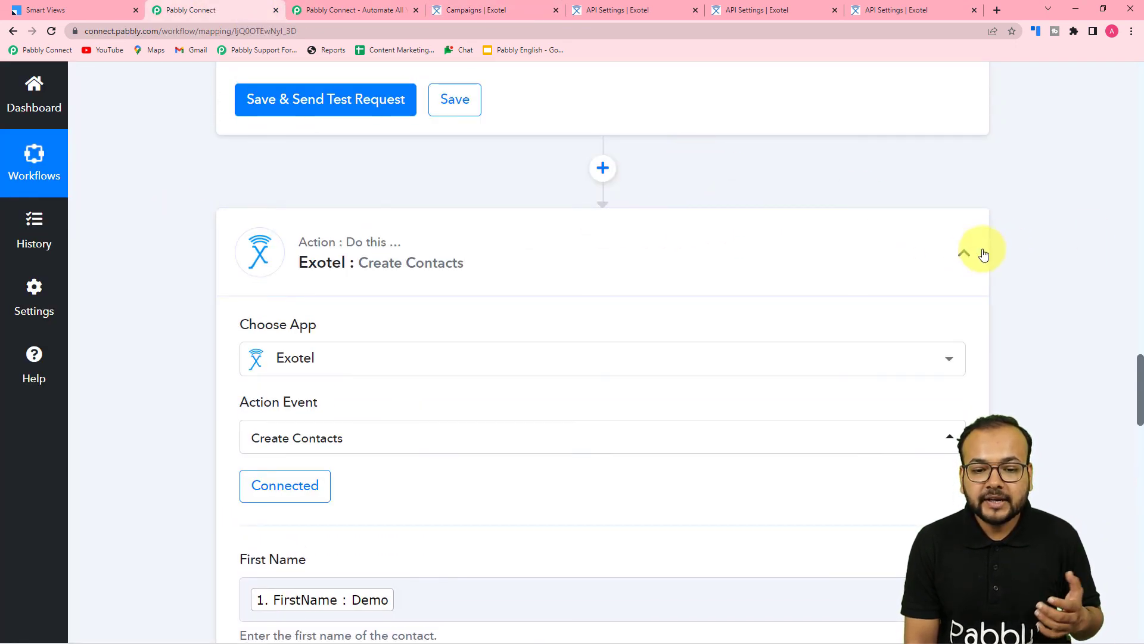
left_click(965, 254)
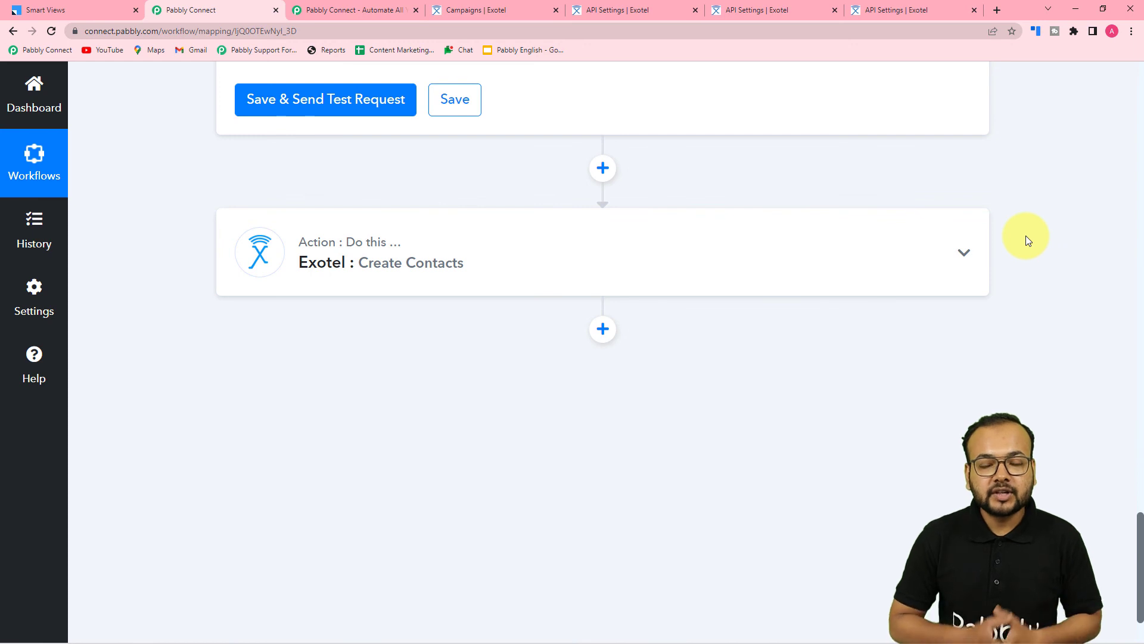